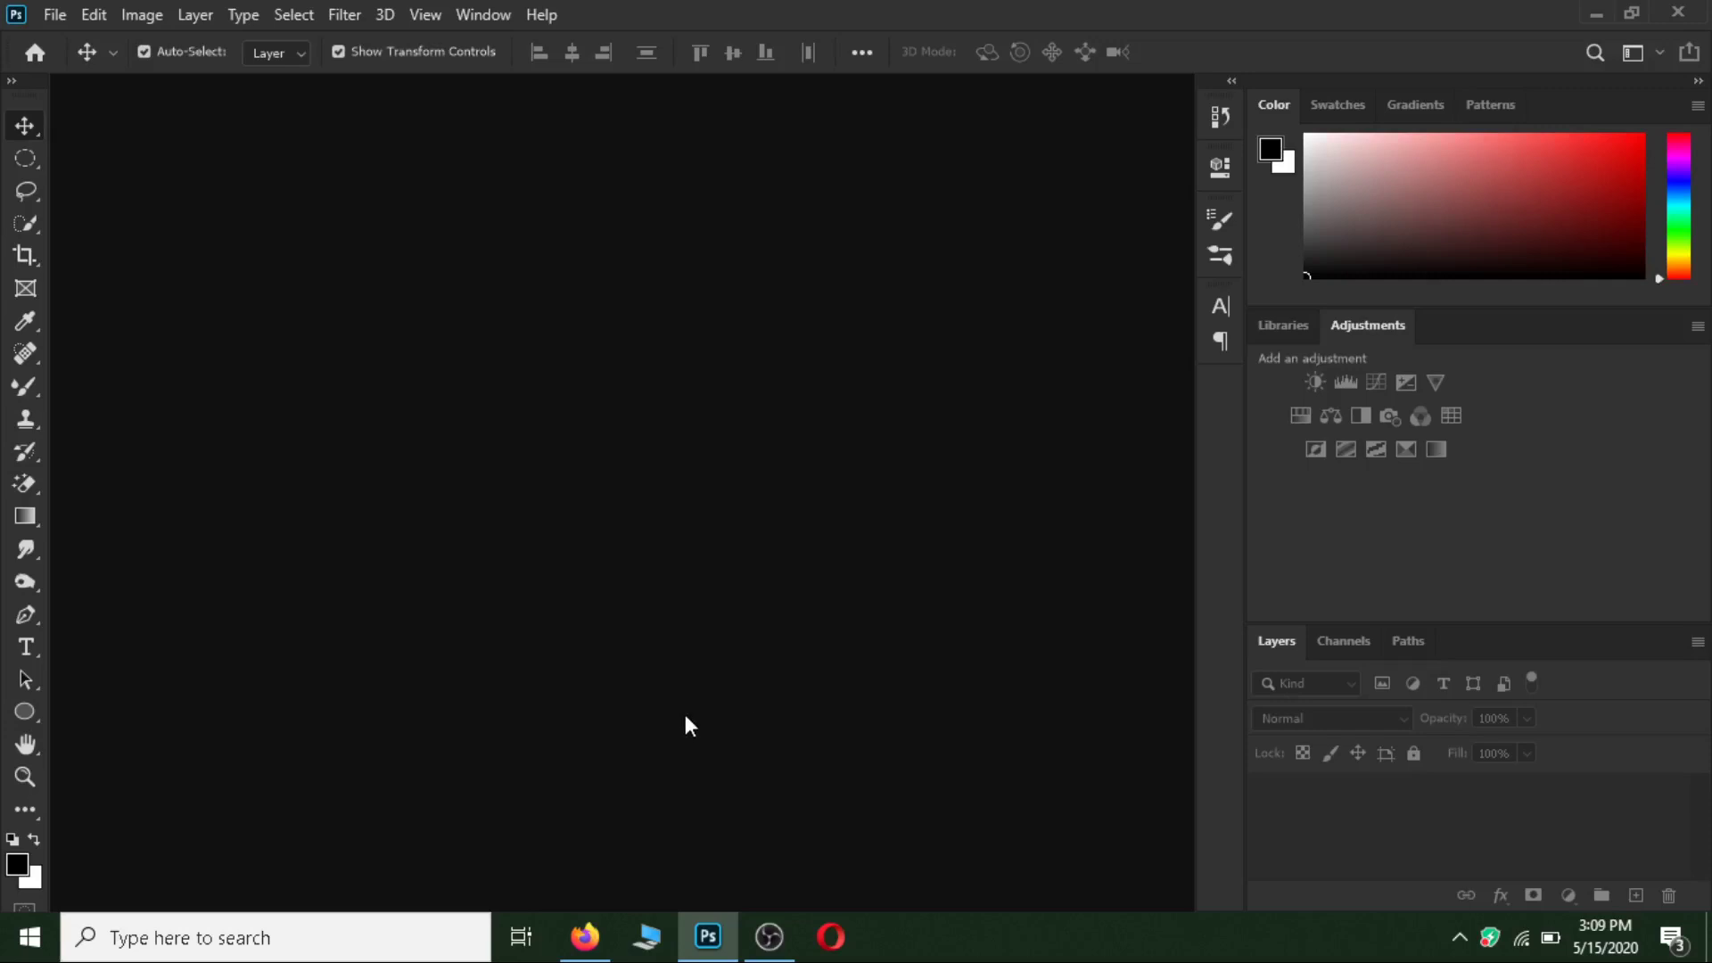
- Create a new 1280 × 720 px, 72 ppi document with a White background
click(49, 15)
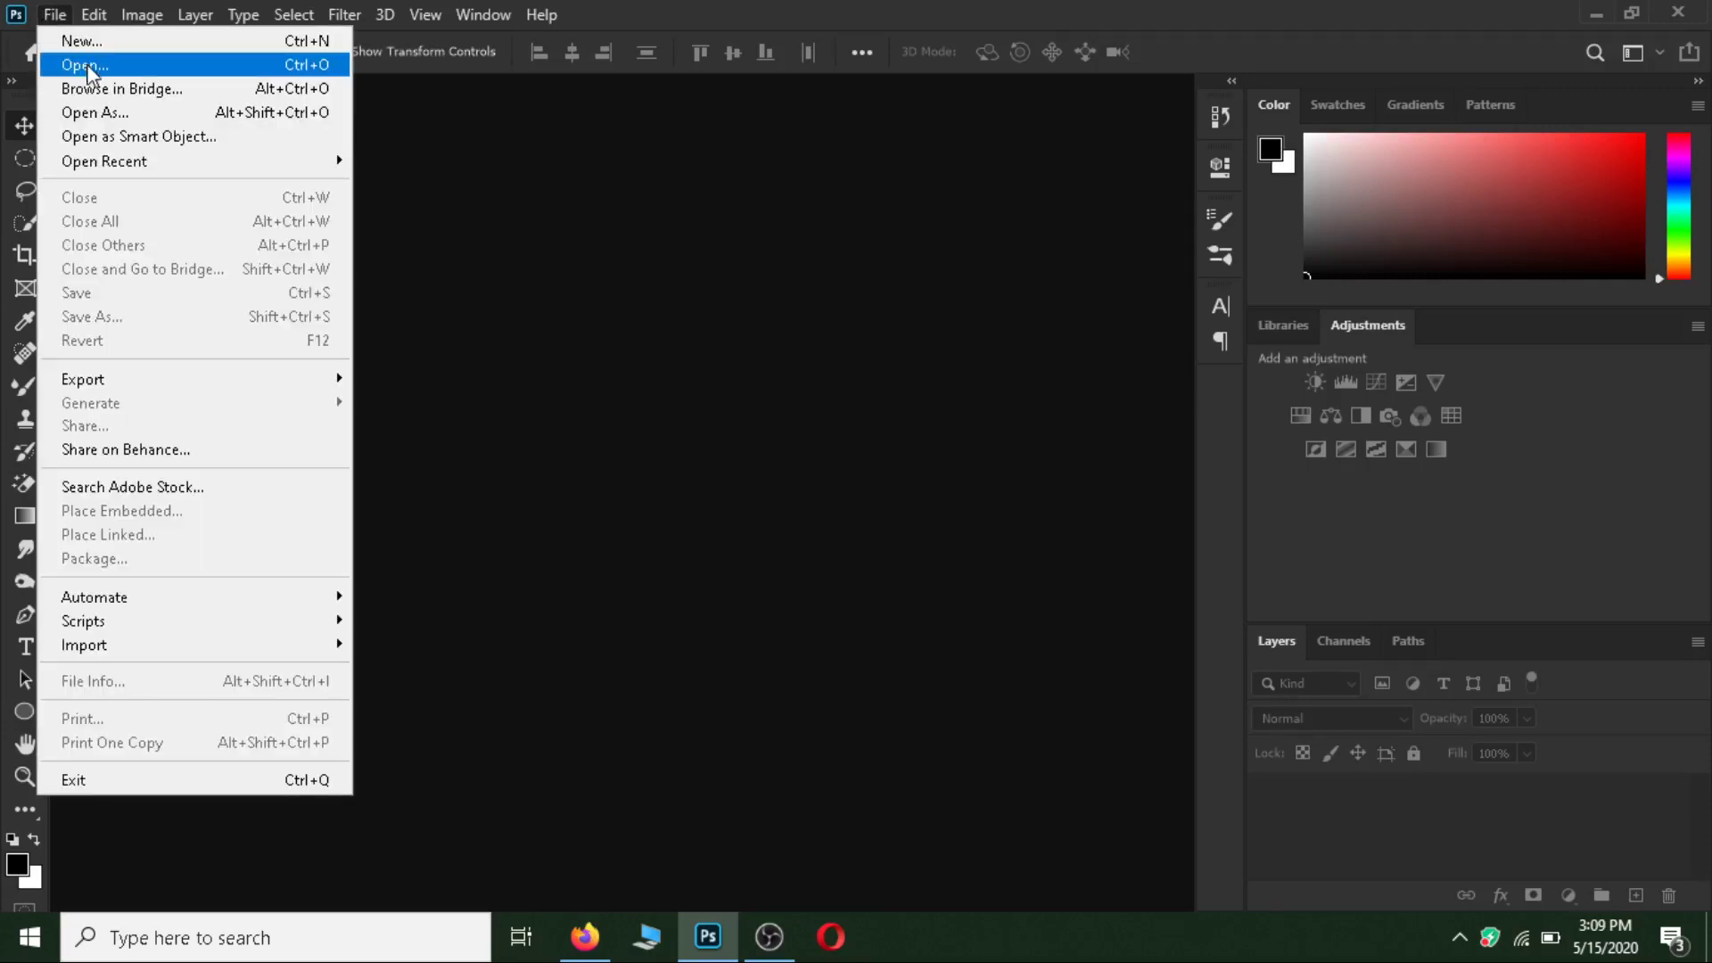
click(90, 42)
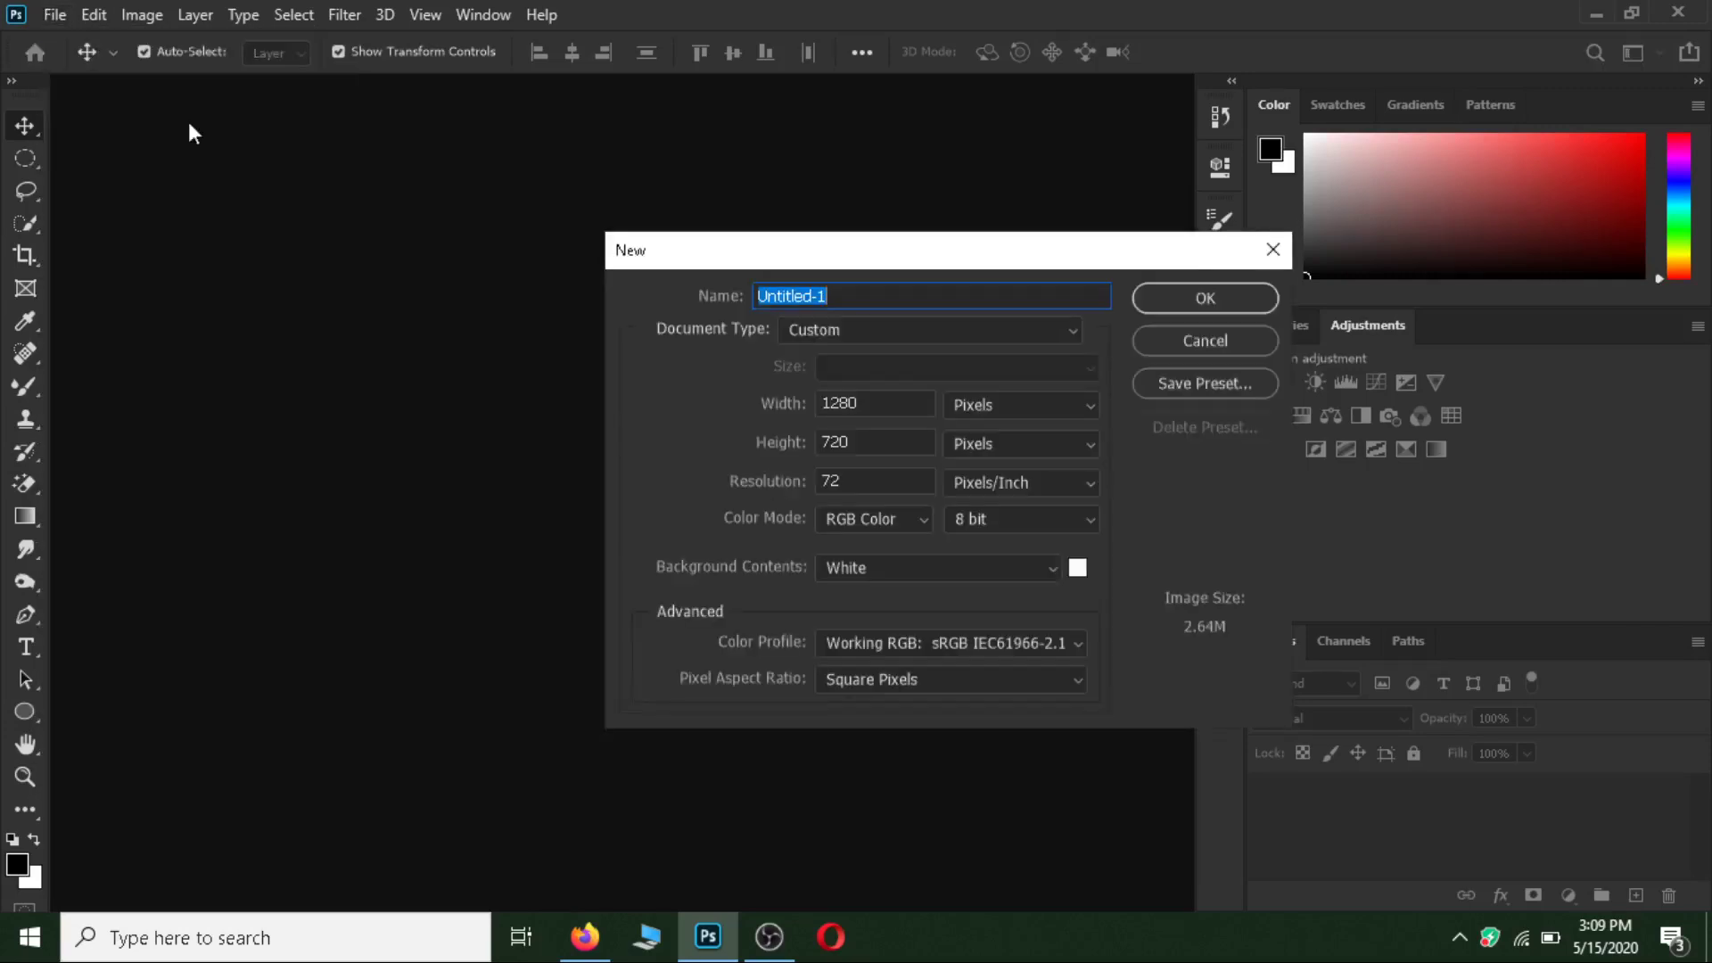
click(873, 406)
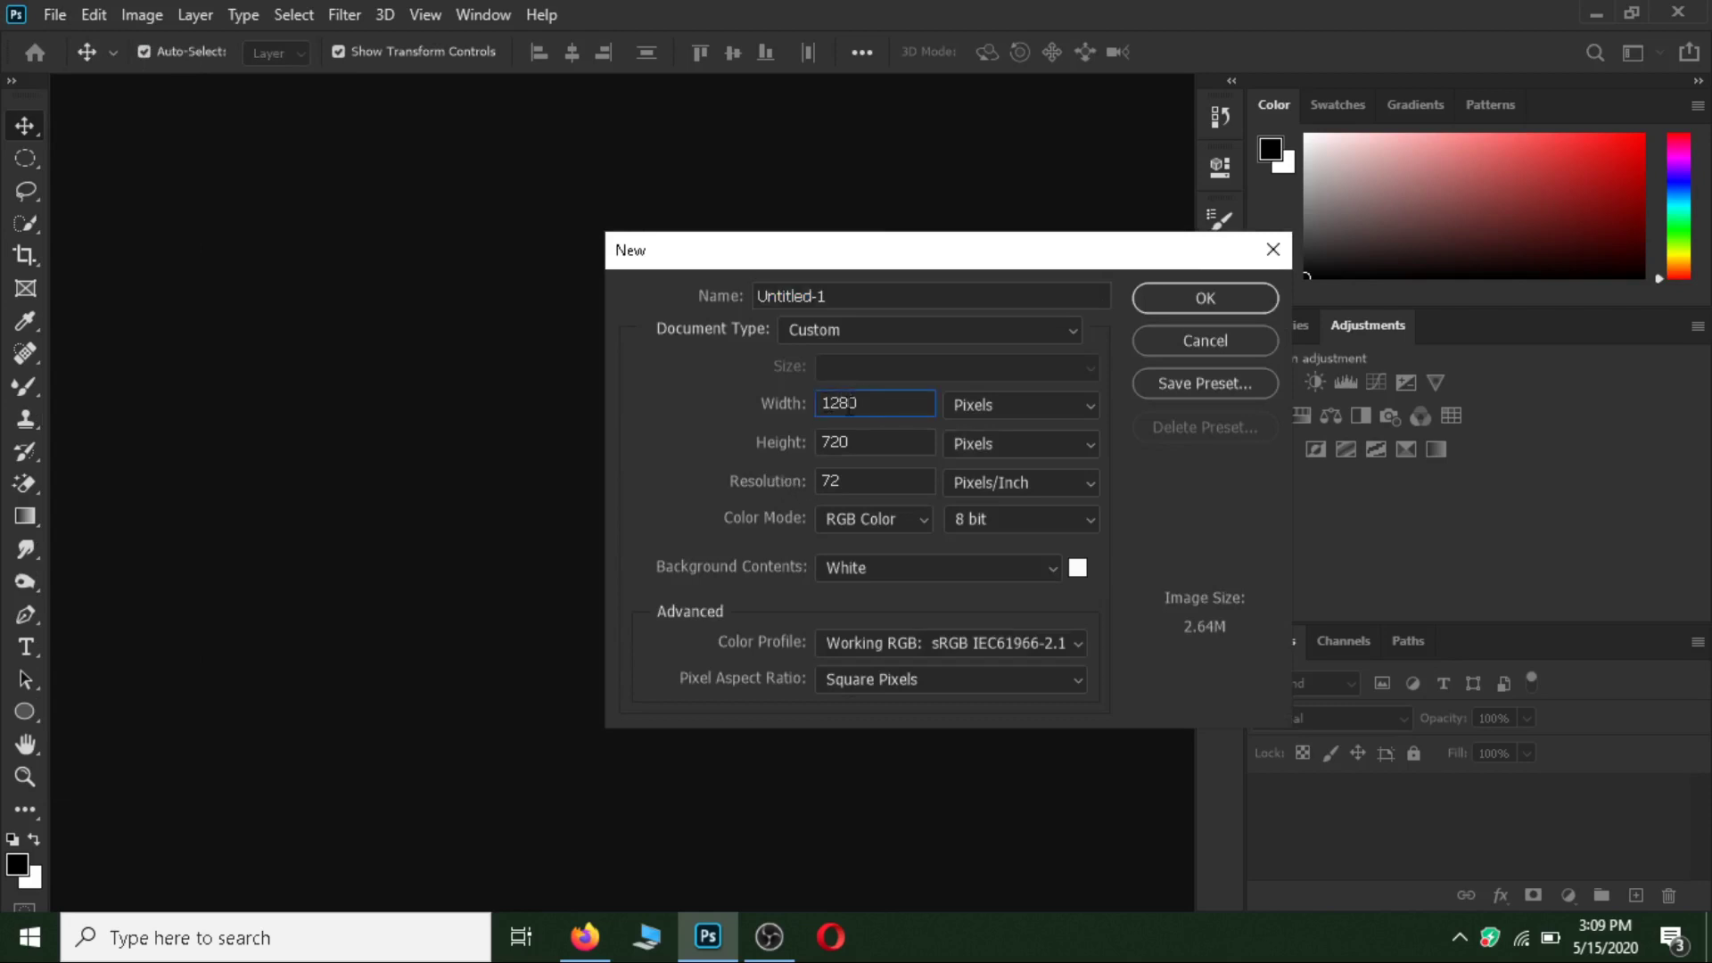
mouse_move(822, 404)
mouse_down()
mouse_move(851, 404)
mouse_move(844, 444)
mouse_up()
click(836, 484)
drag(825, 481, 840, 480)
click(906, 565)
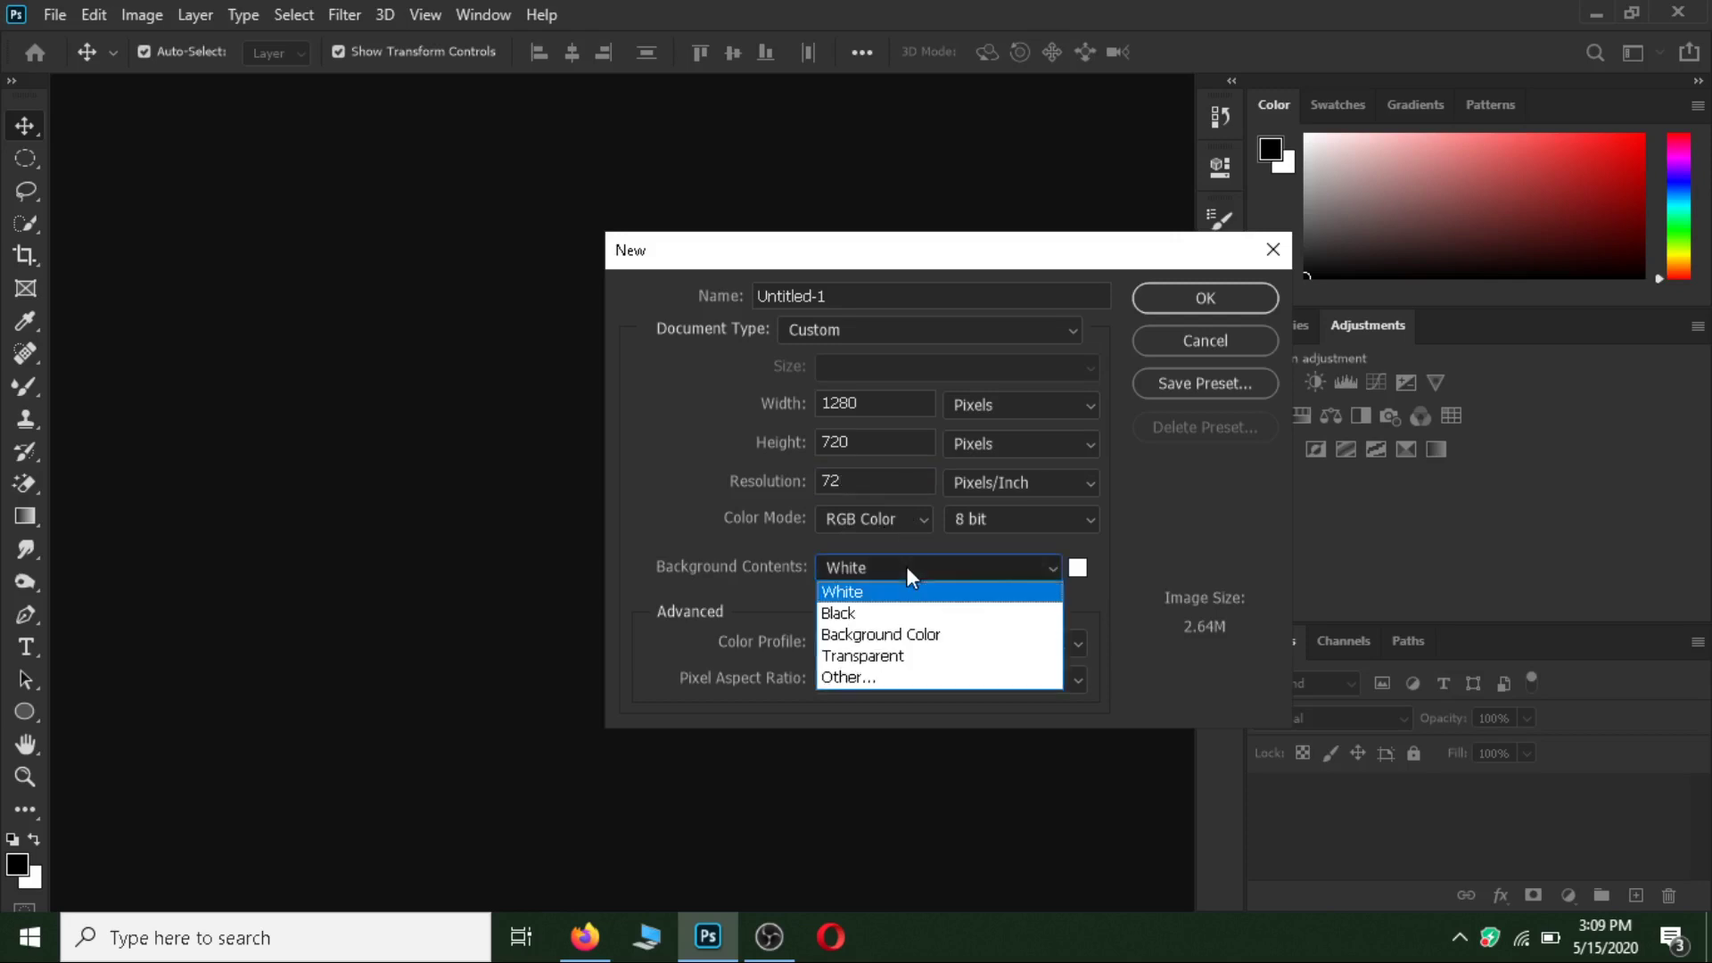
click(1204, 304)
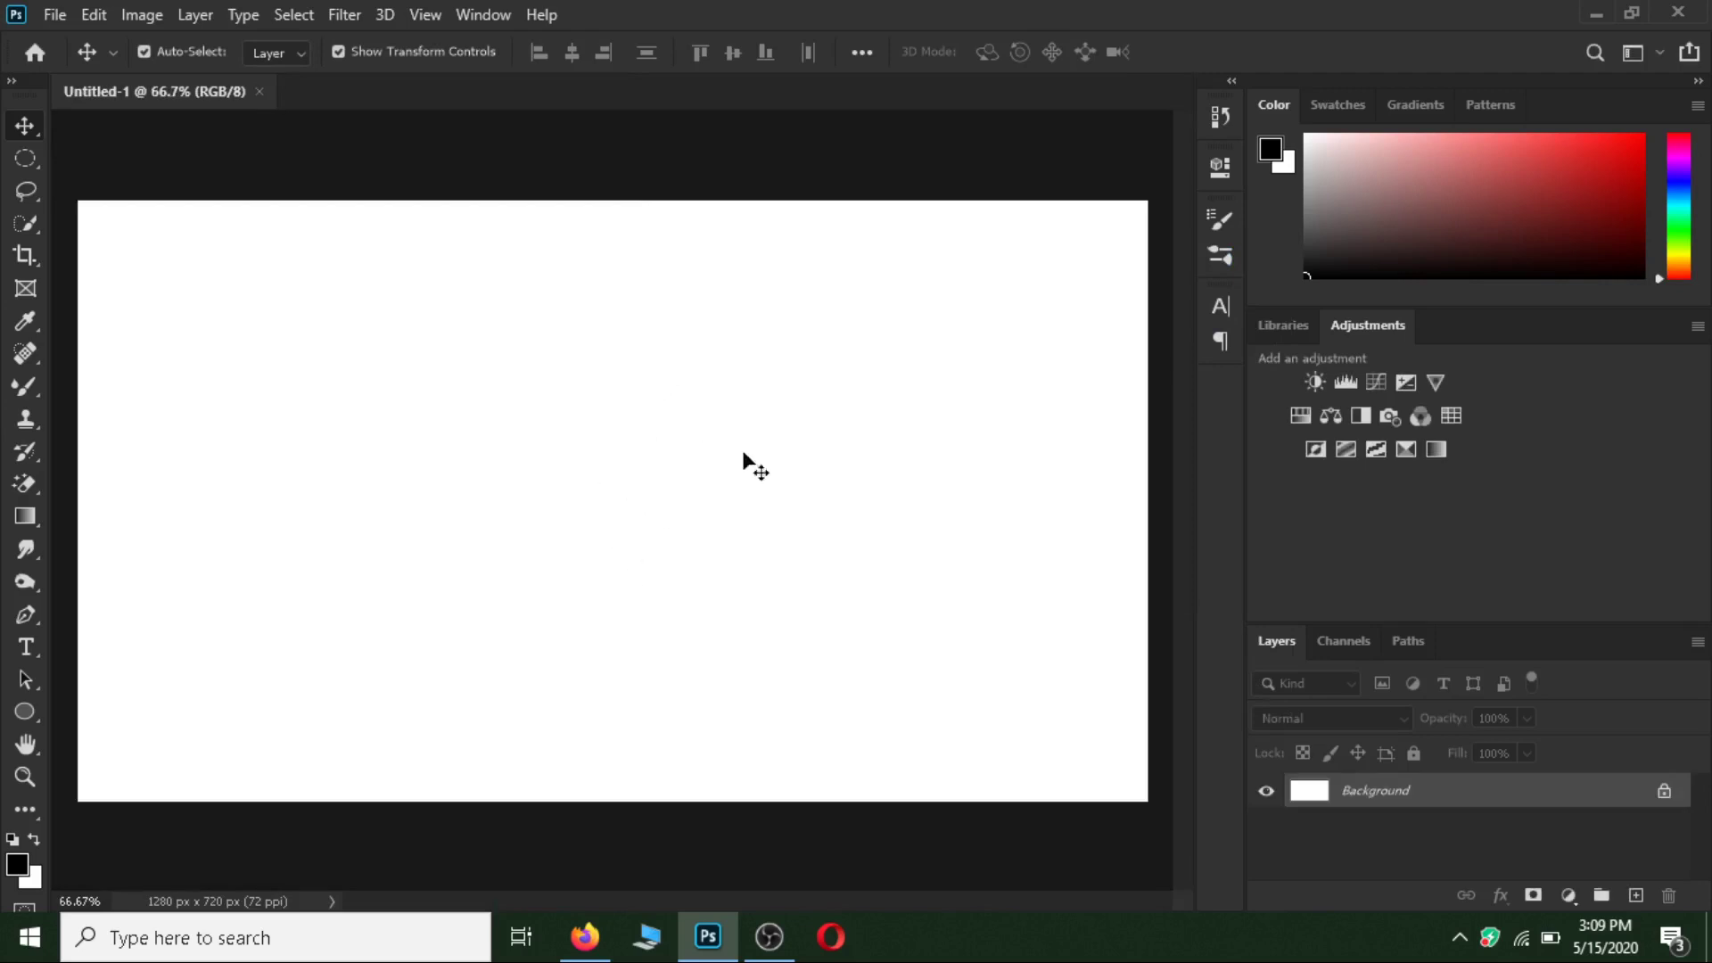
- Place Linked the DSC_0042 photo from E: > work folder > finshed
click(53, 14)
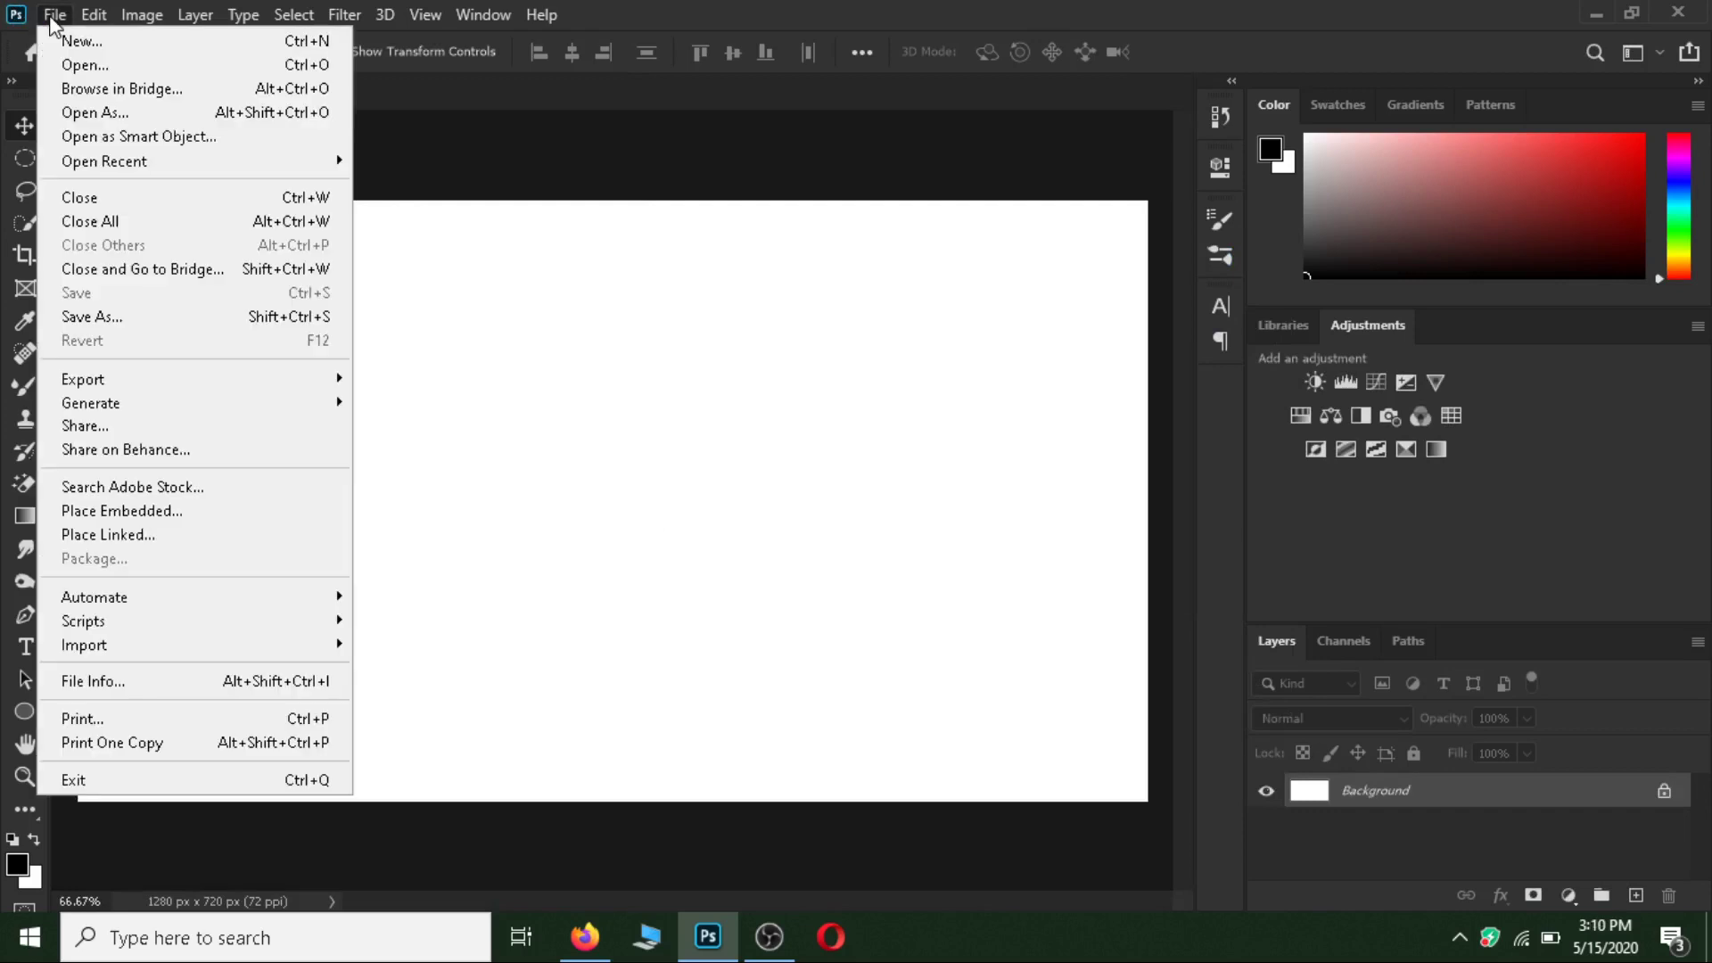
click(122, 535)
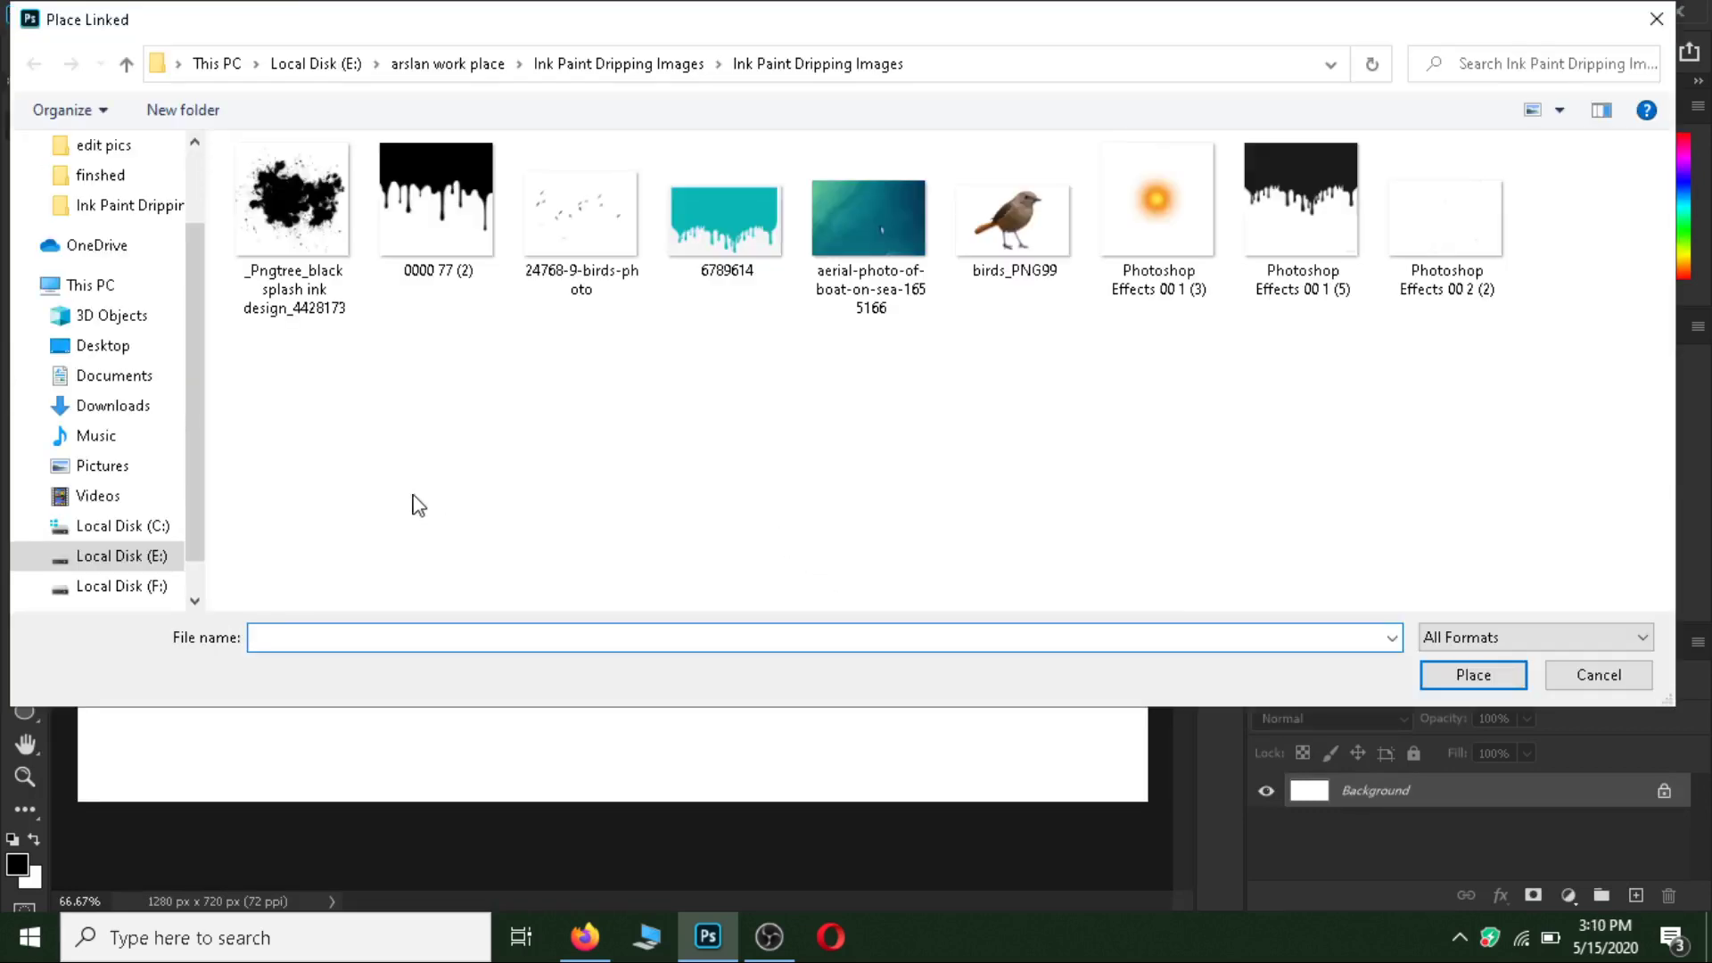
click(152, 555)
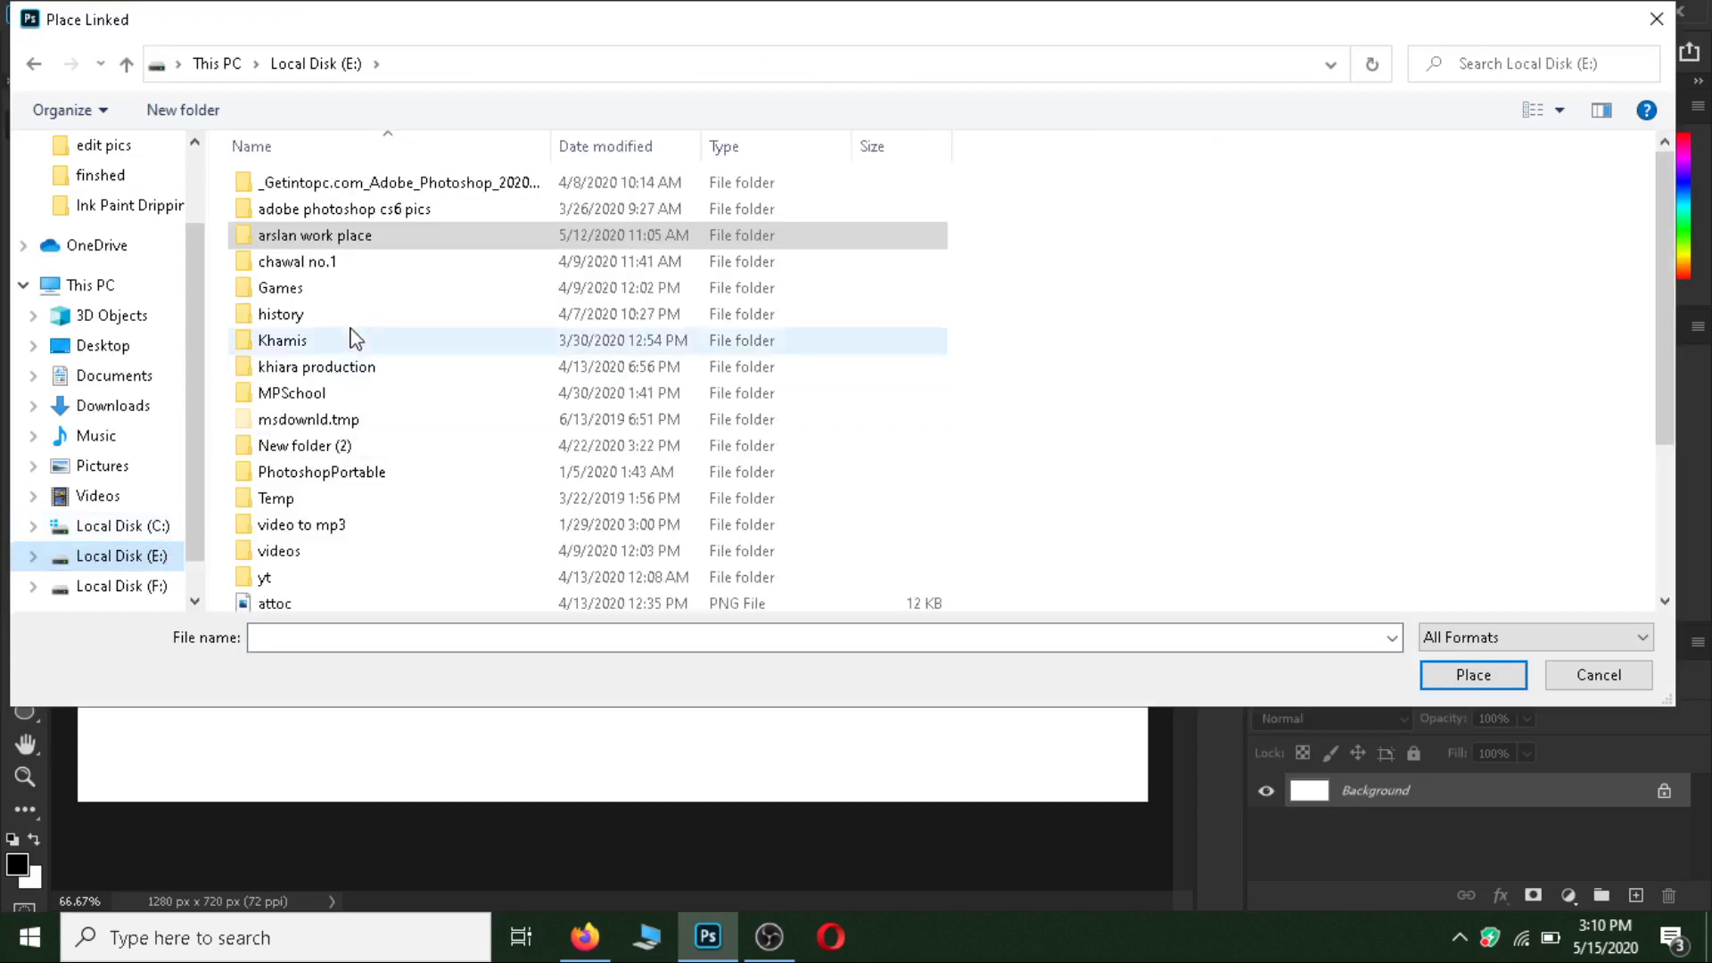
double_click(337, 234)
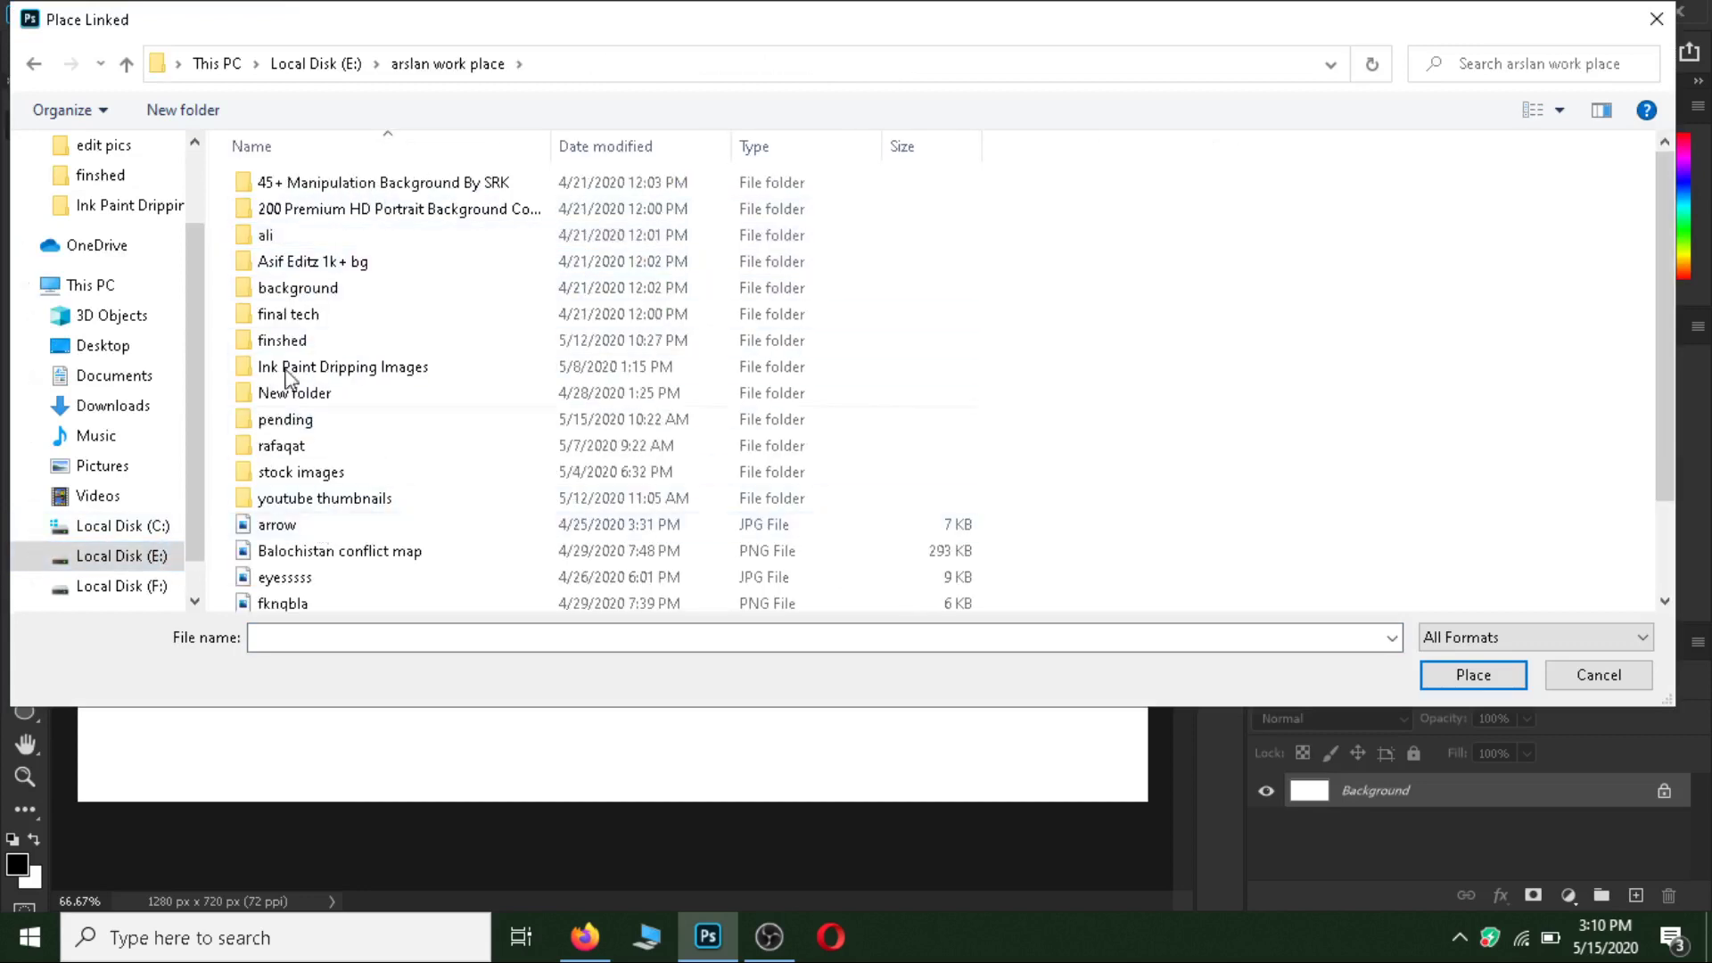
double_click(371, 344)
double_click(436, 201)
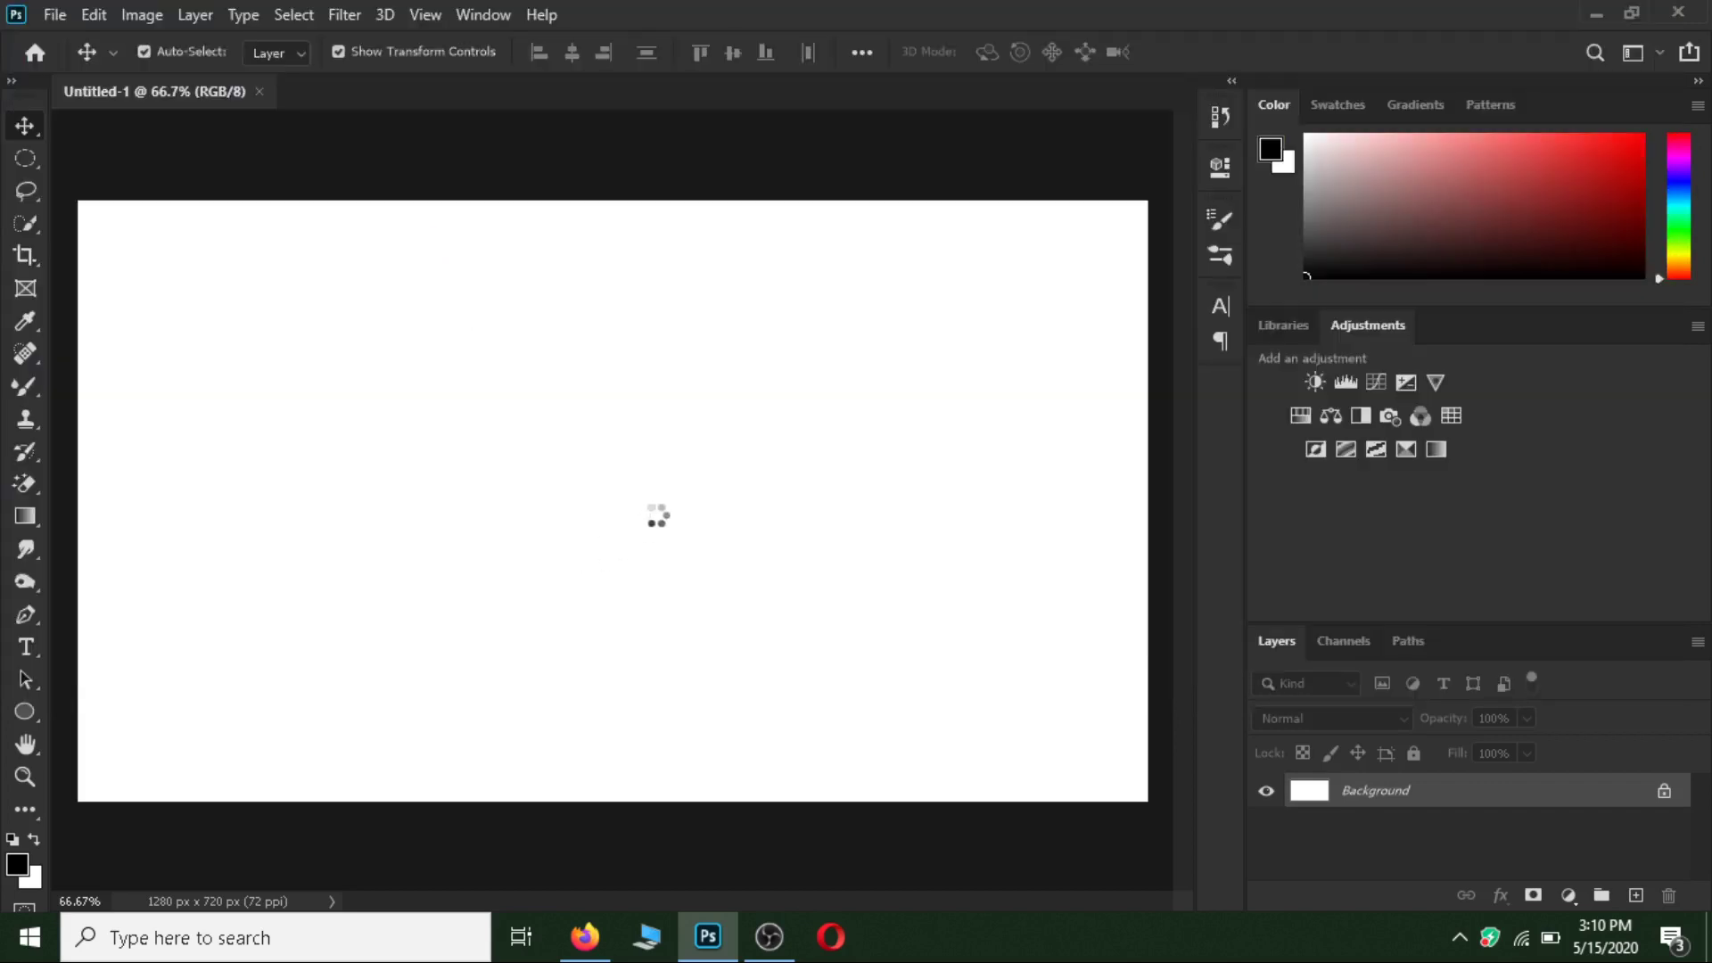
- Scale the boy photo to about 10.75% and centre it on the canvas bottom edge
drag(809, 202, 669, 417)
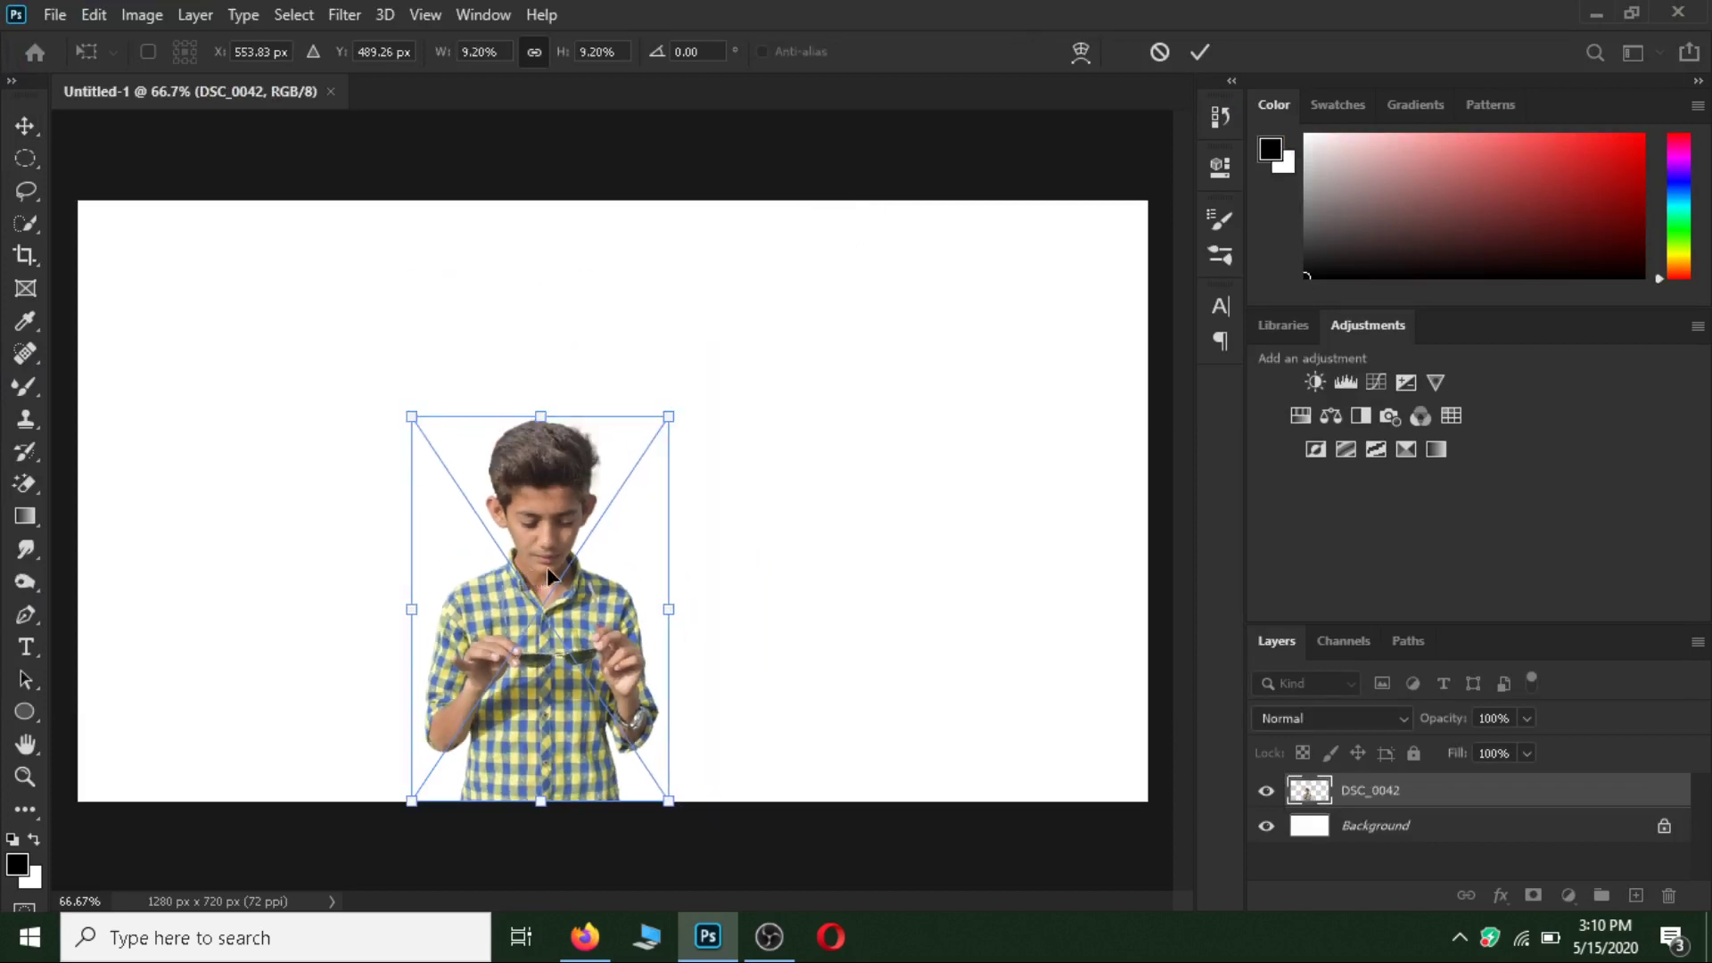
drag(668, 417, 700, 367)
mouse_move(614, 511)
mouse_down()
mouse_move(580, 517)
mouse_move(615, 505)
mouse_up()
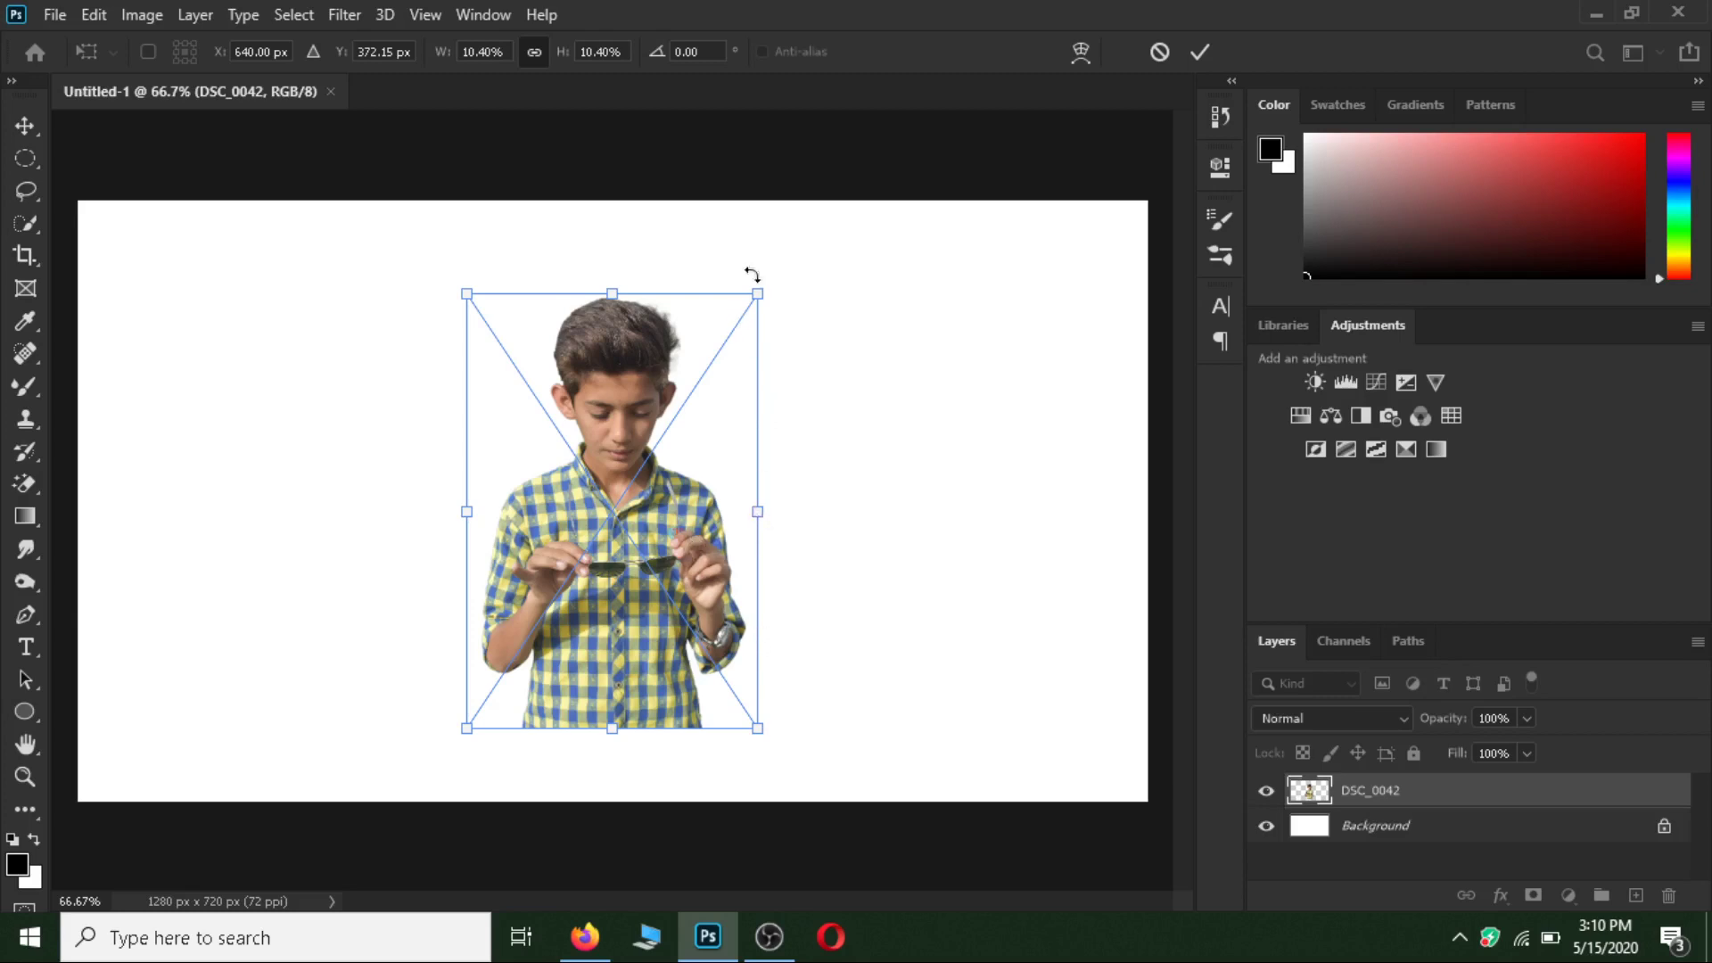
drag(756, 288, 765, 284)
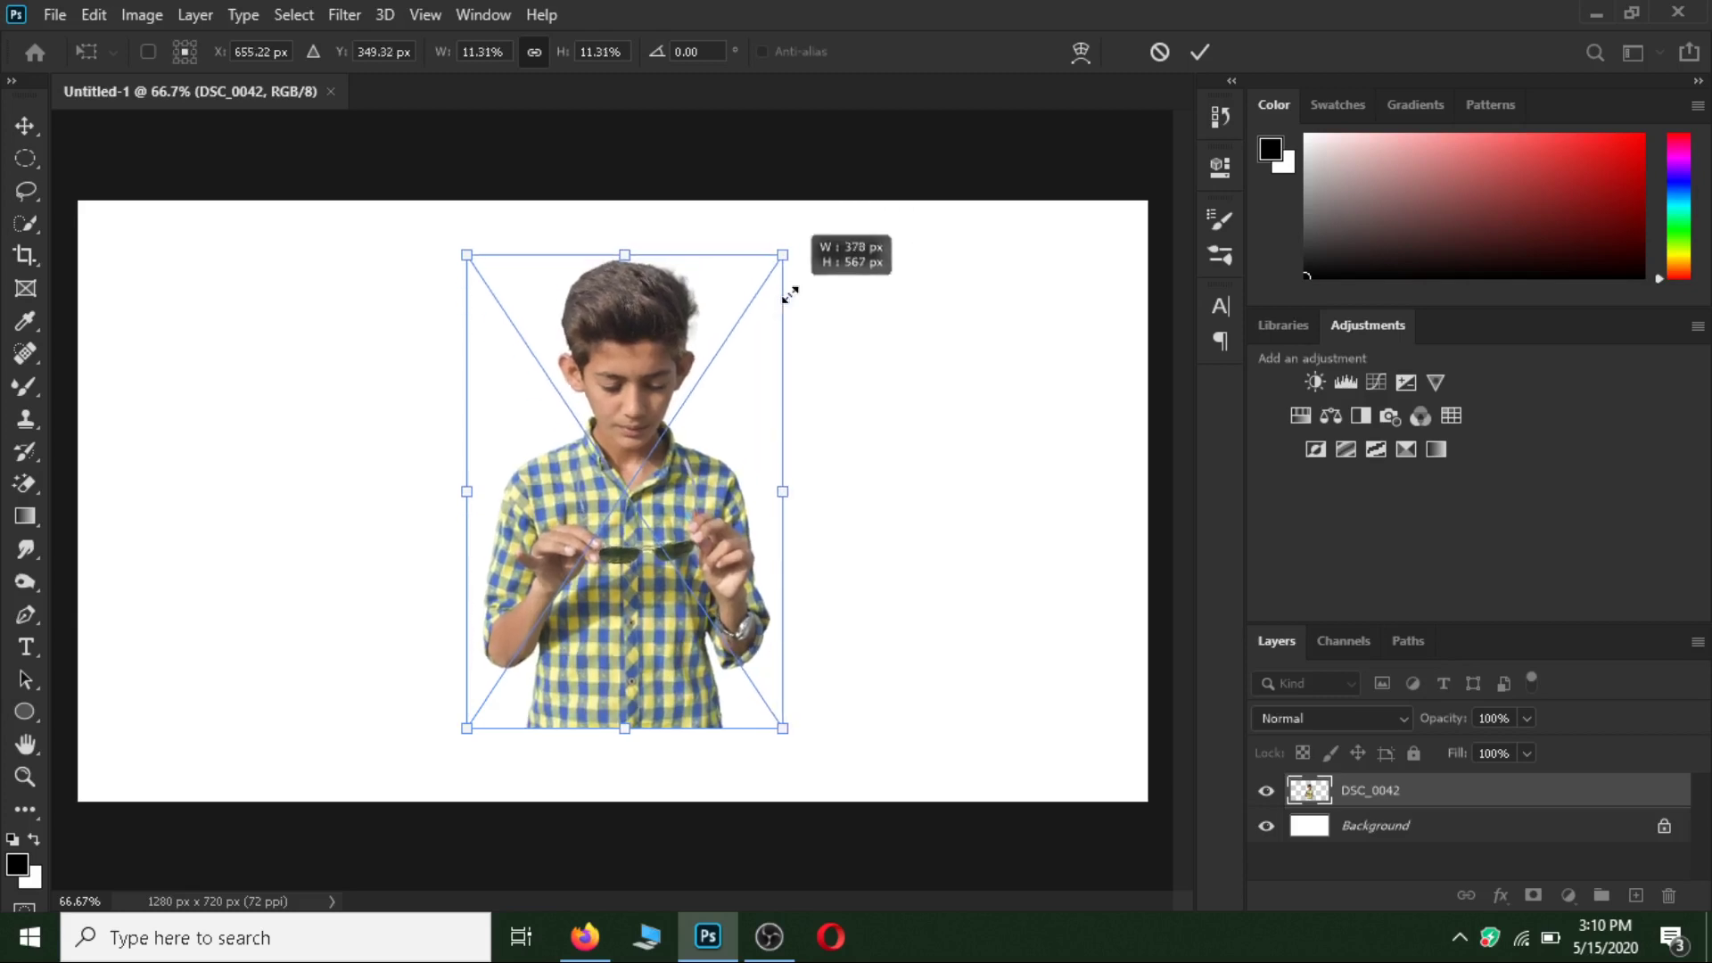
mouse_move(658, 509)
mouse_down()
mouse_move(620, 505)
mouse_move(651, 503)
mouse_up()
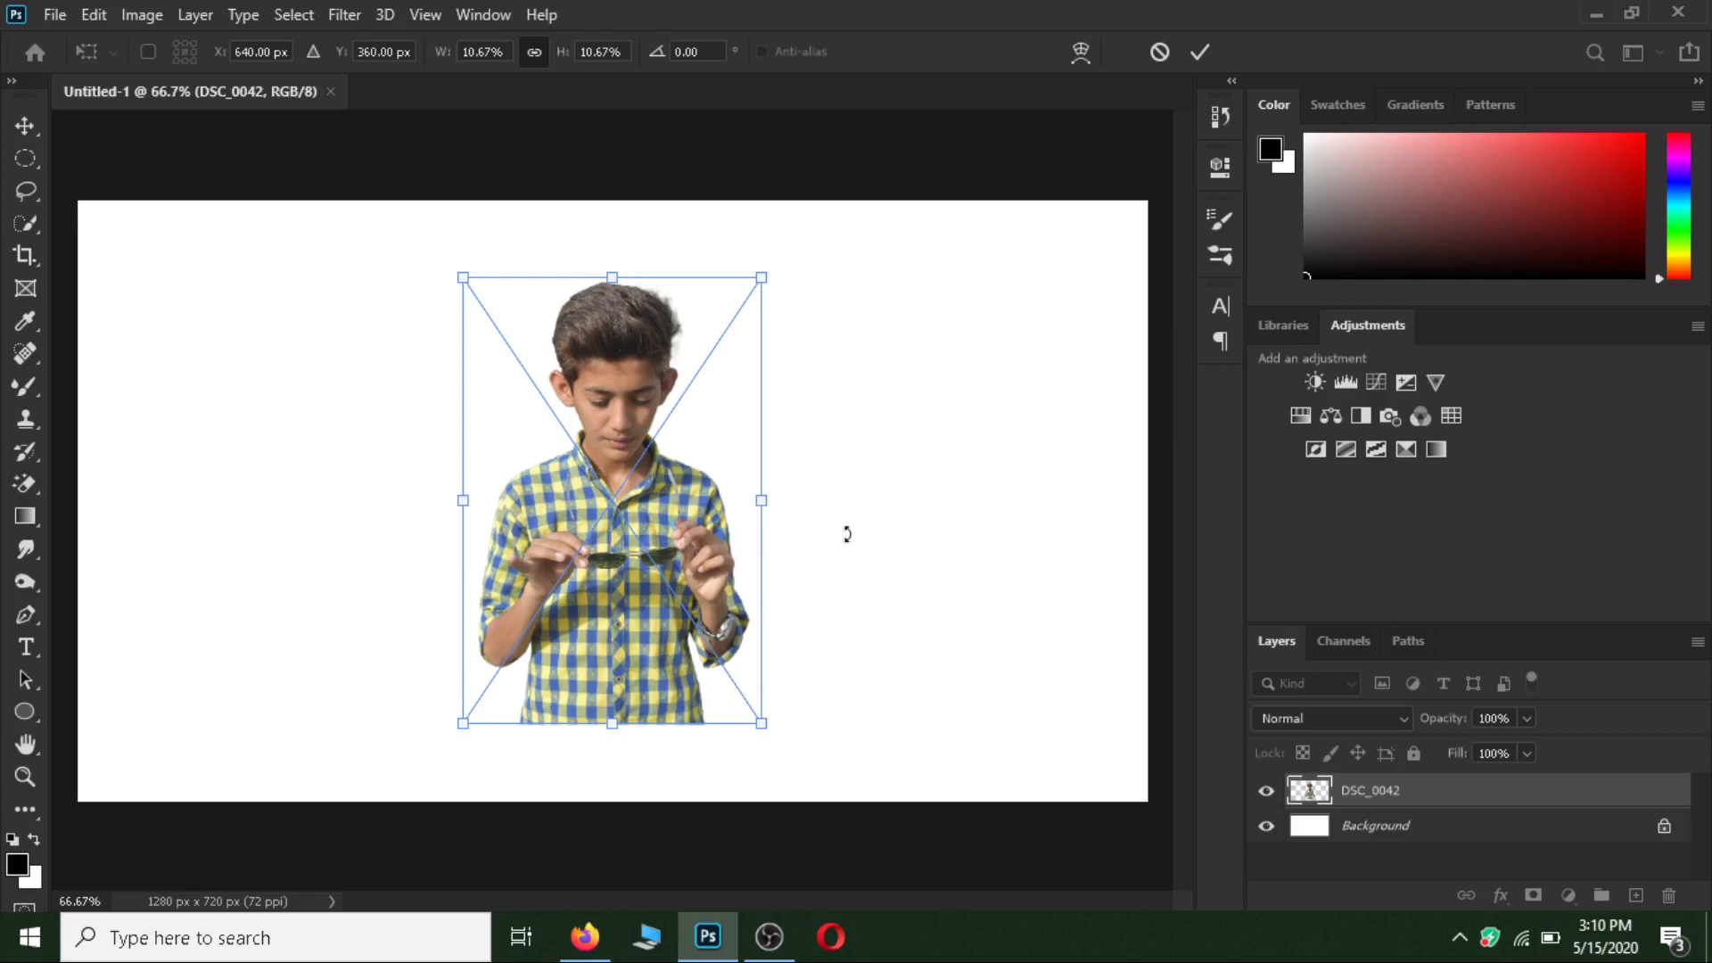
drag(761, 724, 752, 709)
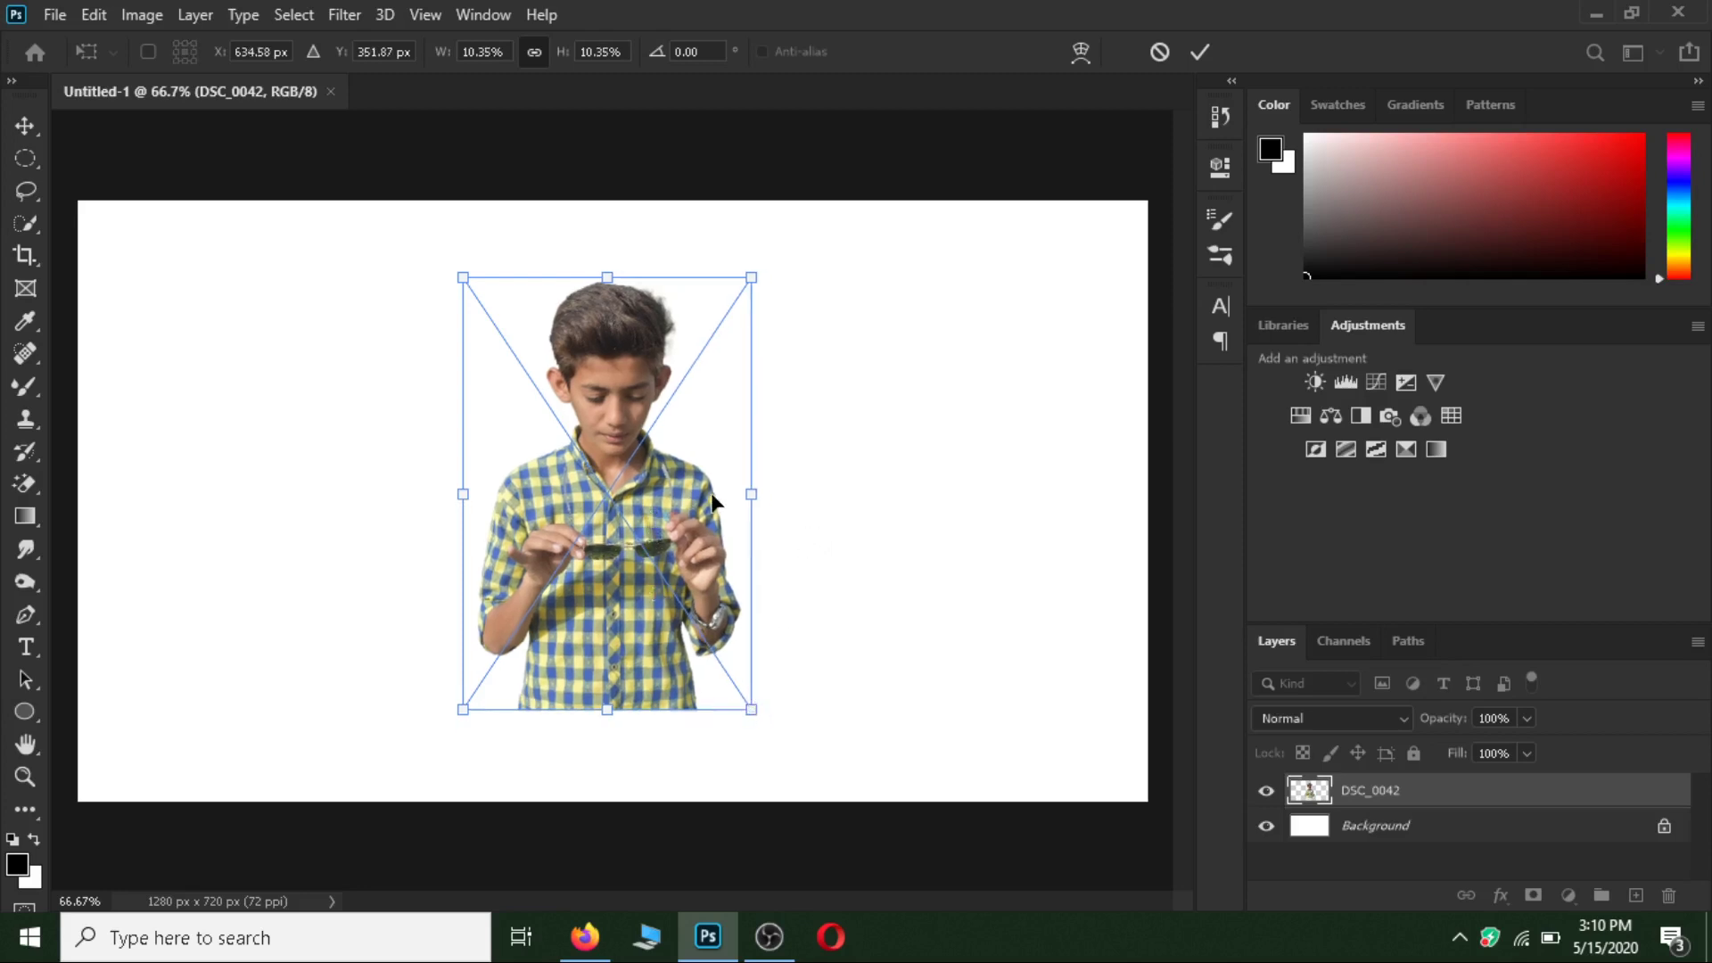
drag(750, 493, 761, 494)
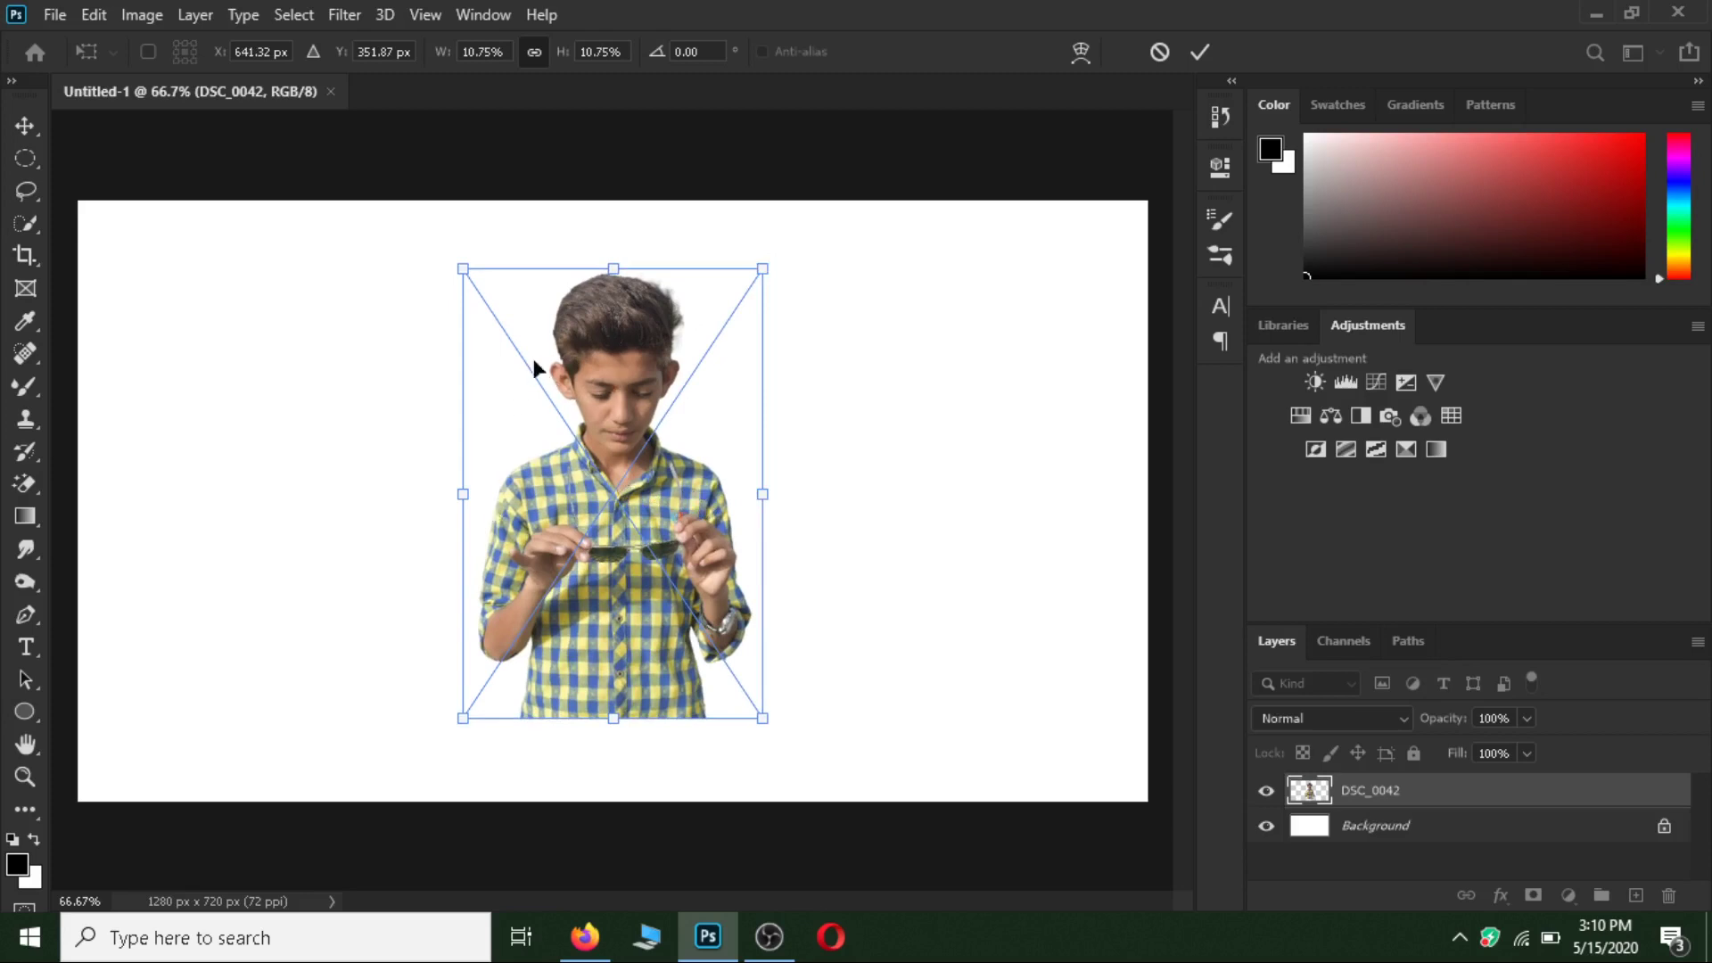
mouse_move(537, 292)
mouse_down()
mouse_move(522, 478)
mouse_move(608, 373)
mouse_up()
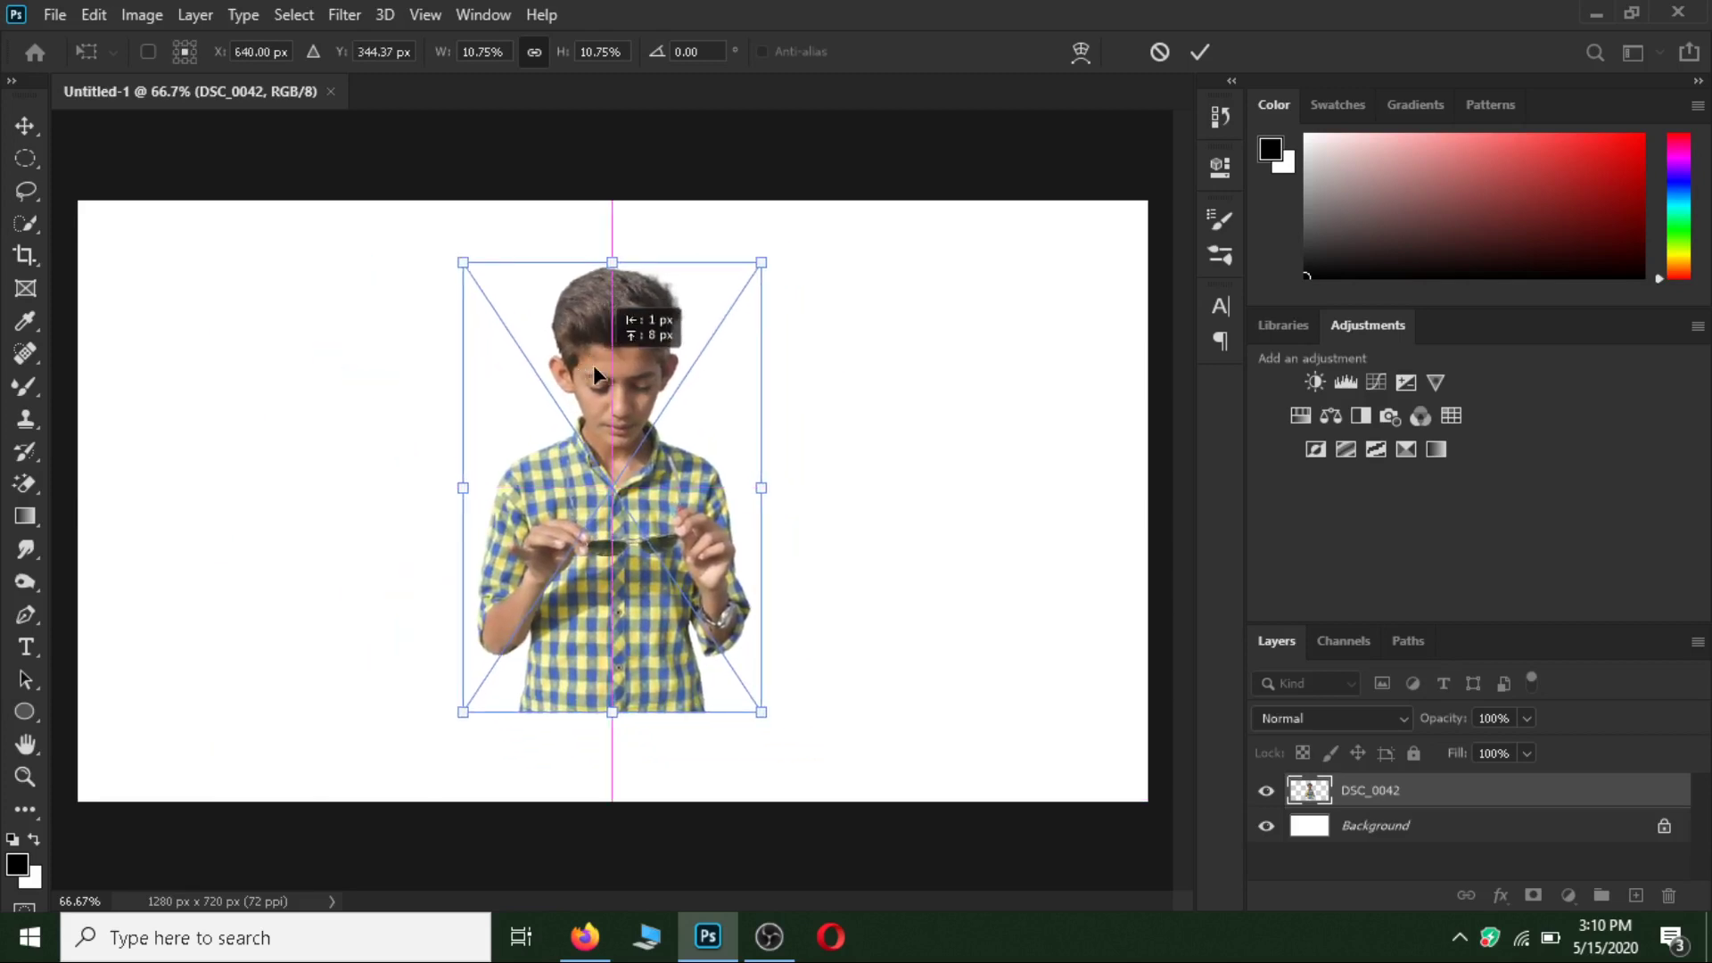
drag(608, 373, 618, 381)
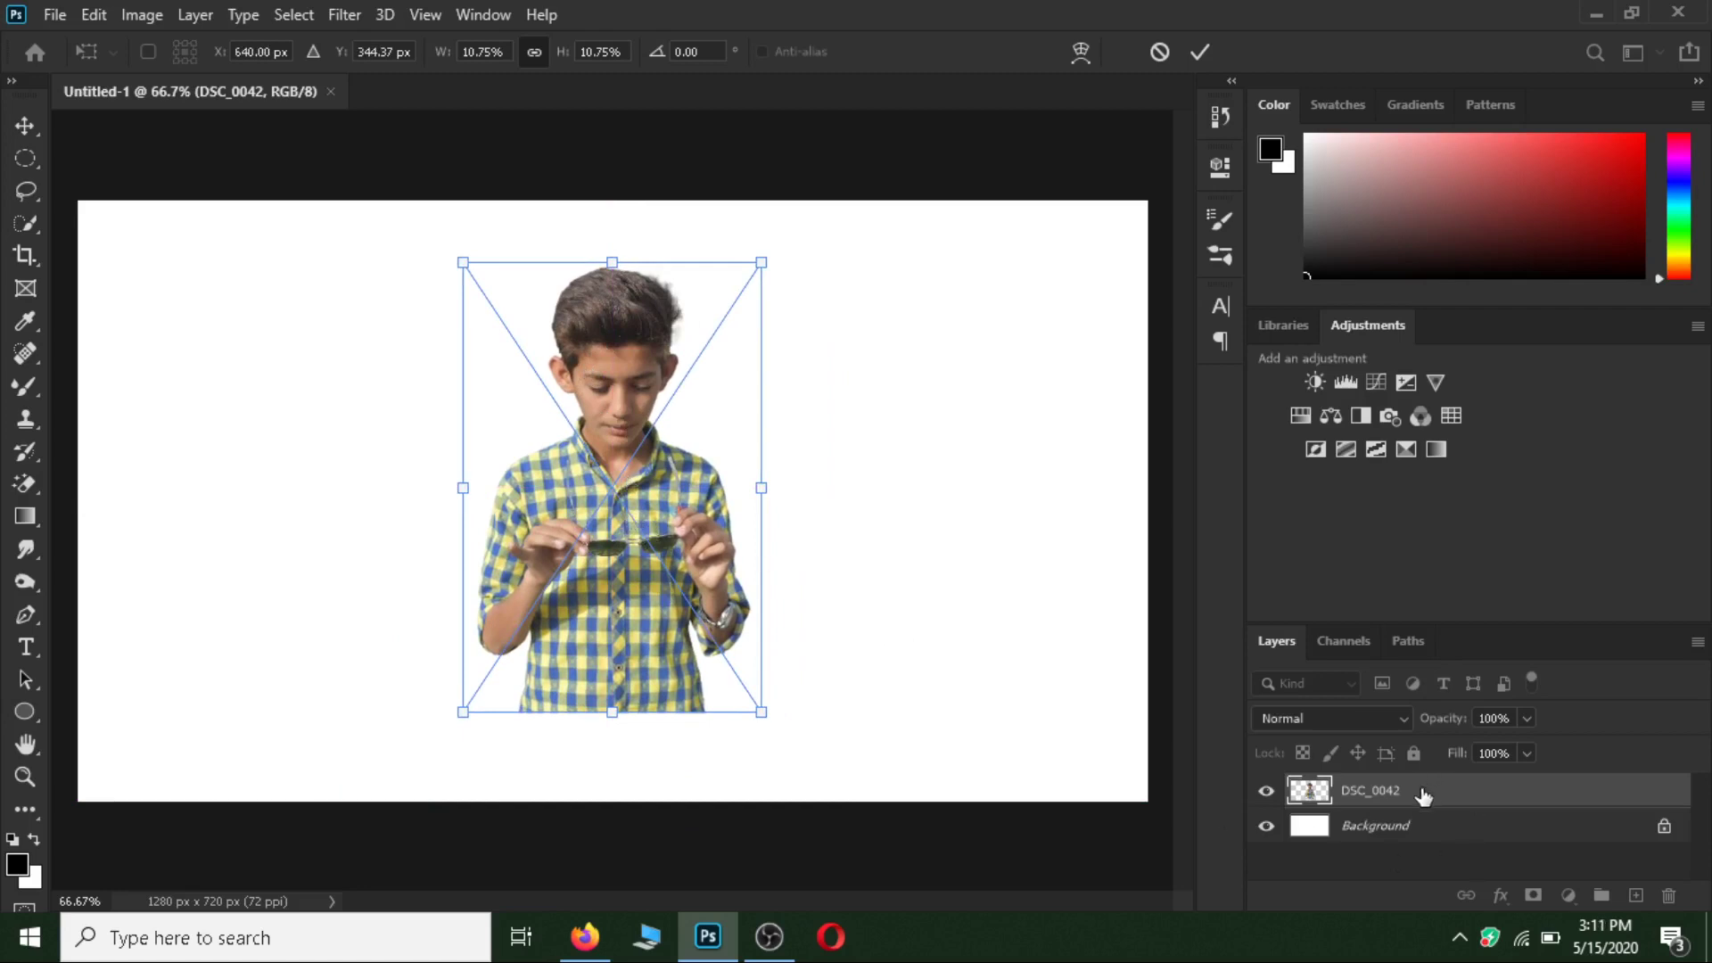
key(Return)
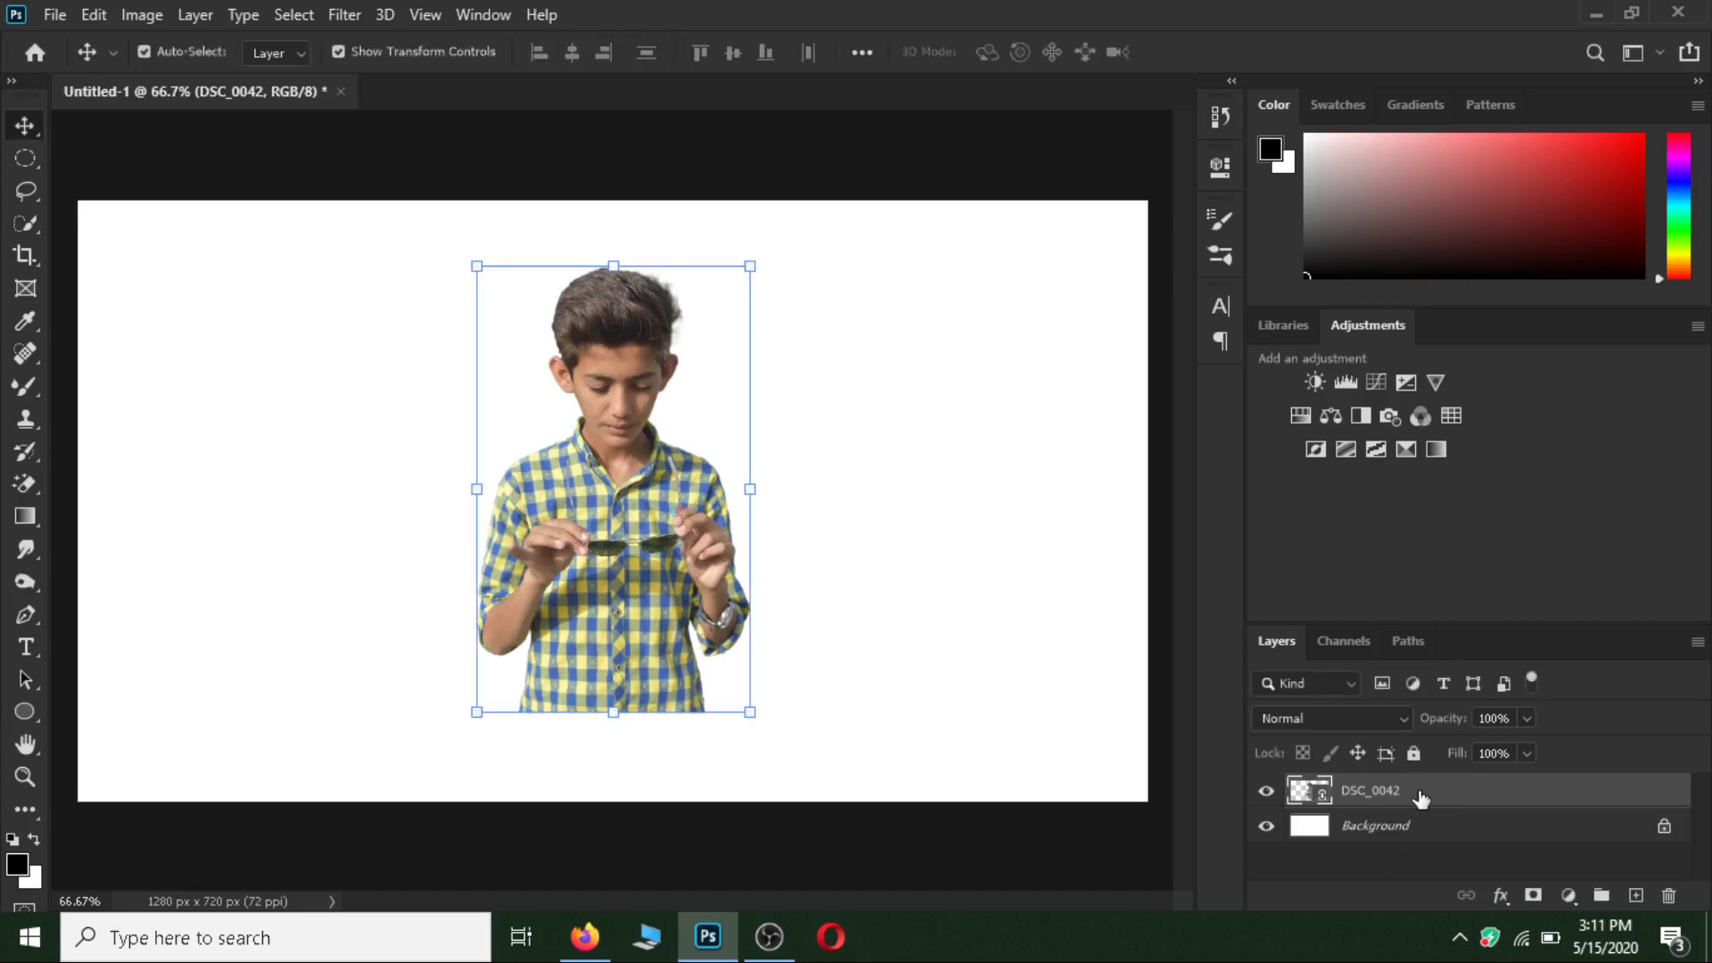
- Rasterize the DSC_0042 layer and place the 0000 77 (2) drip image from Ink Paint Dripping Images
right_click(1375, 784)
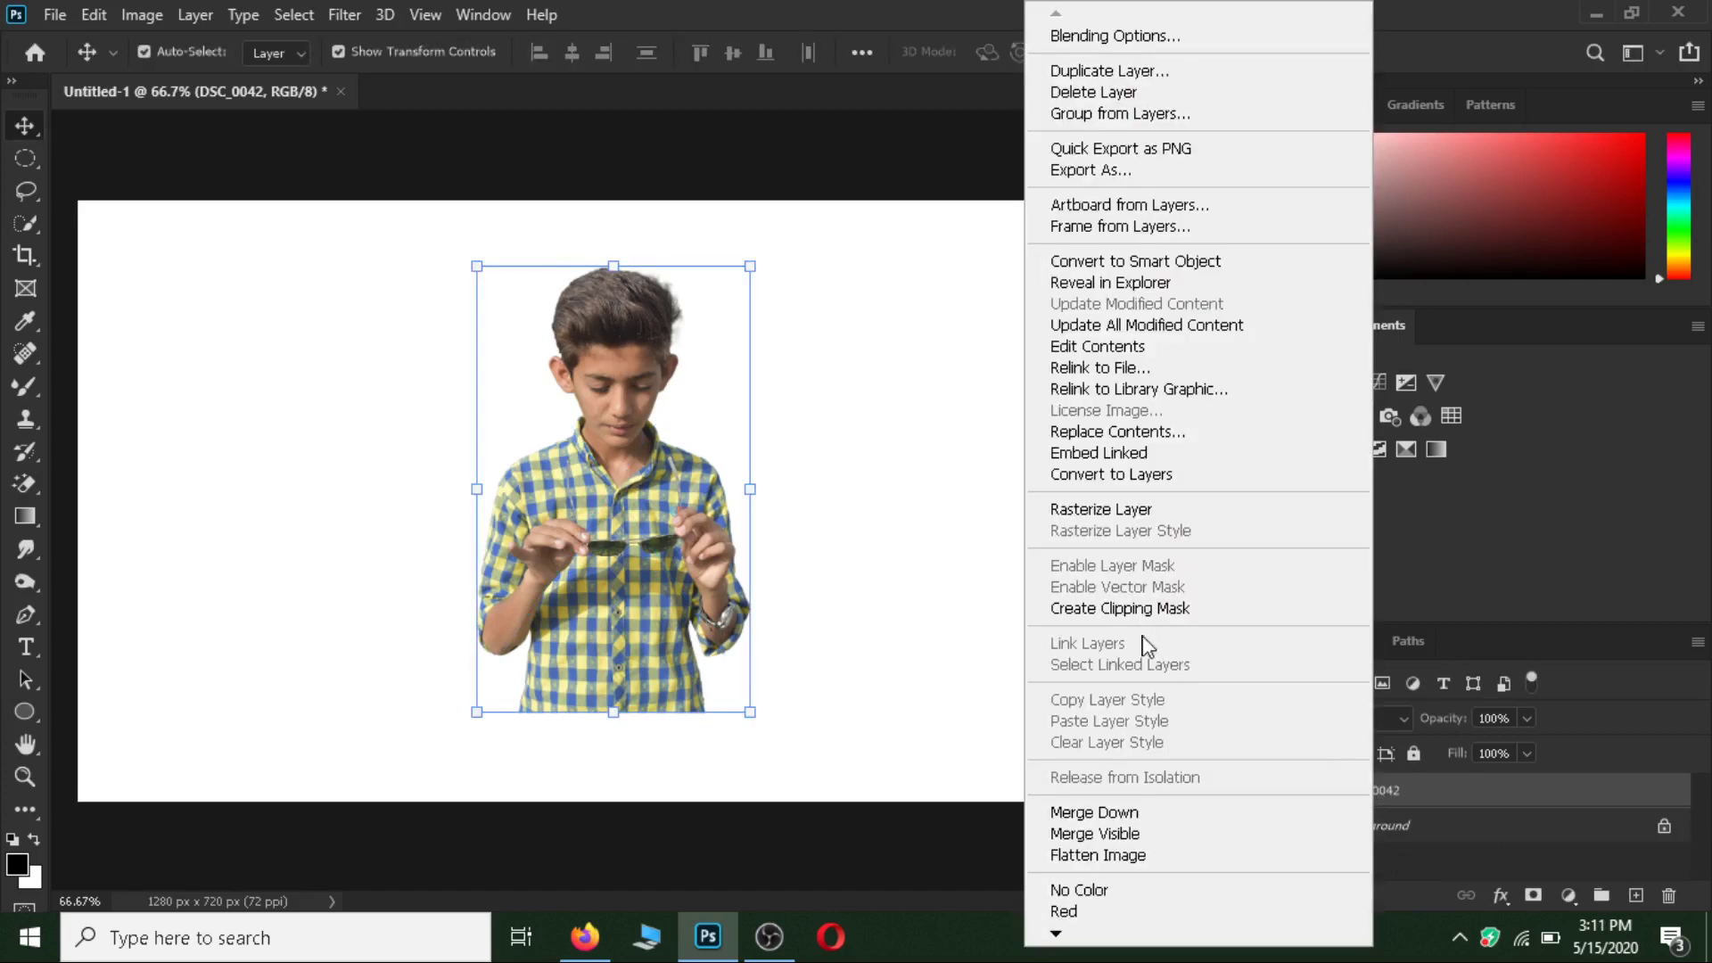
click(1120, 510)
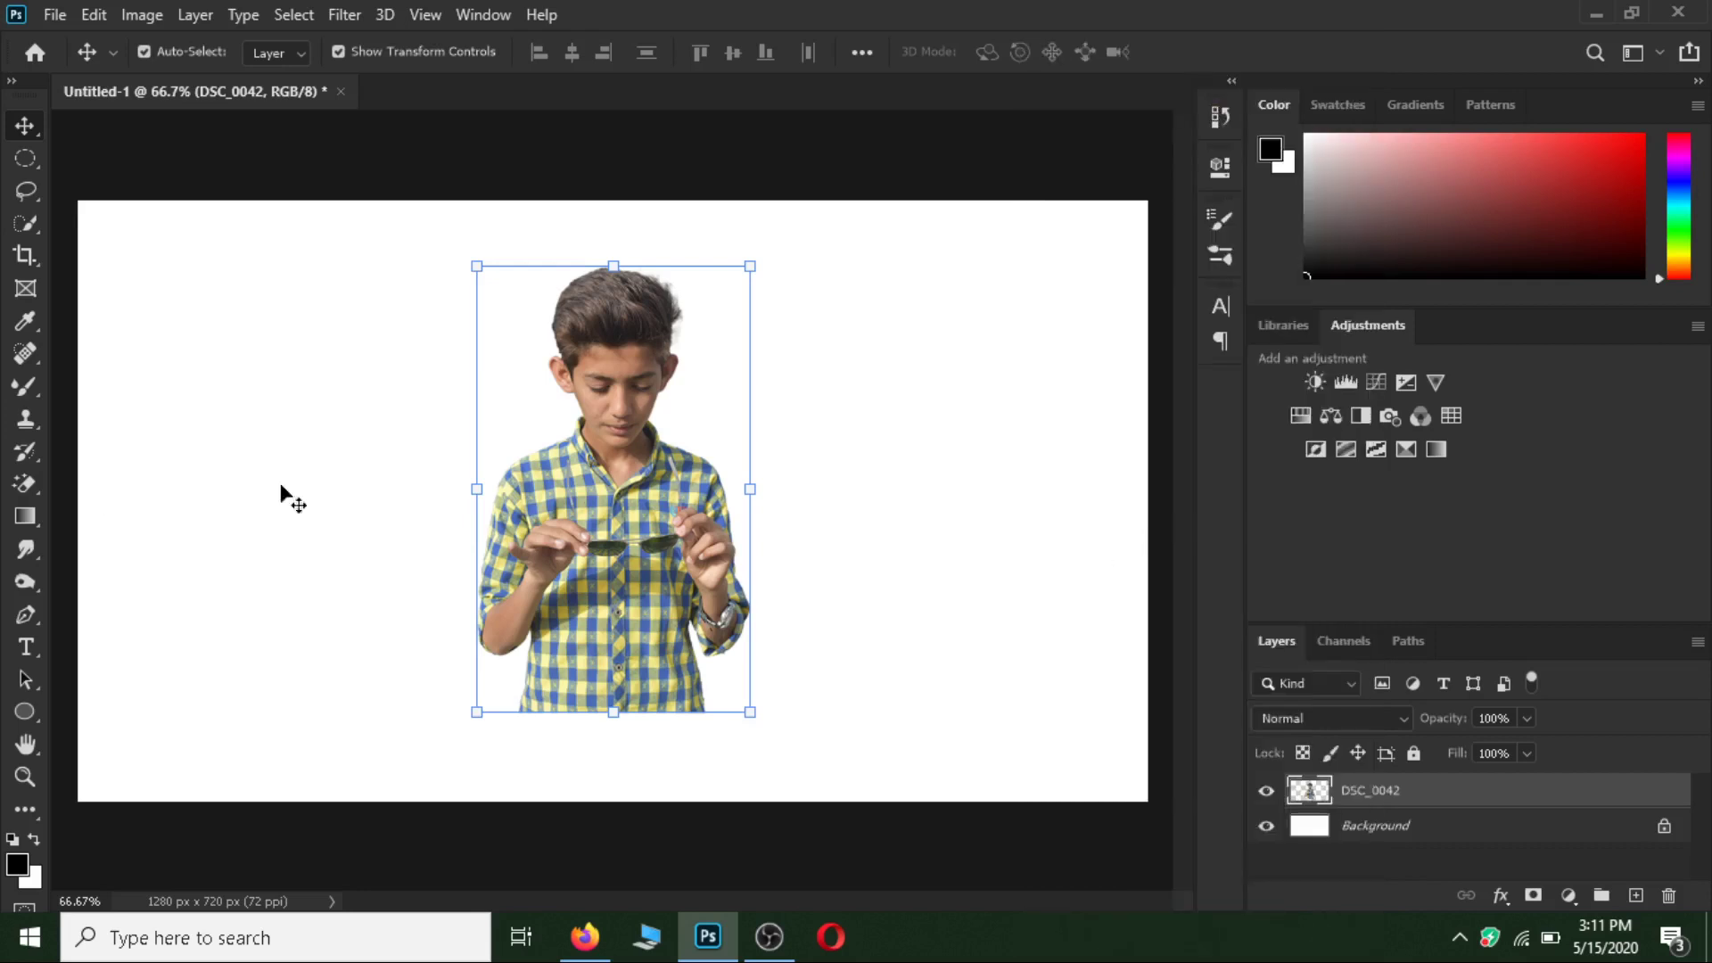
click(51, 27)
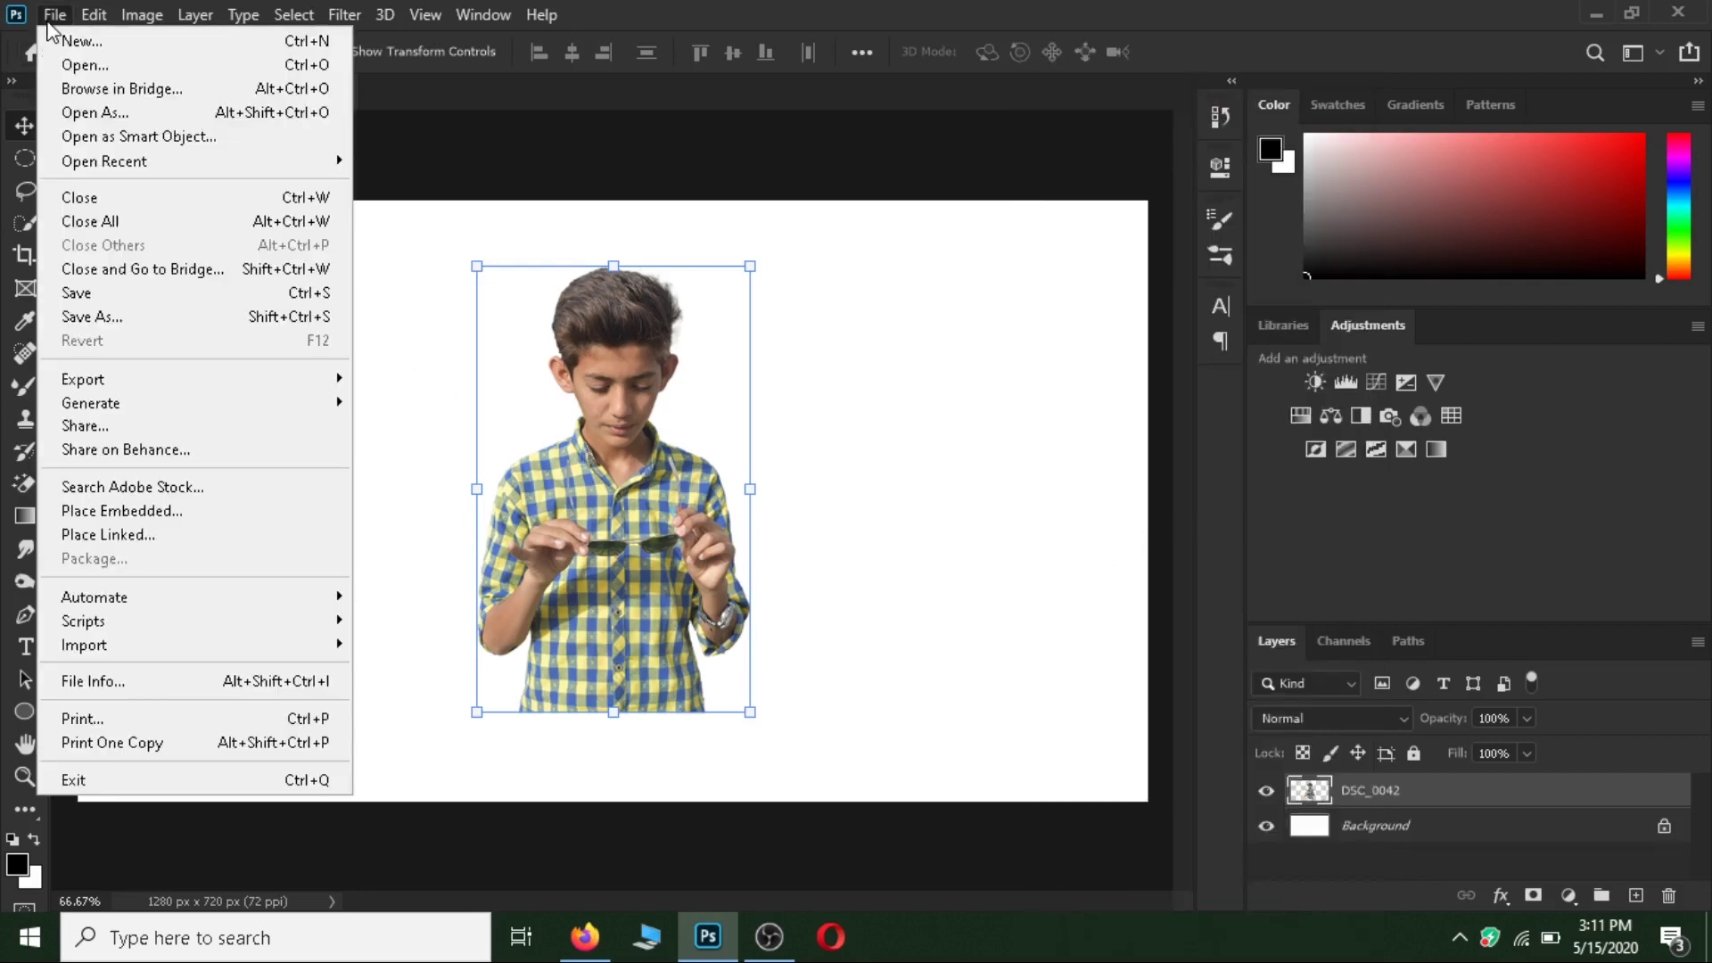
click(165, 535)
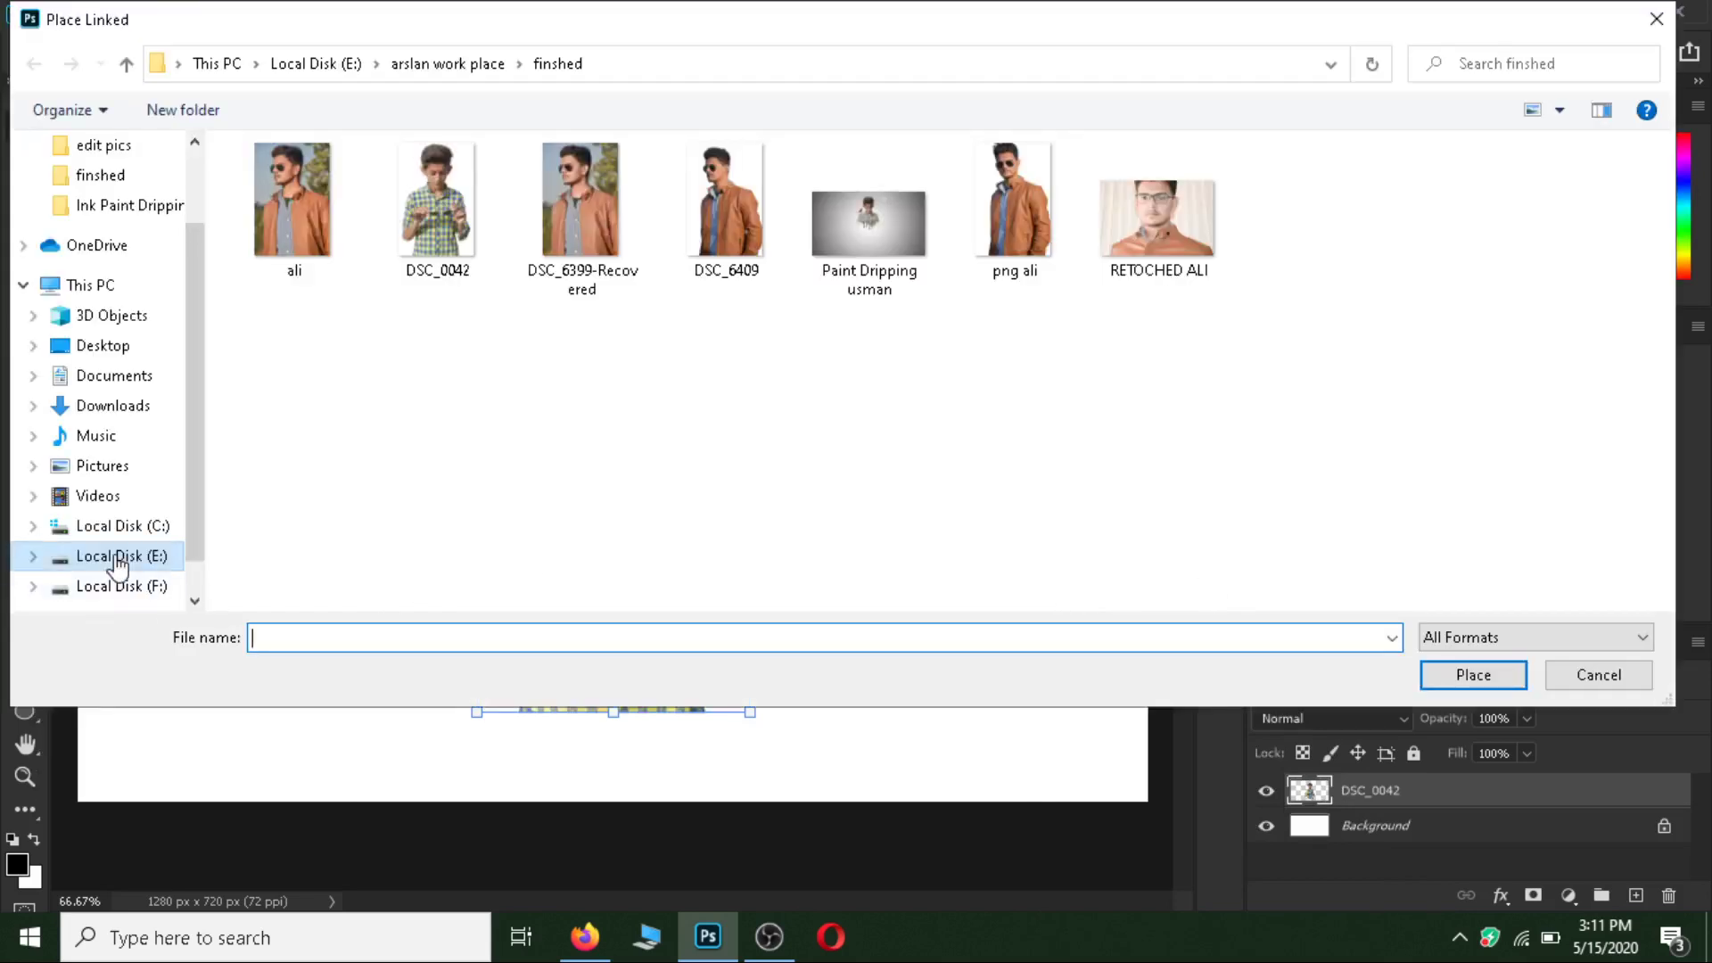
click(116, 557)
double_click(278, 237)
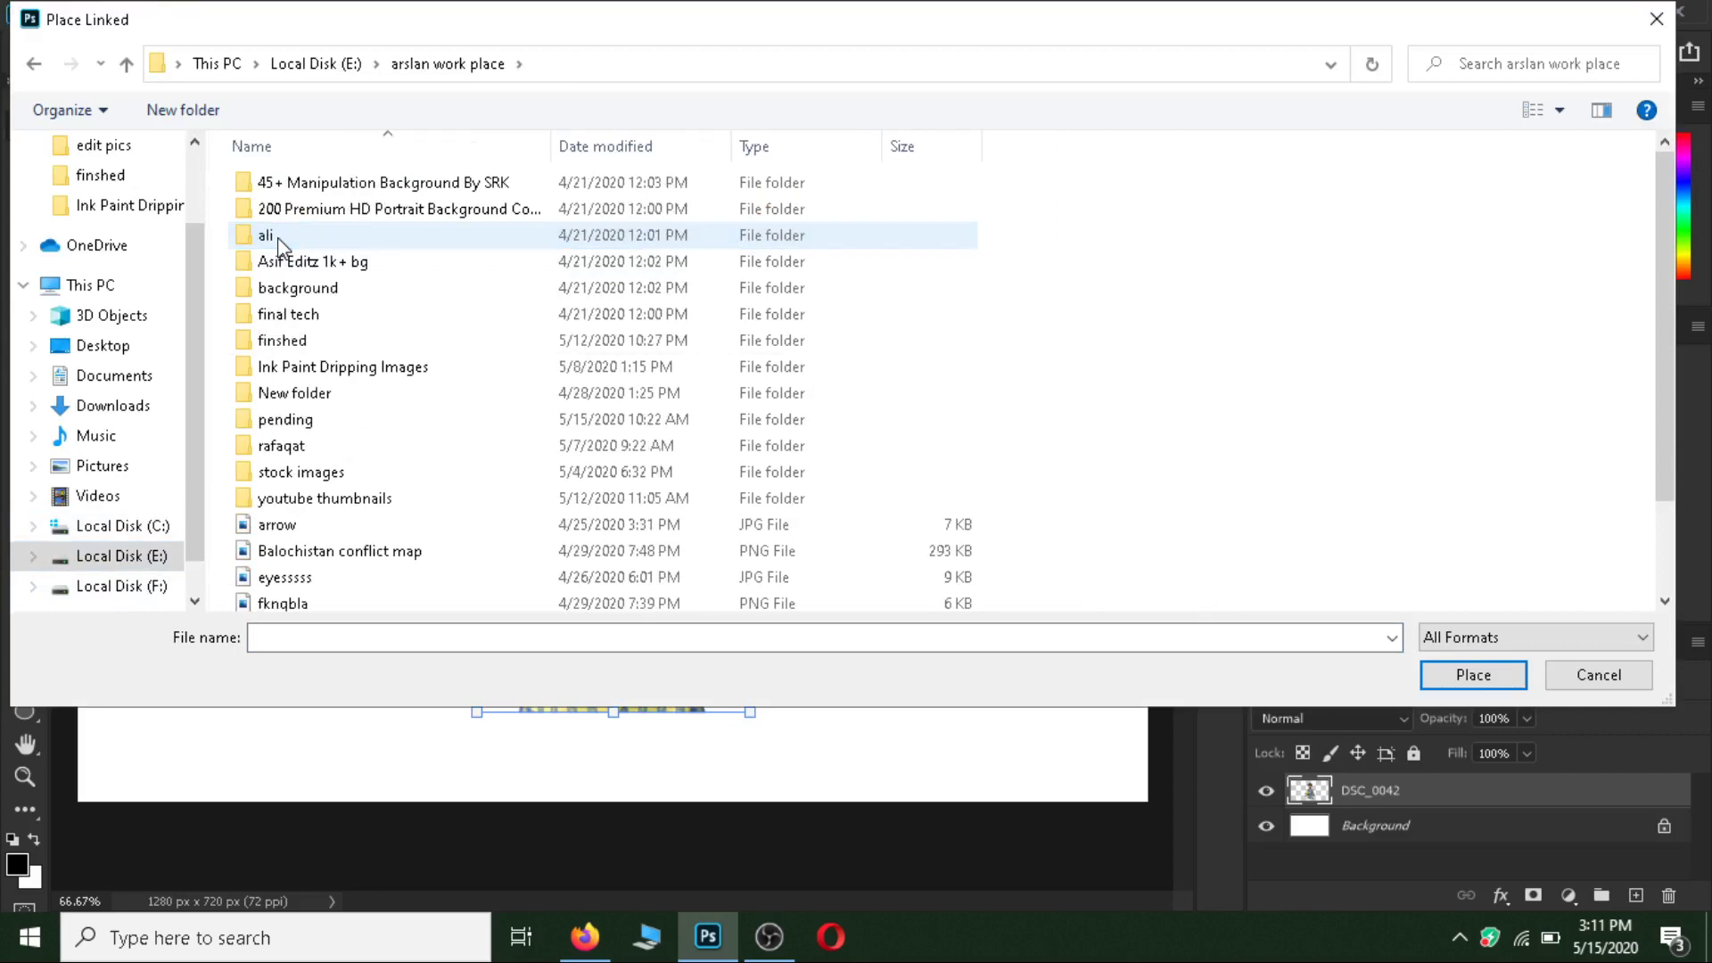
double_click(269, 367)
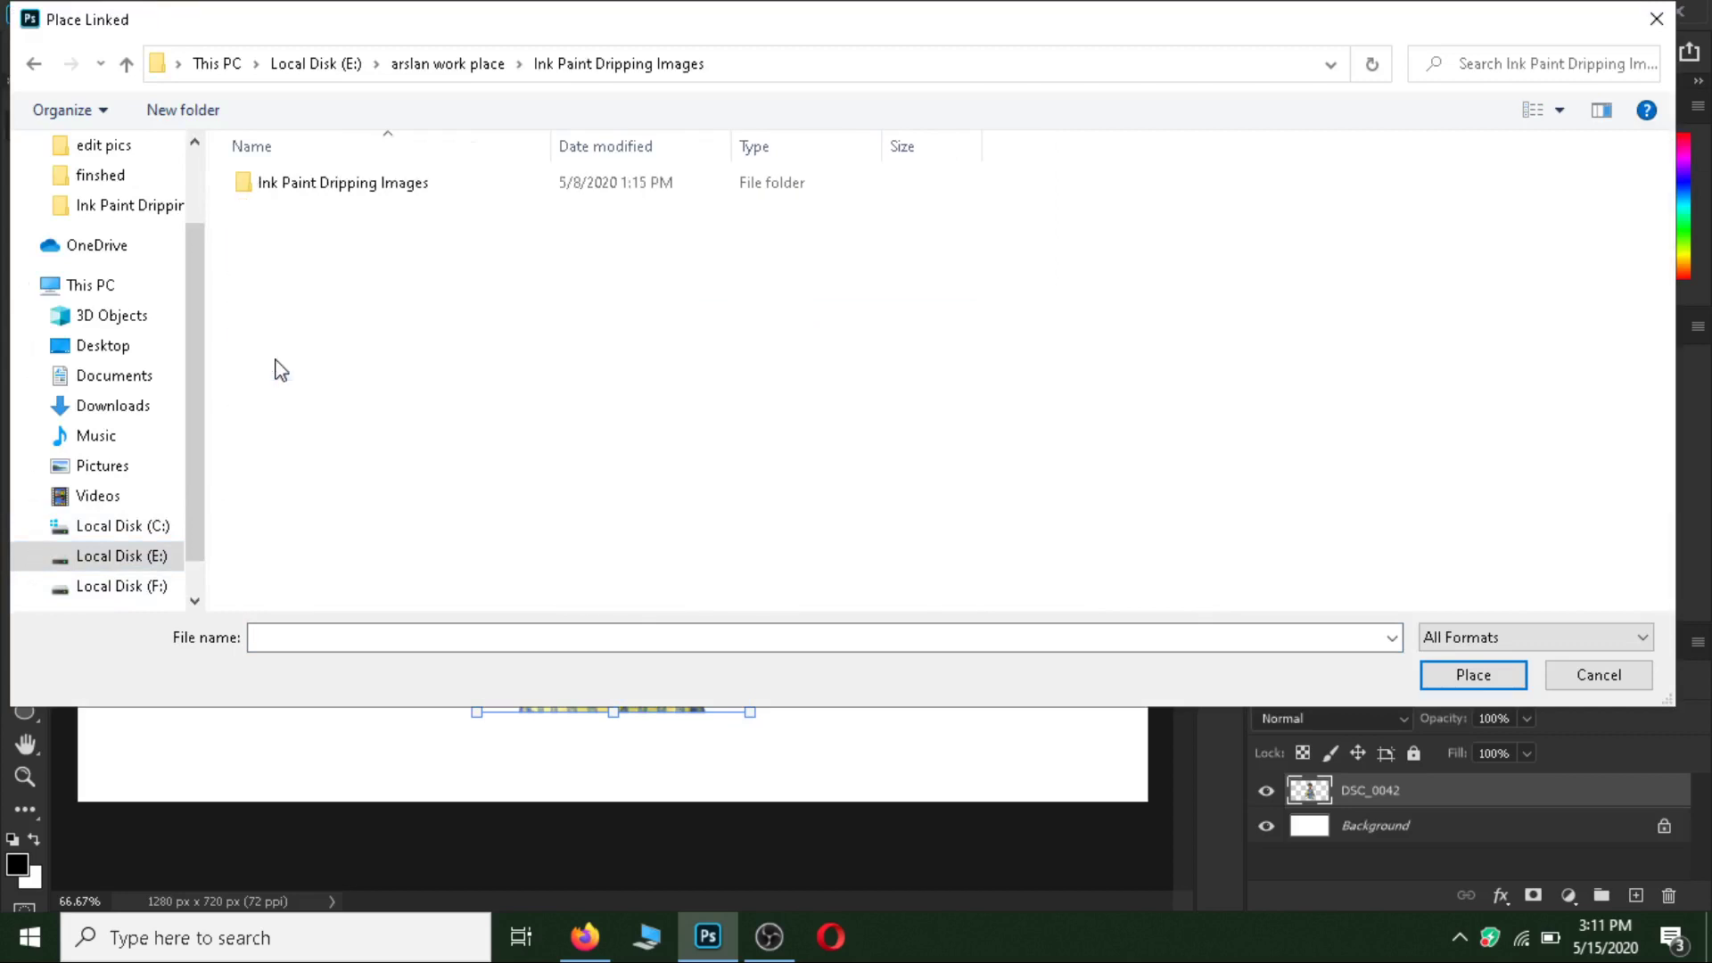
double_click(330, 189)
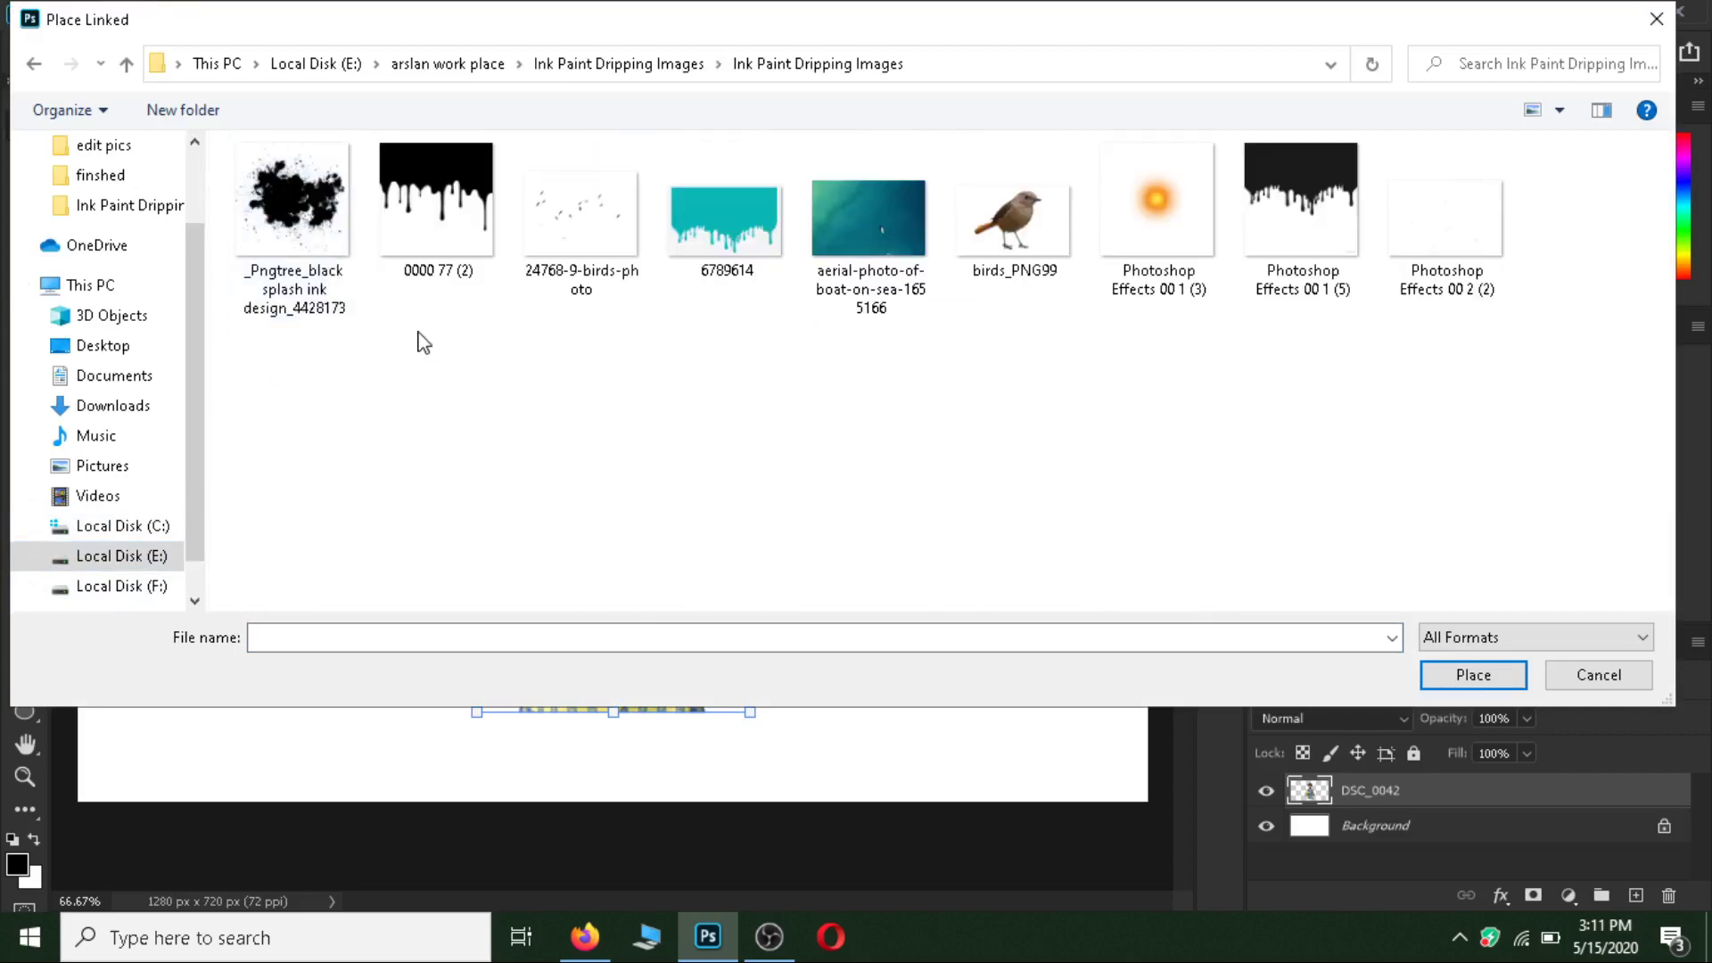
click(435, 237)
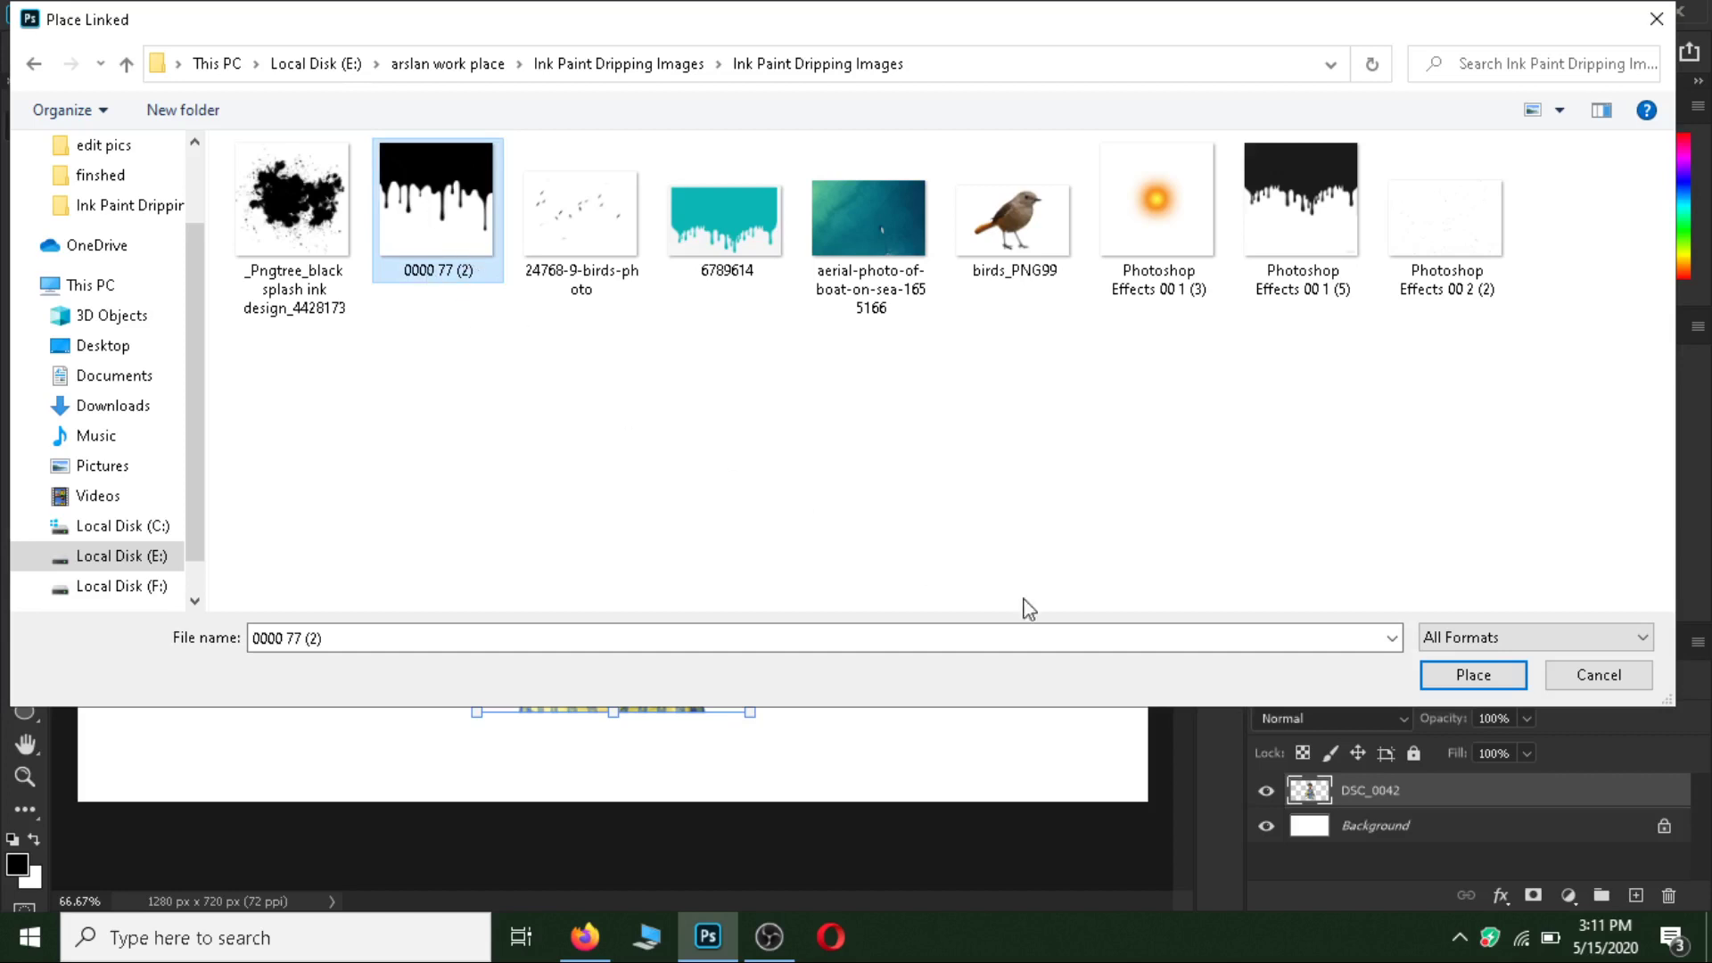
click(1483, 680)
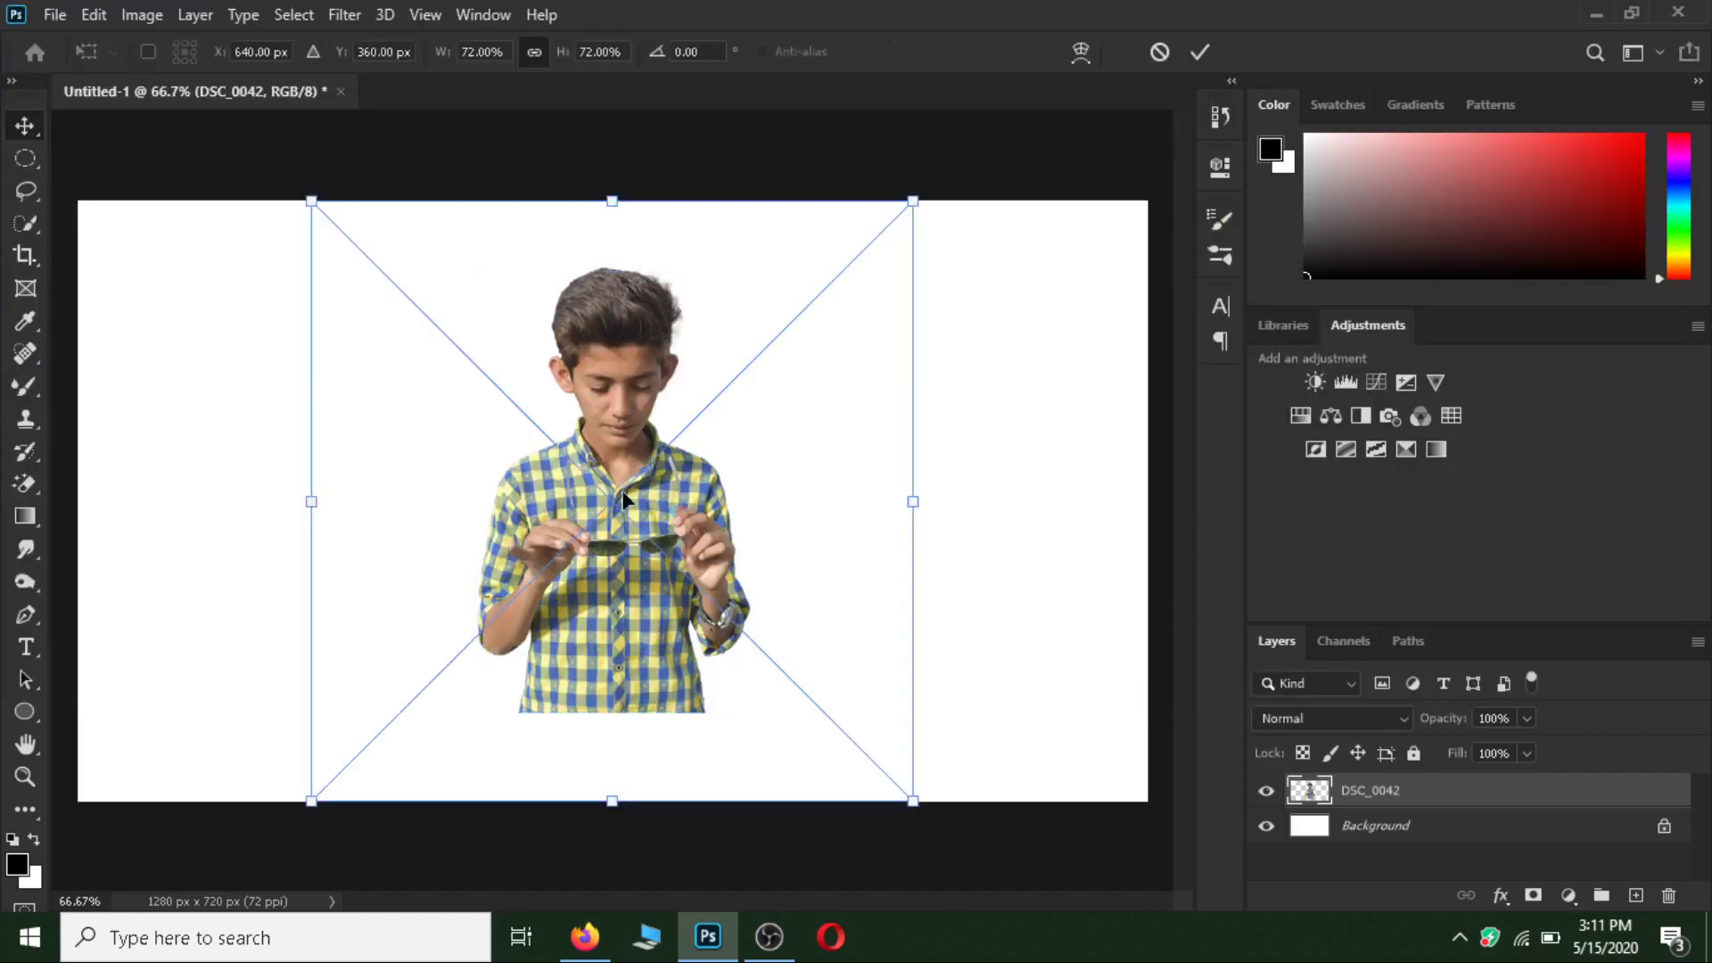
- Shrink the drip image to about 36% over the boy's lower half and commit it
drag(911, 203, 611, 500)
mouse_move(489, 564)
mouse_down()
mouse_move(648, 571)
mouse_move(622, 562)
mouse_up()
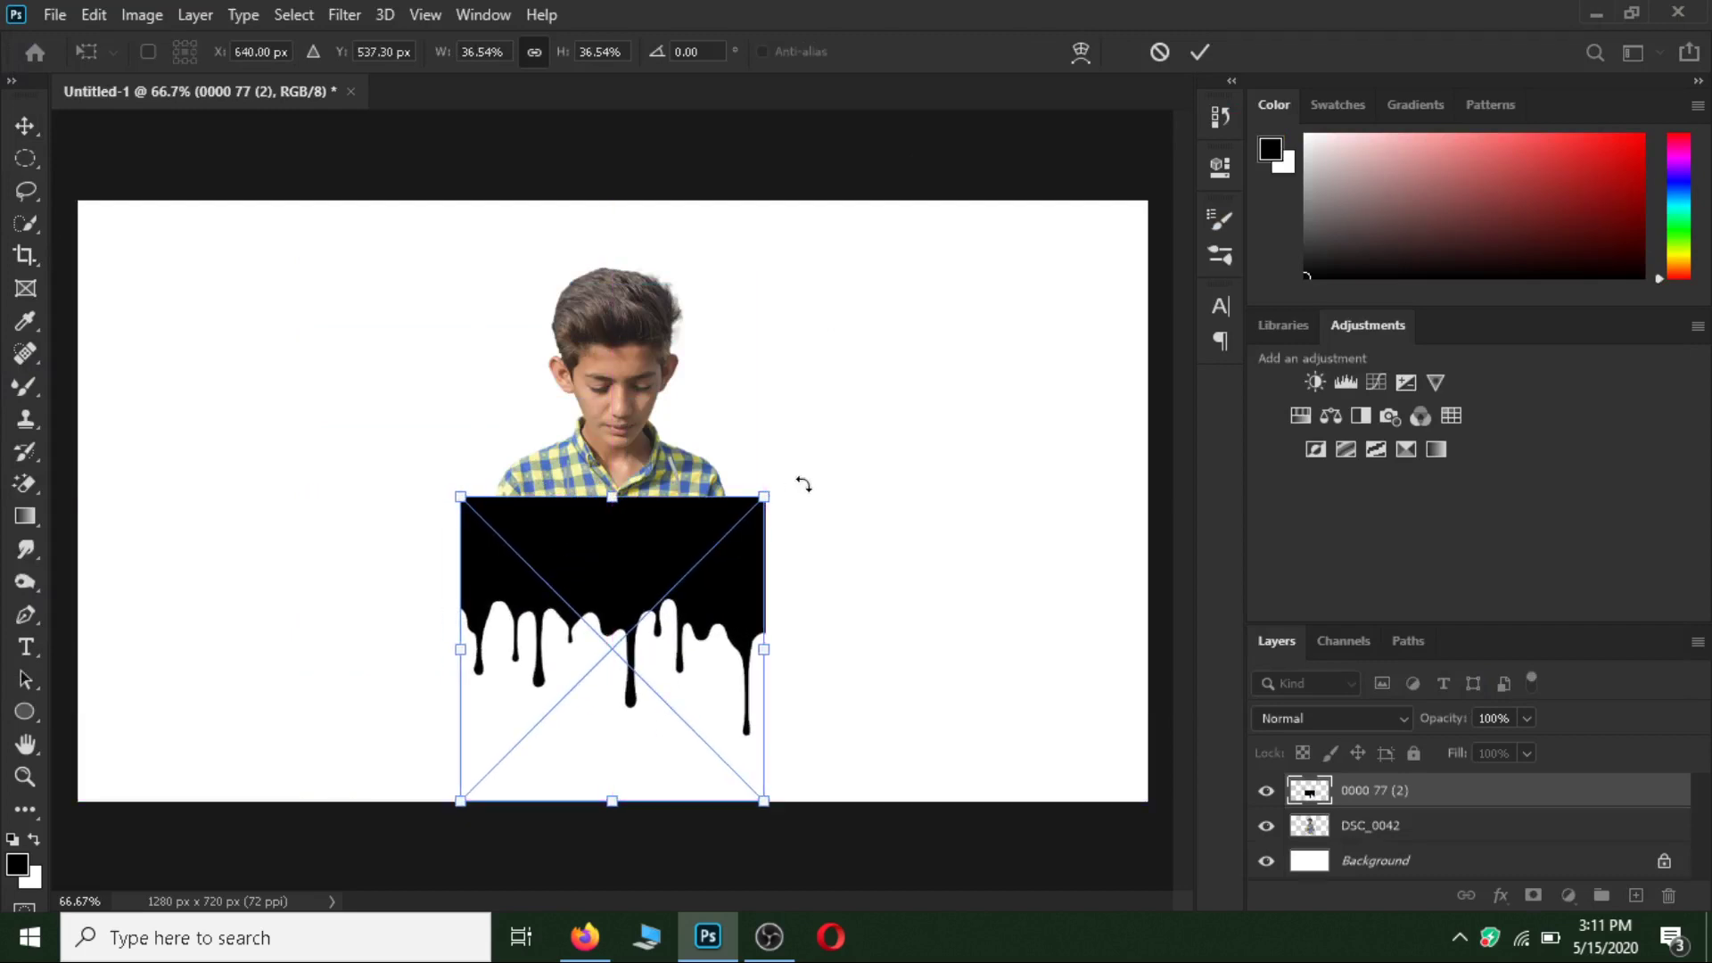
drag(761, 796, 764, 794)
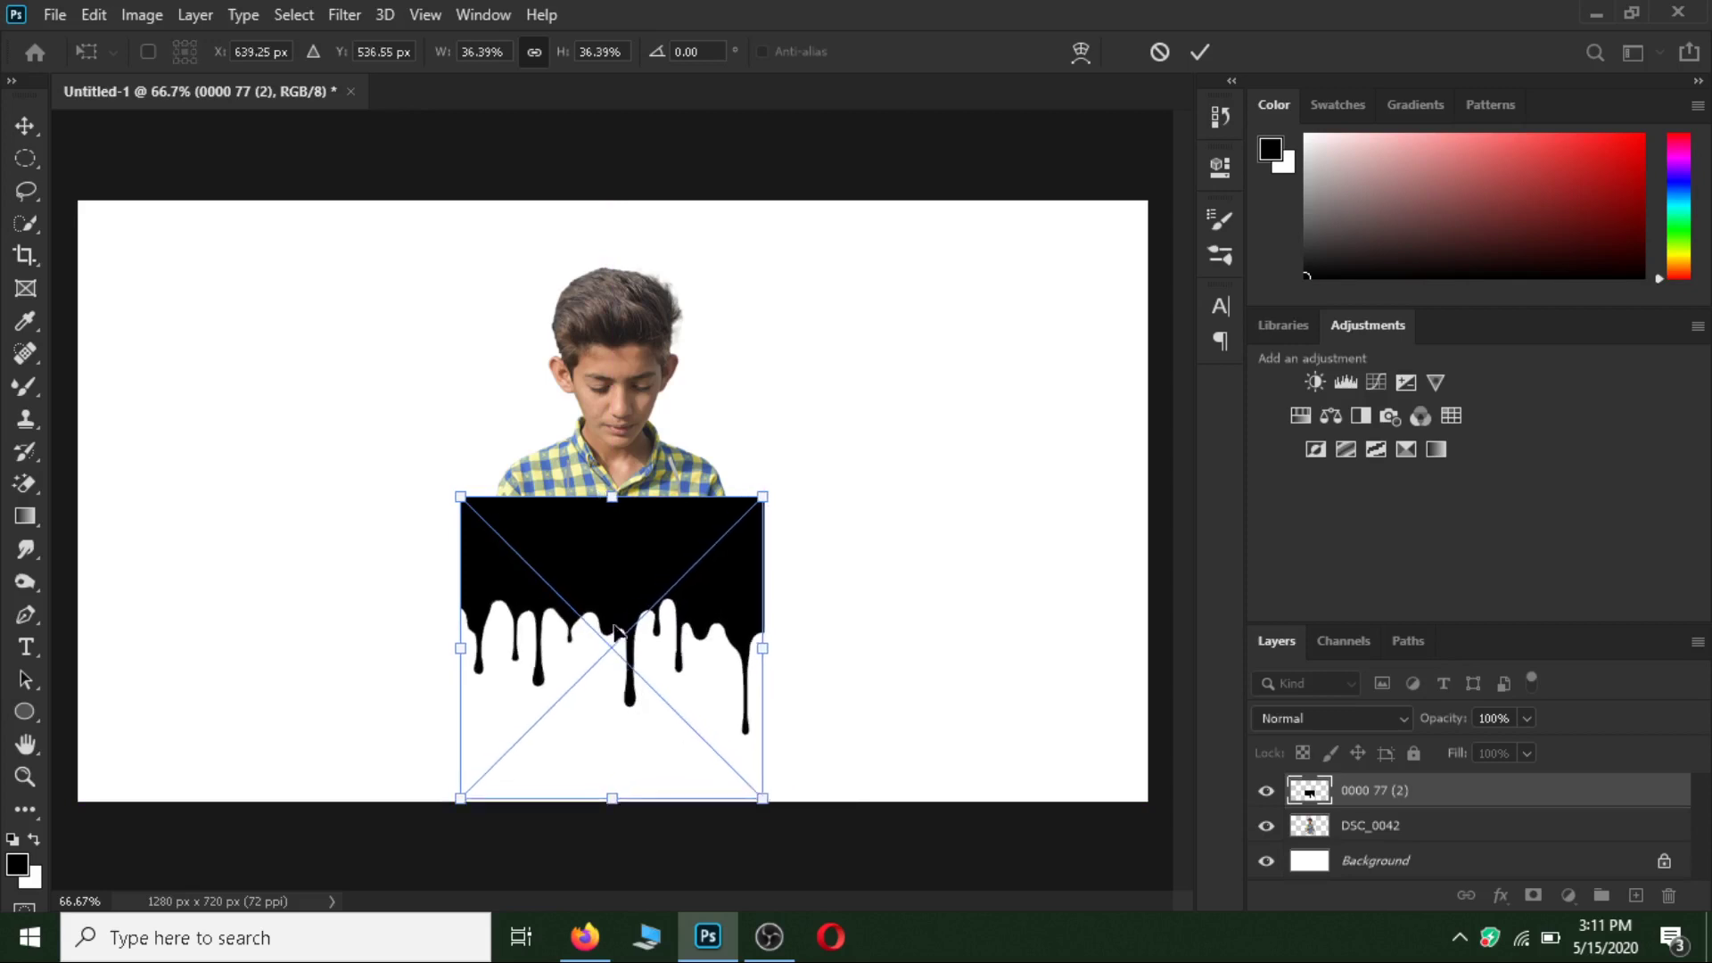
key(Return)
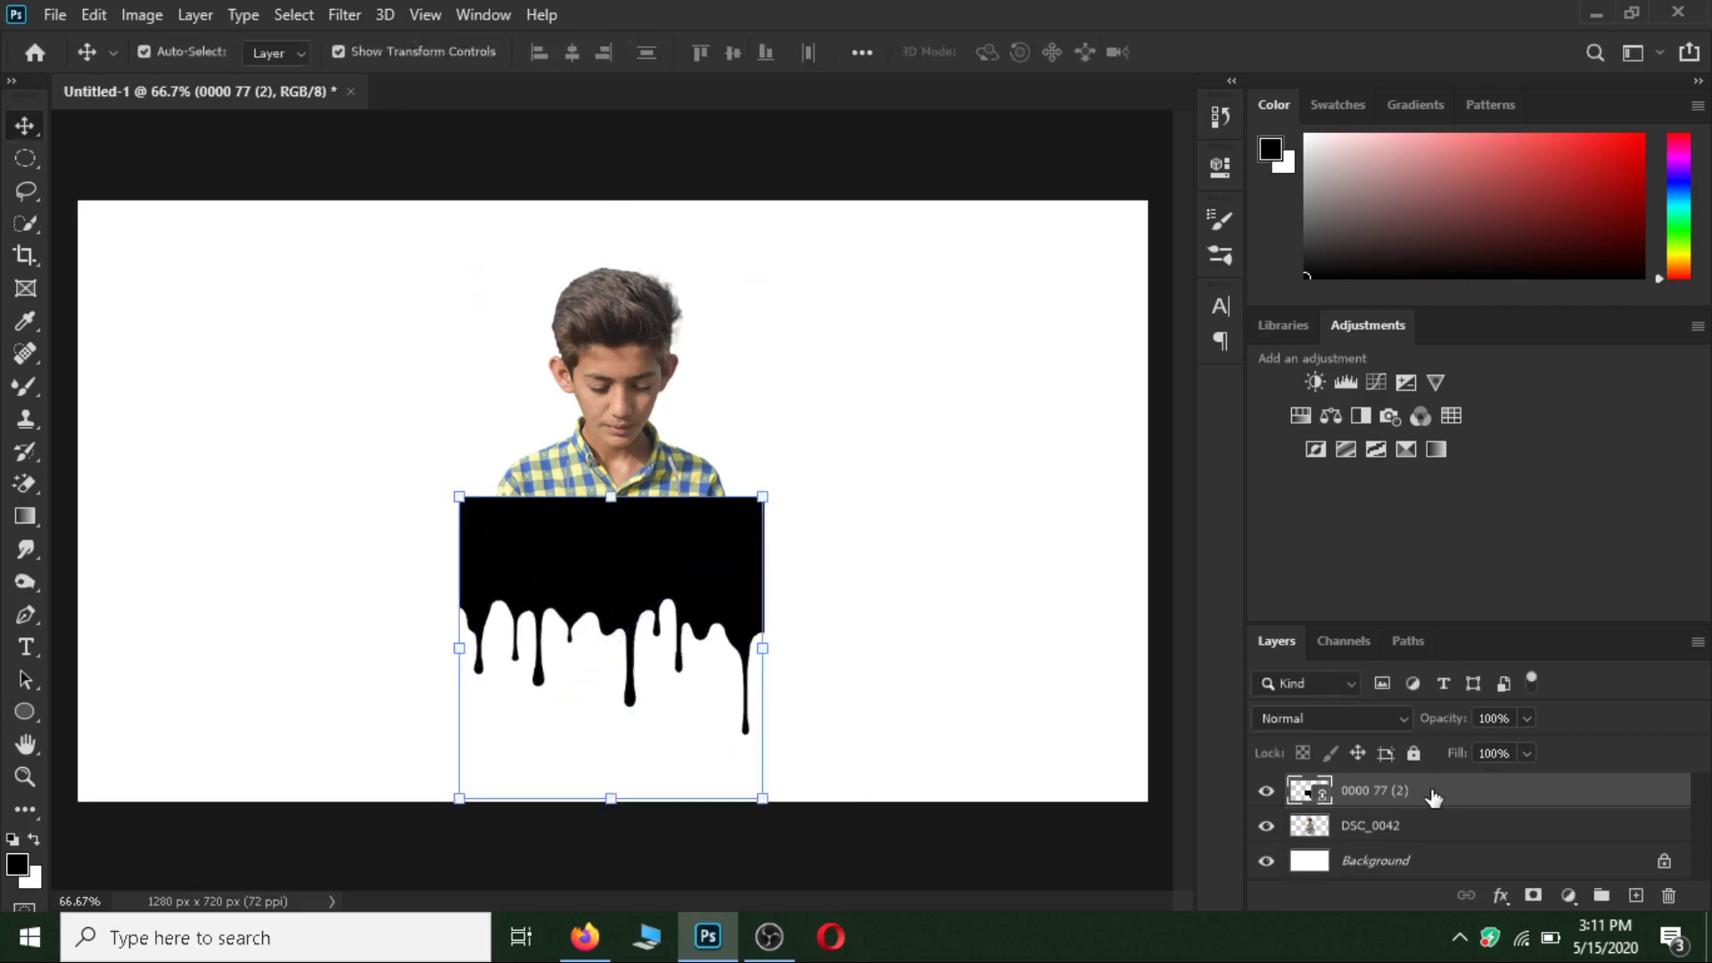
- Rasterize the drip layer, blend it with Screen, and move it up over the shirt
right_click(1433, 797)
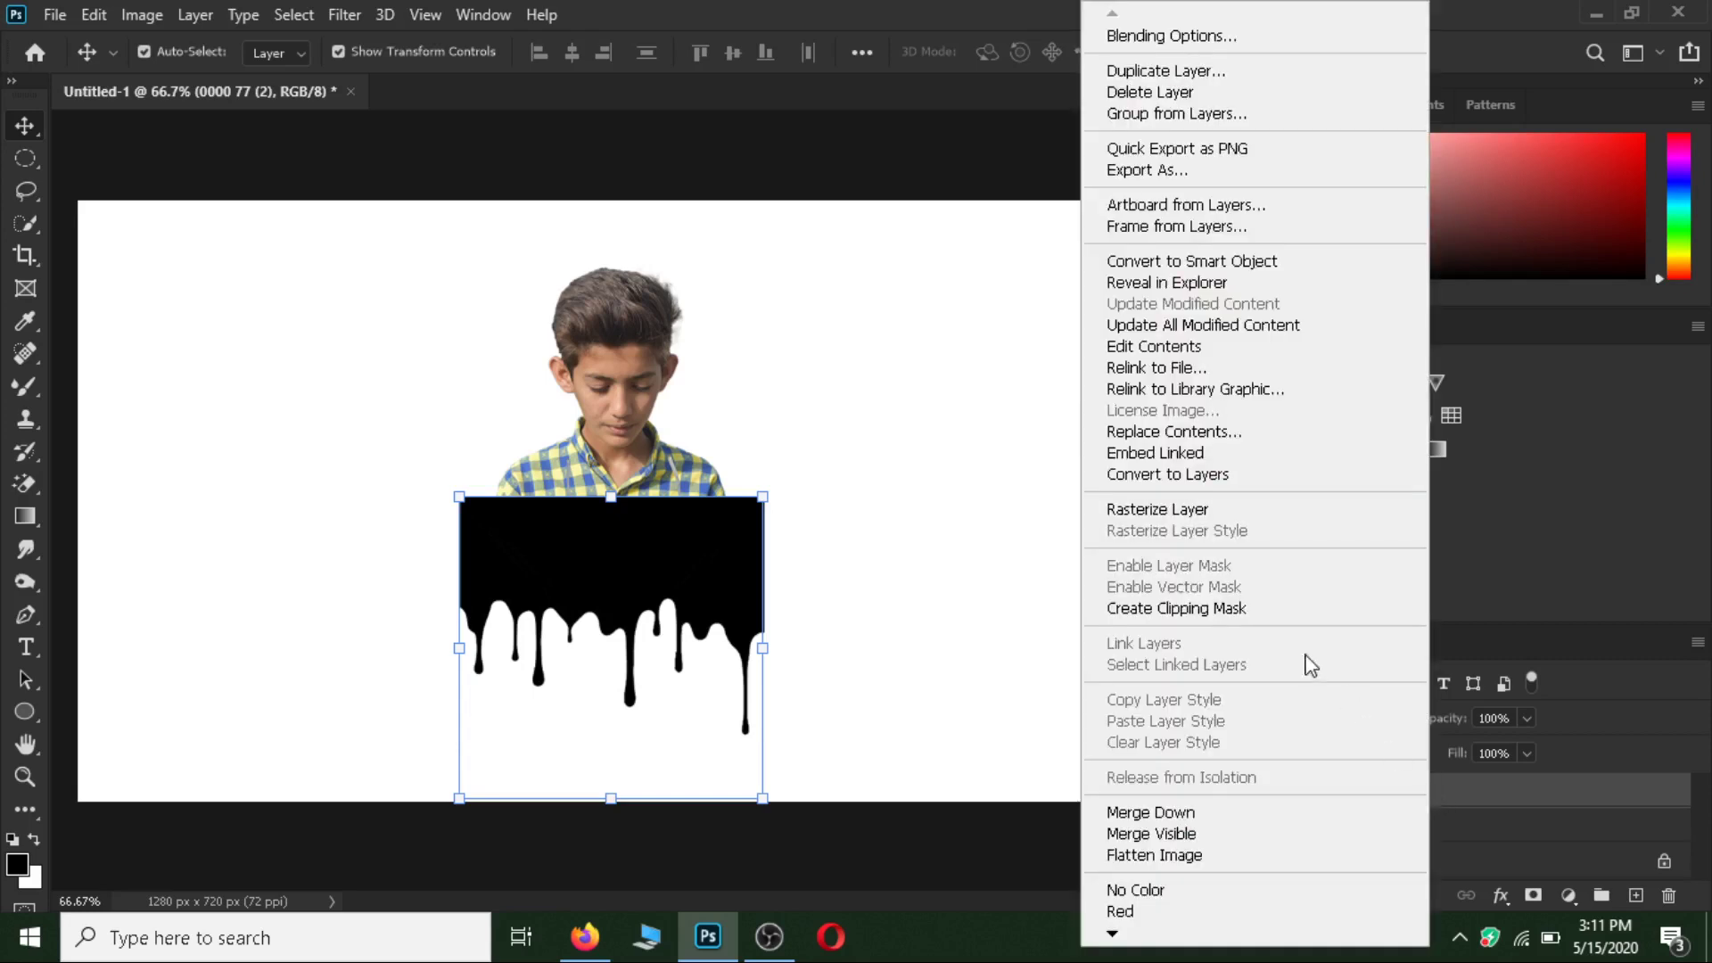
click(1159, 502)
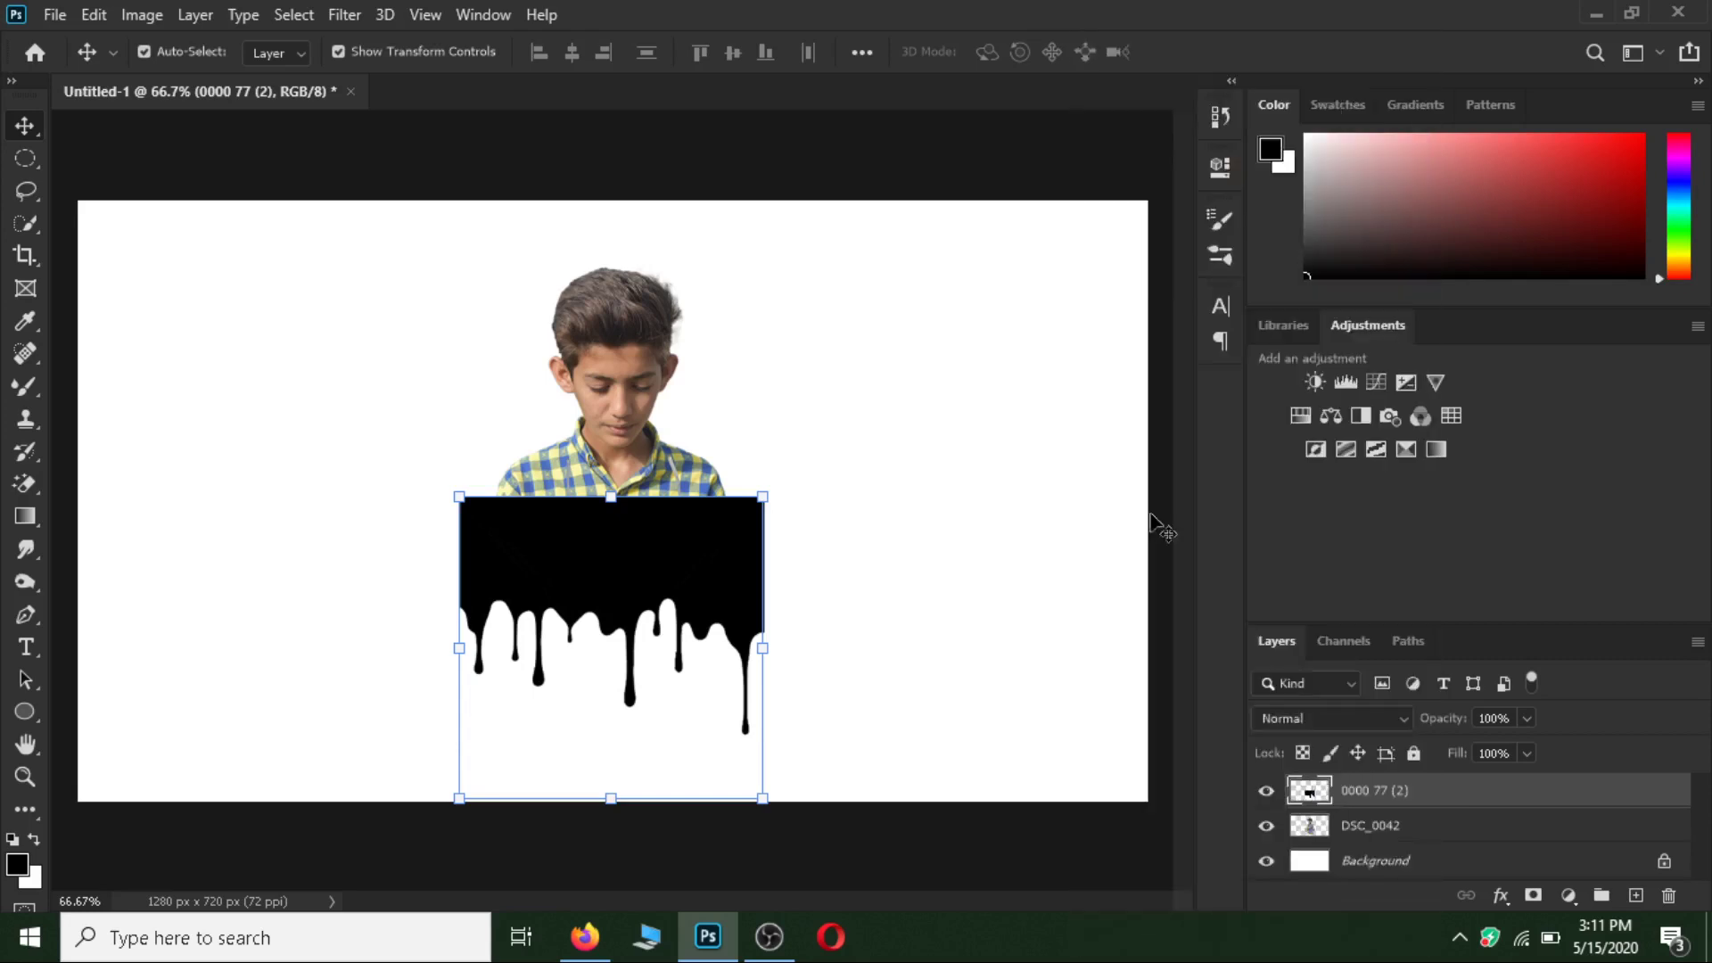
click(1335, 719)
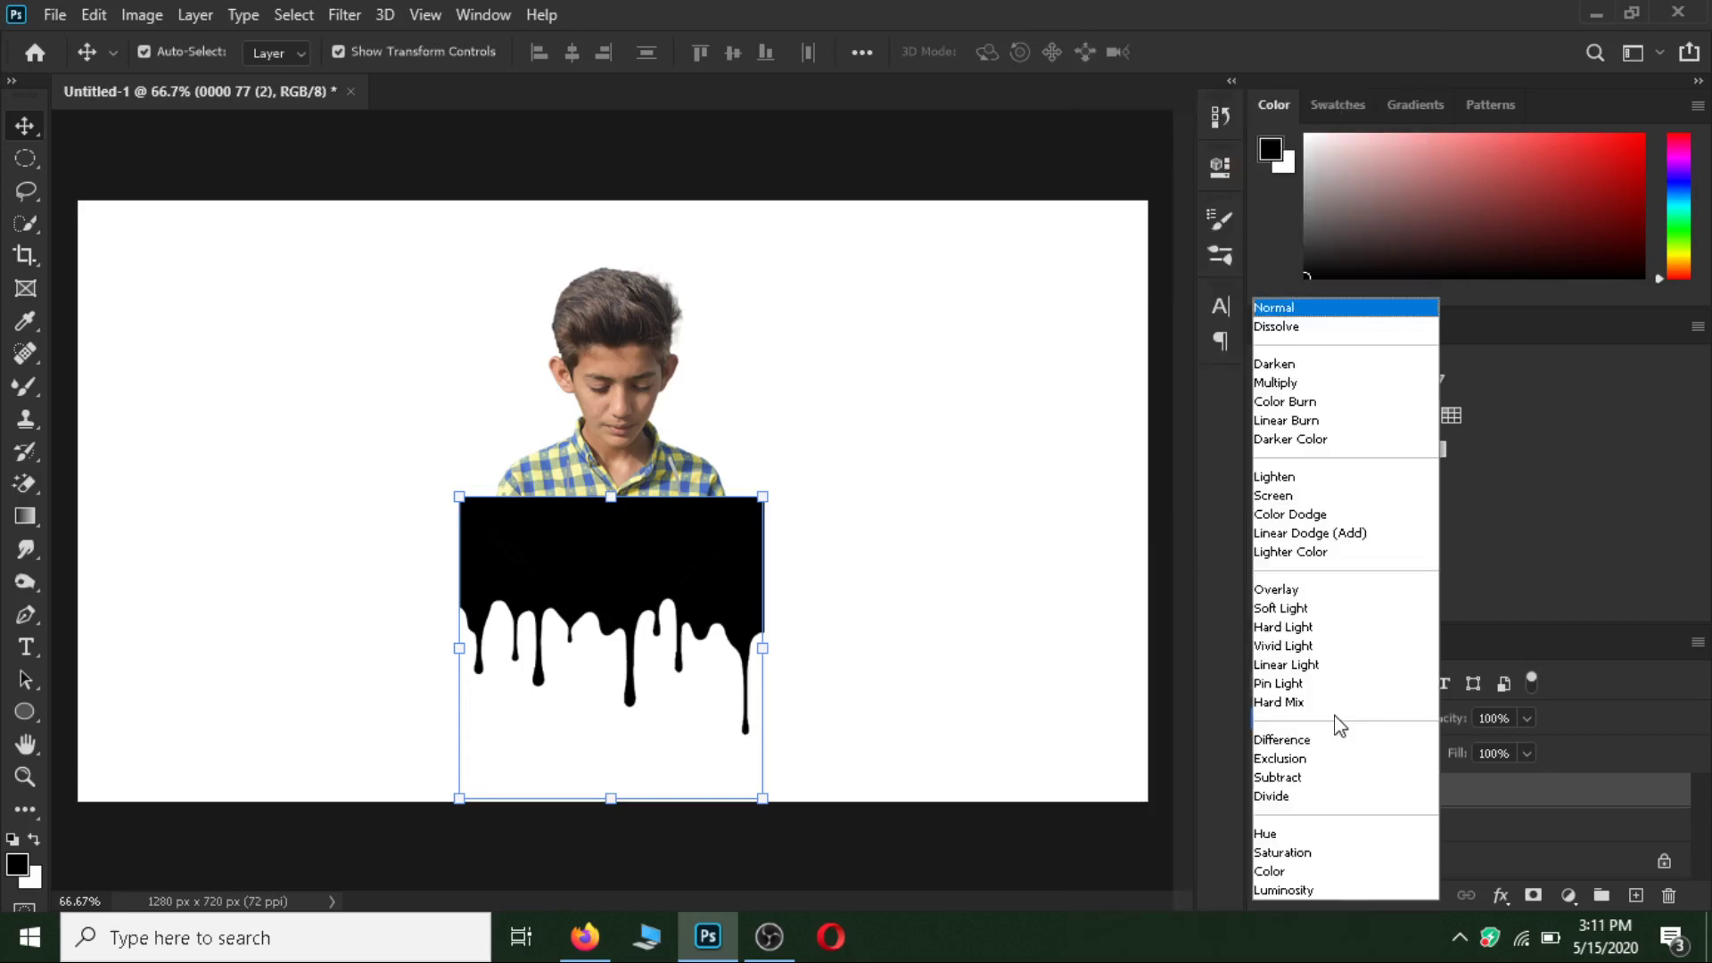
click(1273, 496)
drag(649, 745, 641, 695)
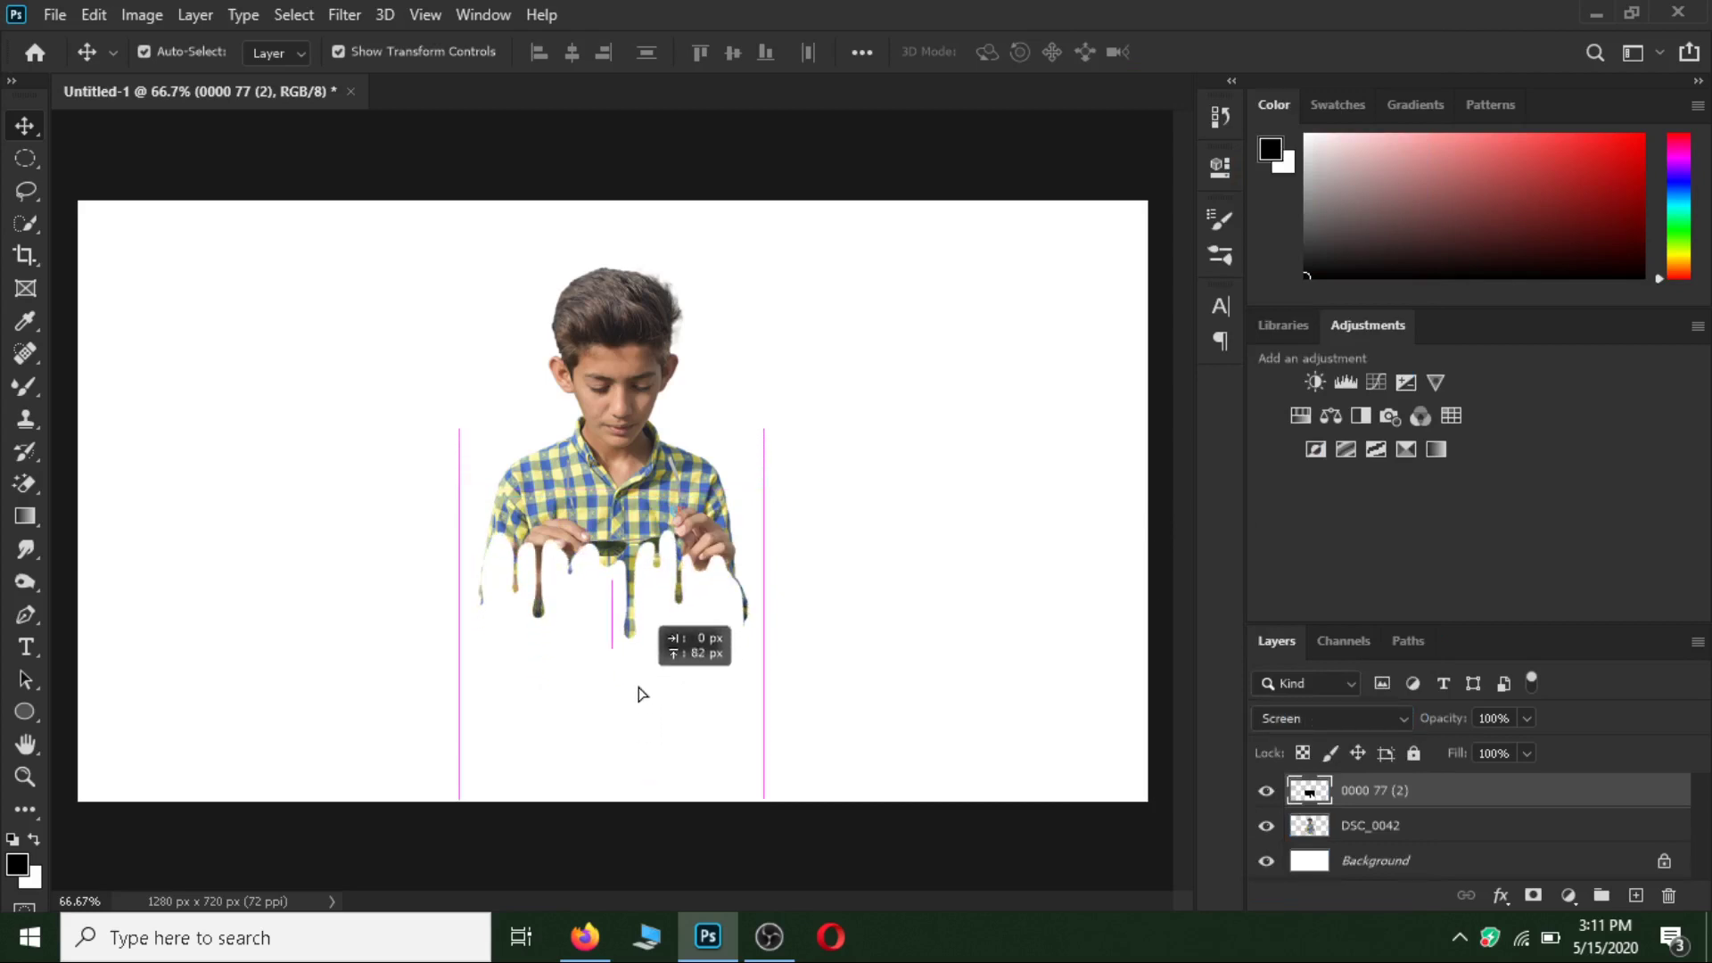
mouse_move(641, 695)
mouse_down()
mouse_move(657, 650)
mouse_move(656, 675)
mouse_up()
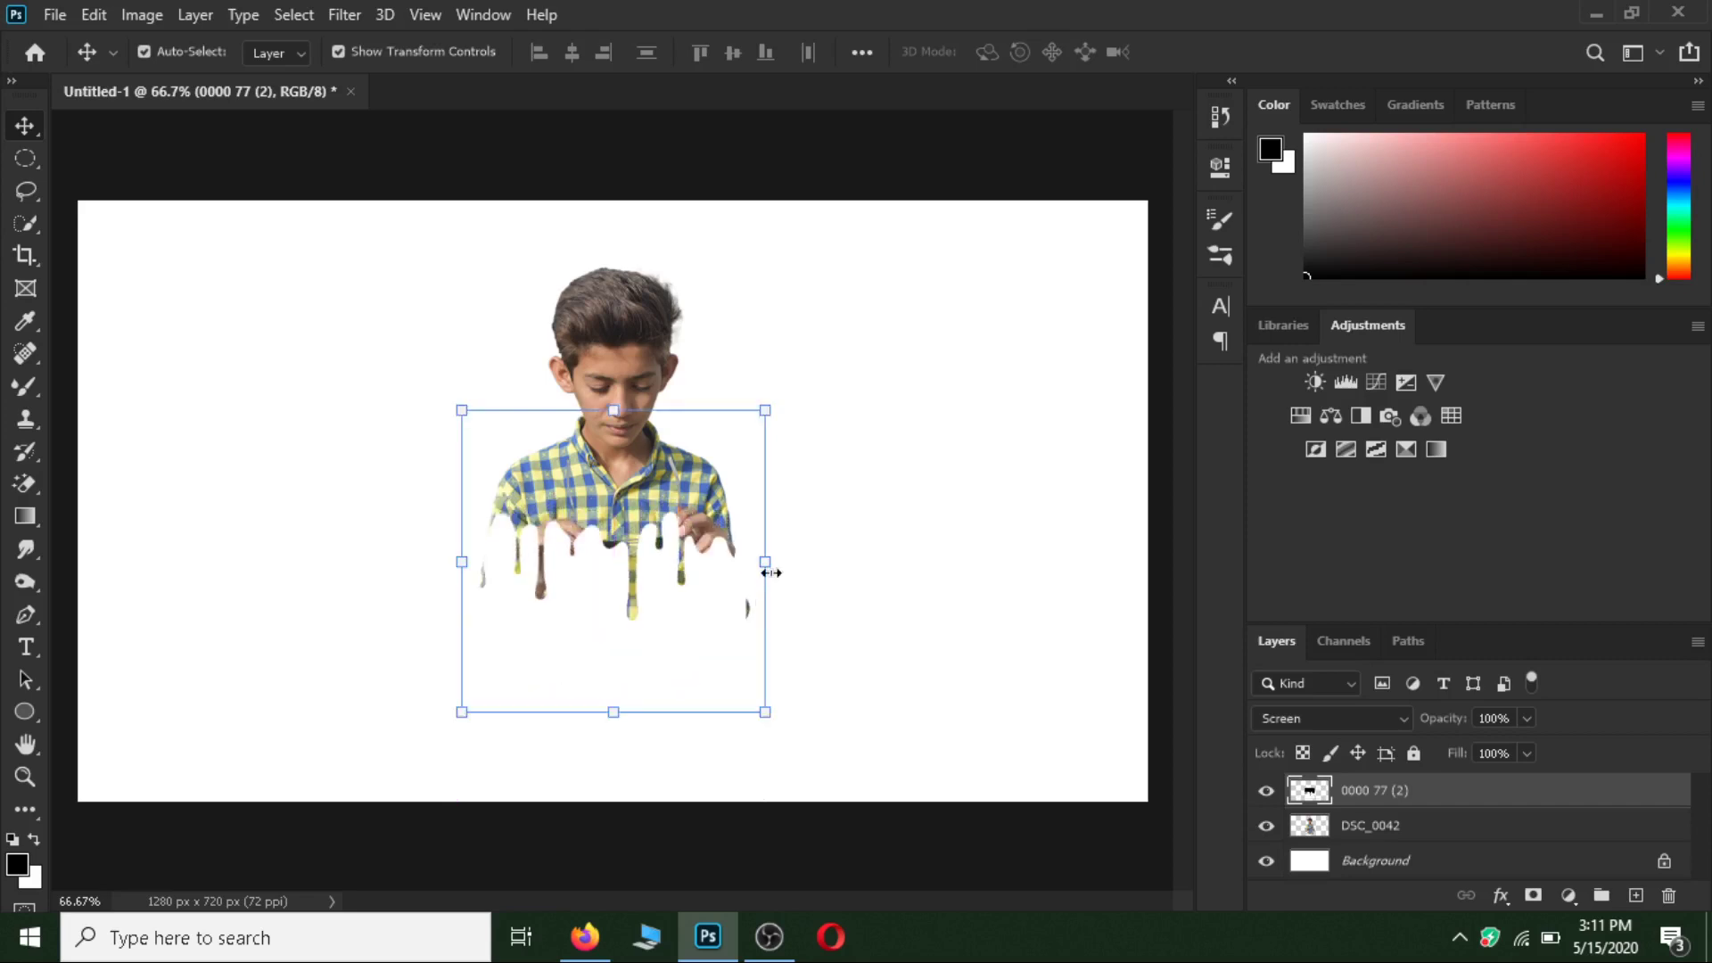
- Enlarge the drip layer to about 103.72% so the drips sit under the shirt
drag(766, 566, 770, 564)
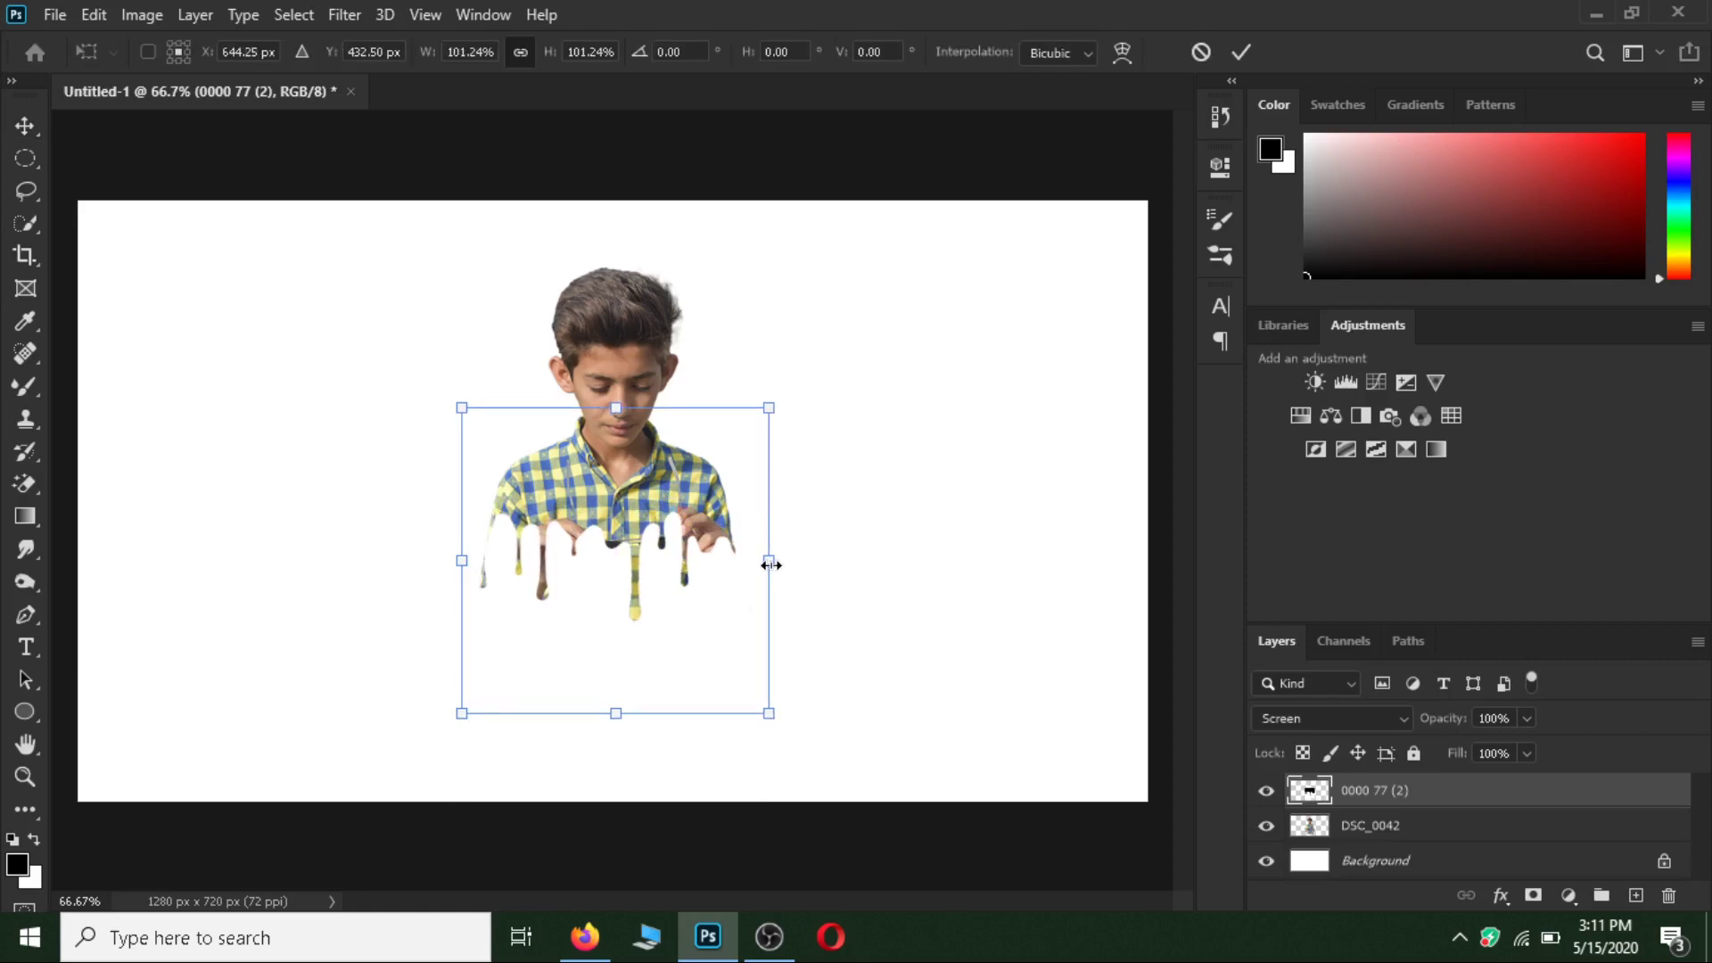
drag(465, 560, 458, 560)
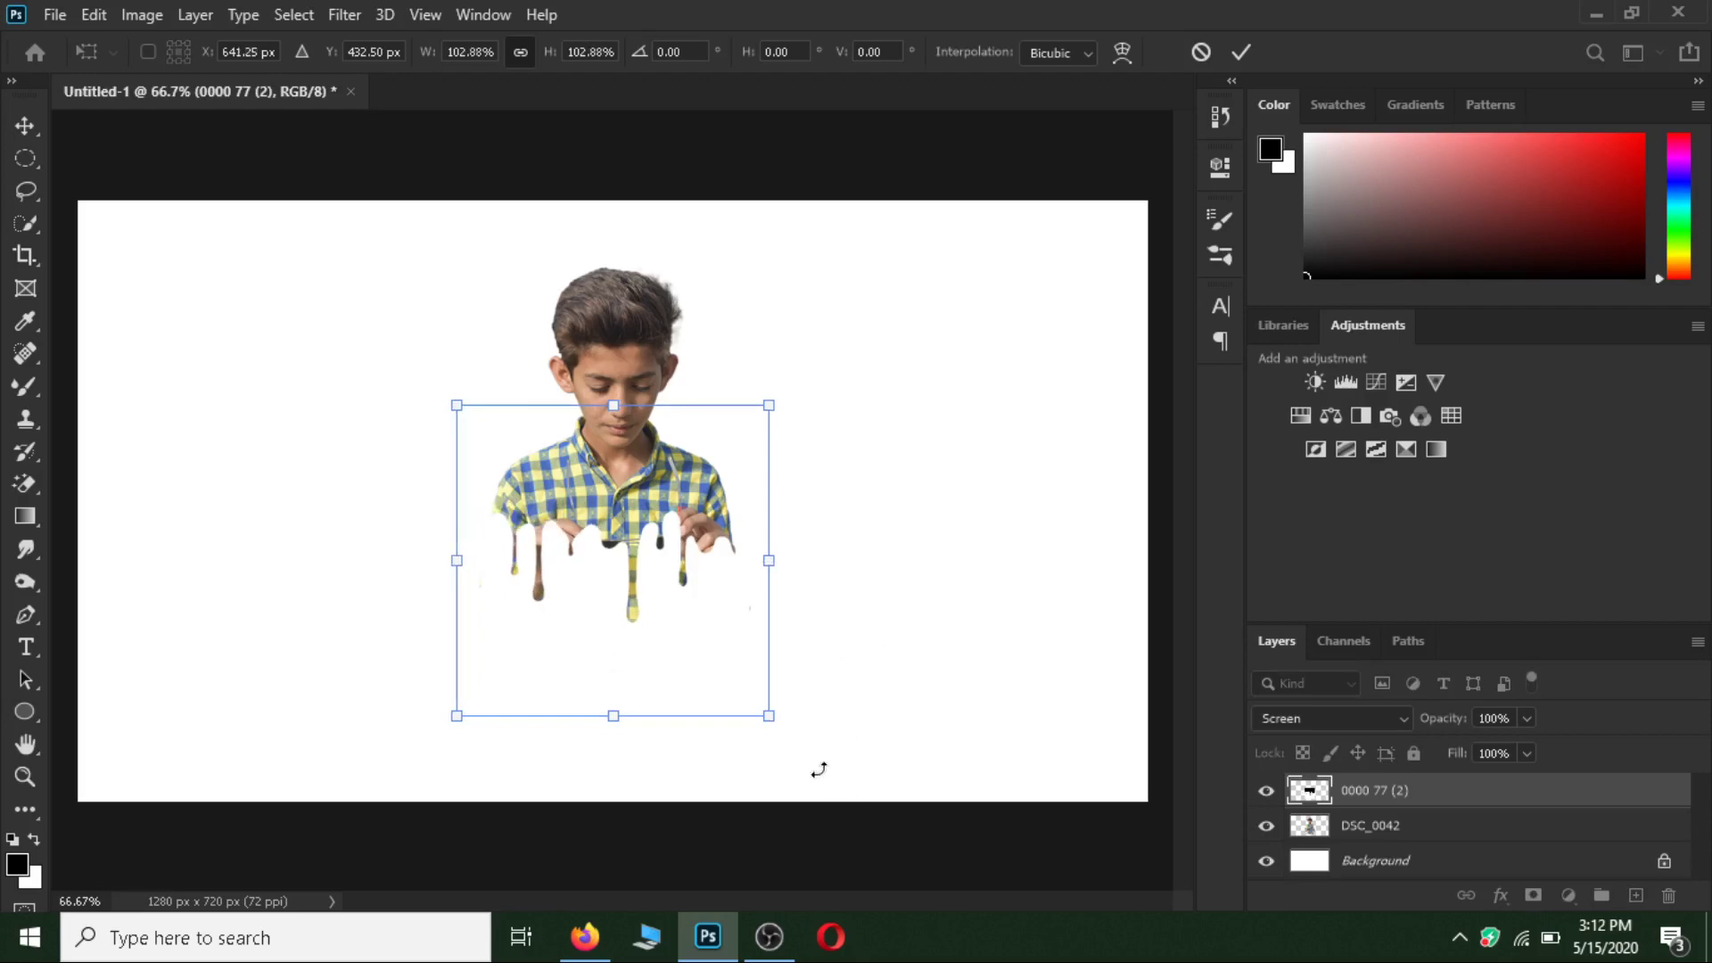
drag(457, 560, 462, 561)
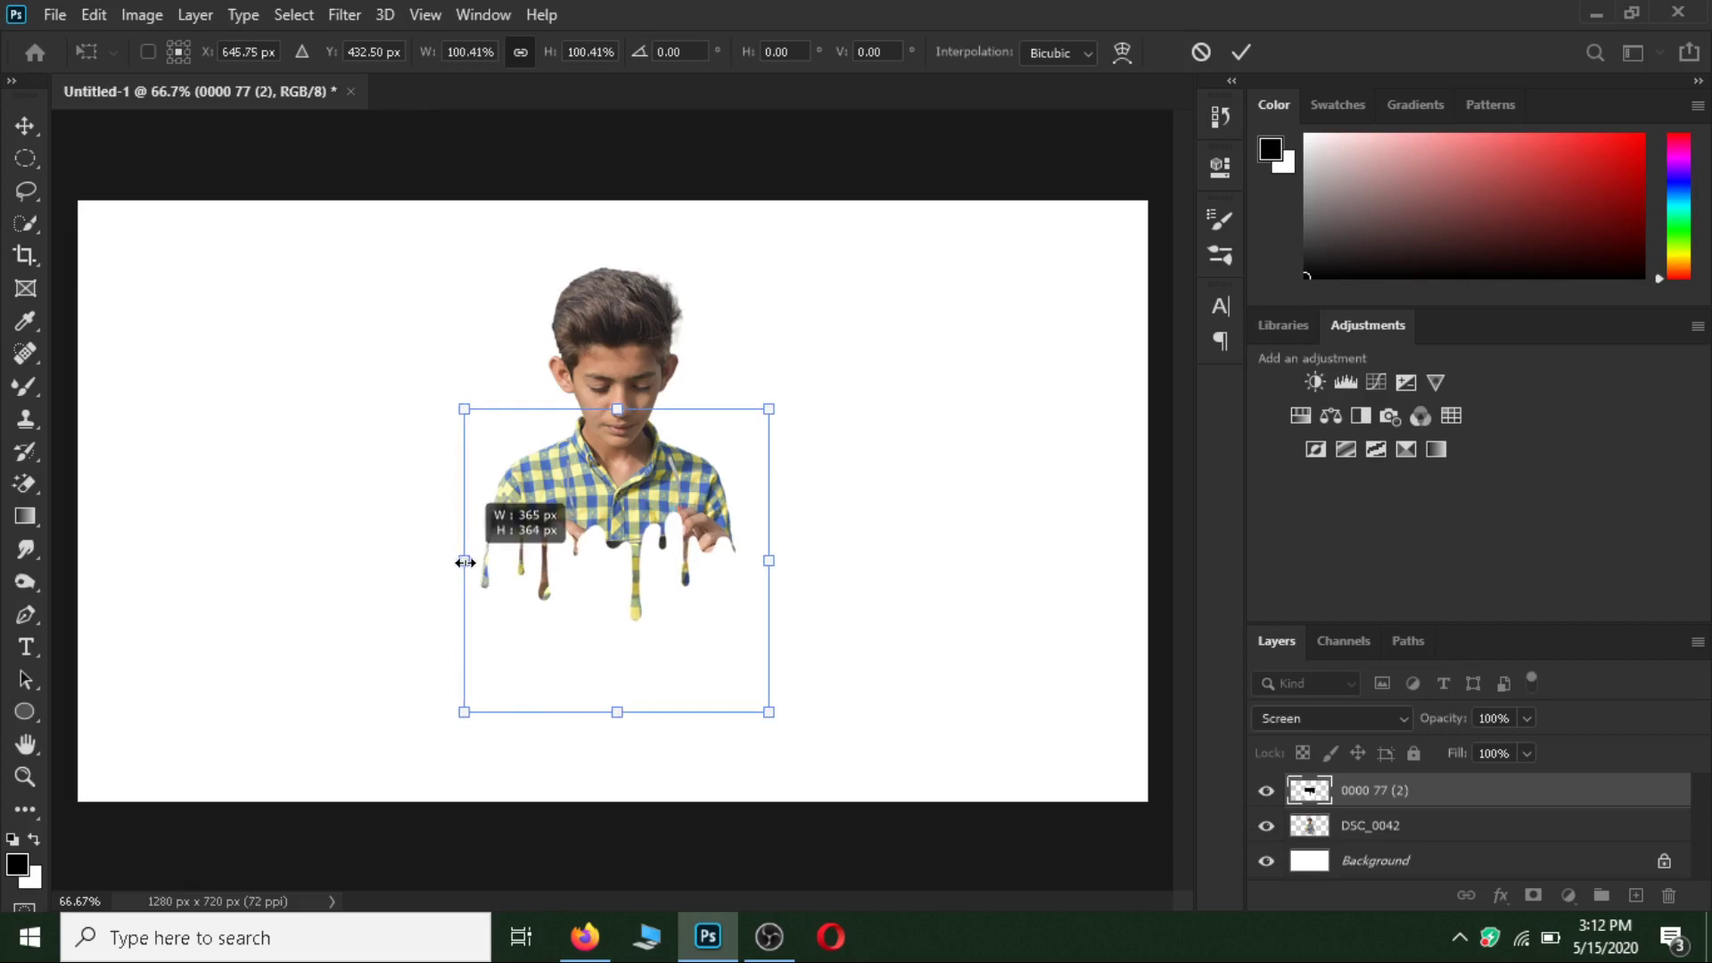
drag(771, 559, 768, 561)
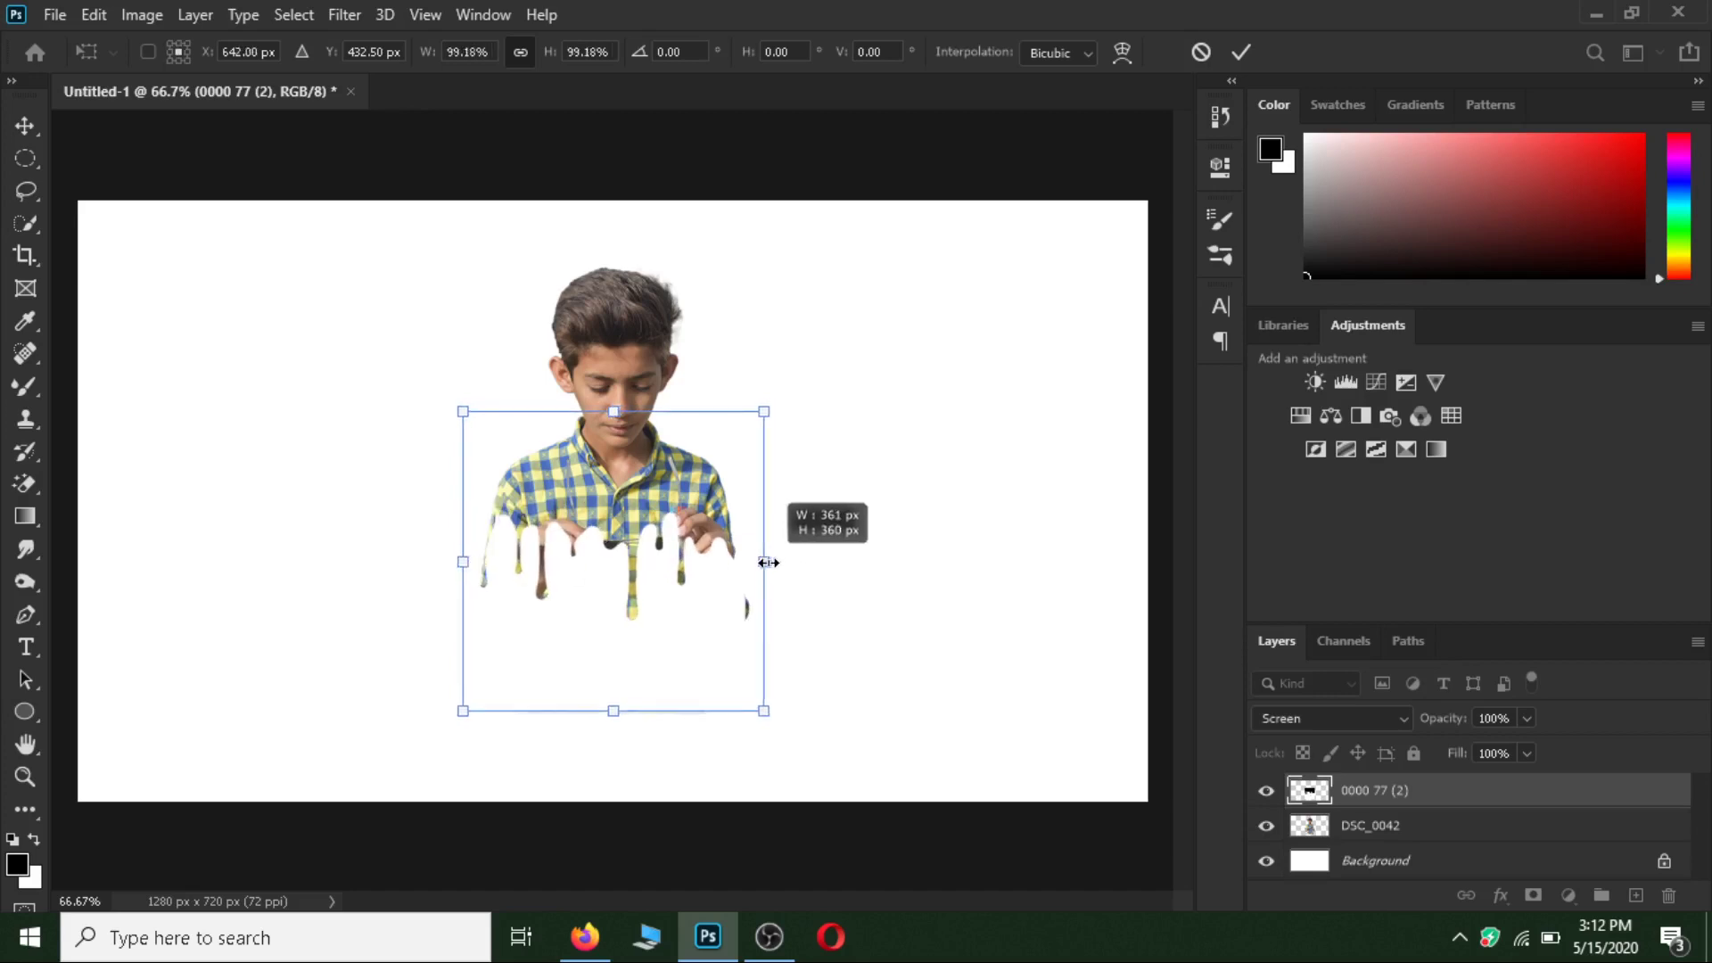
drag(612, 718, 616, 718)
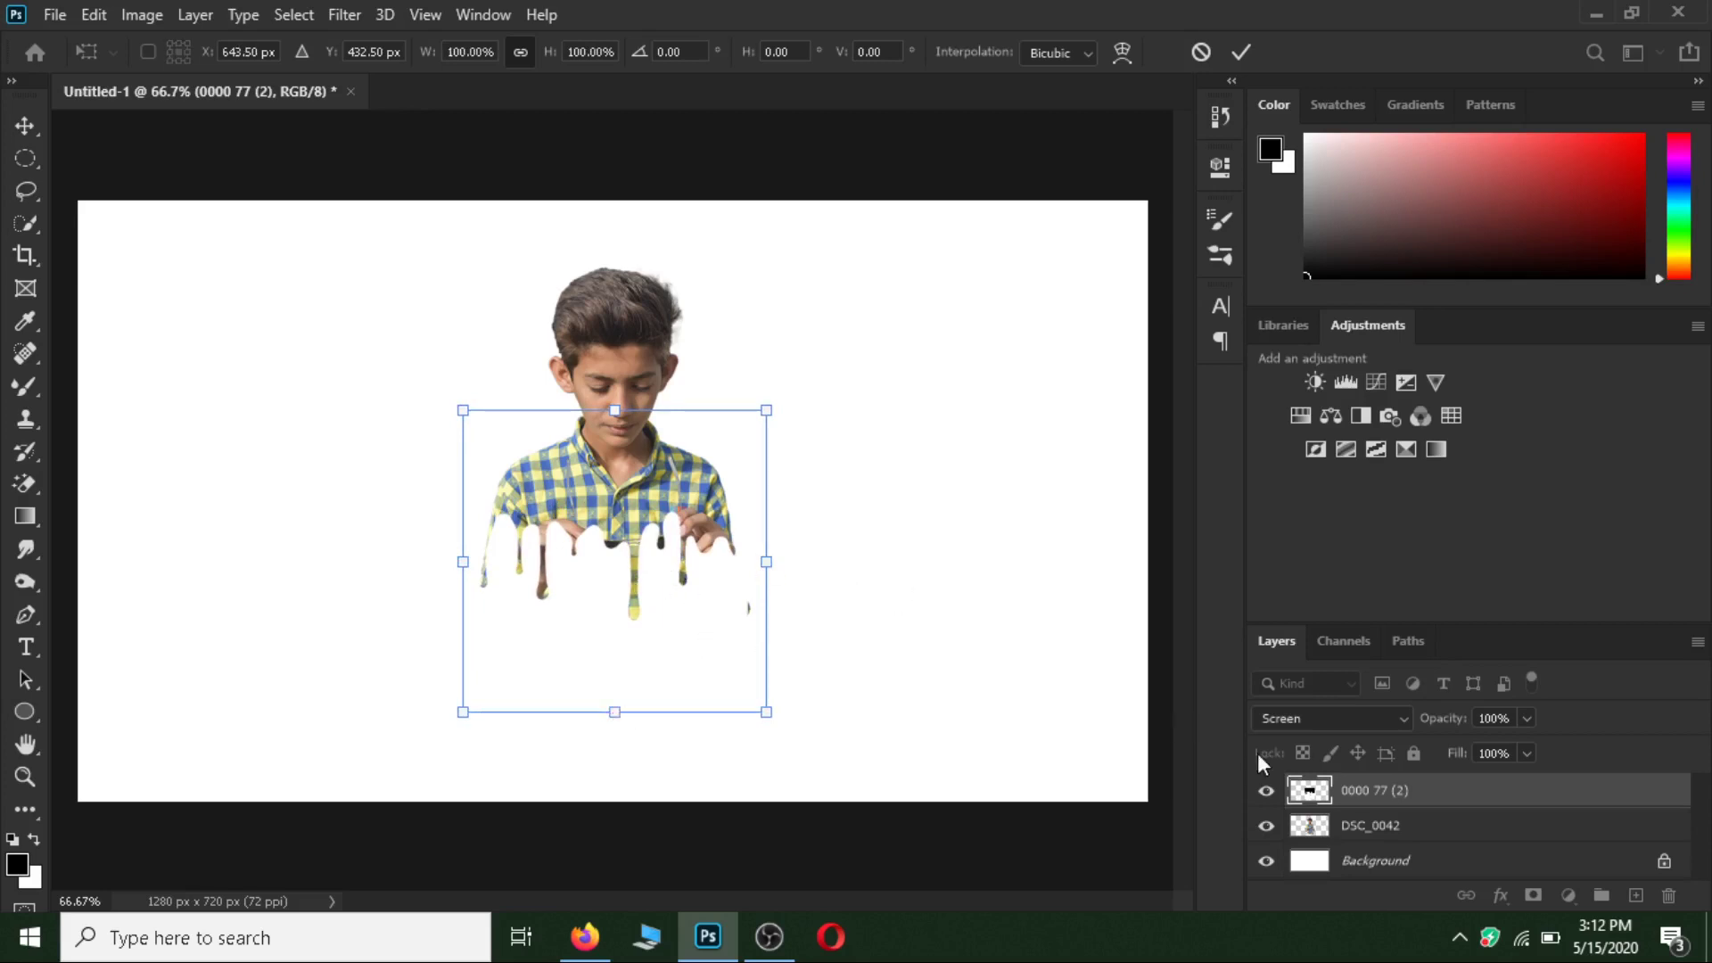
key(Return)
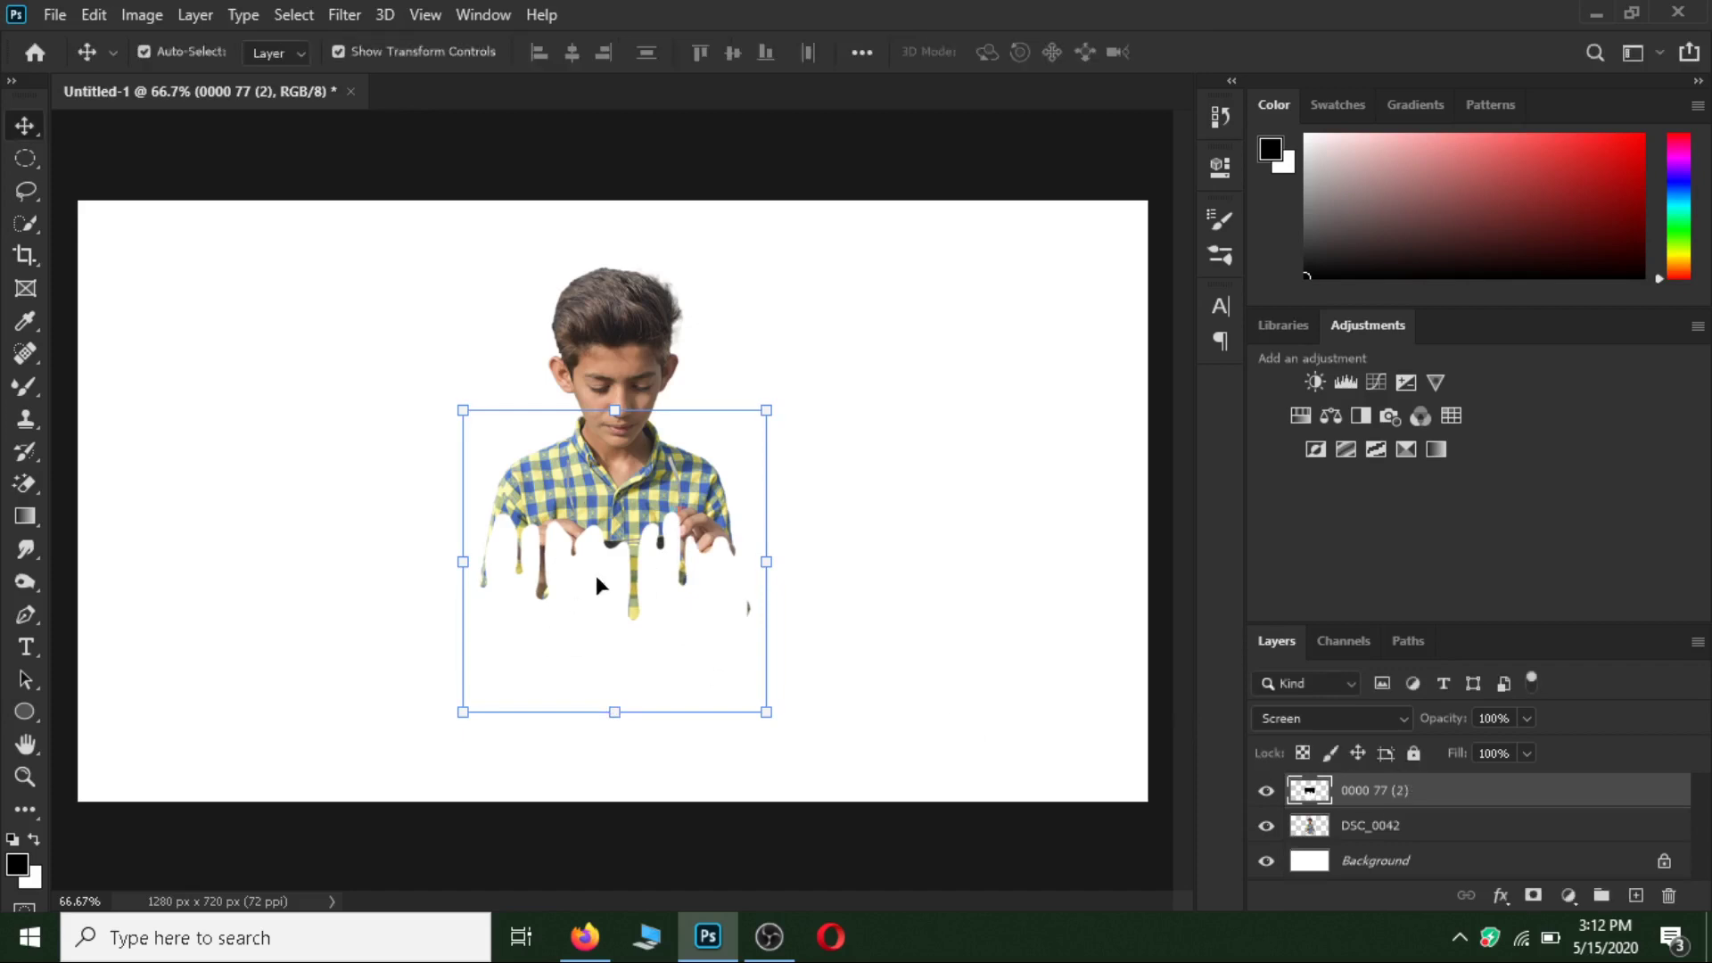
drag(614, 715, 616, 724)
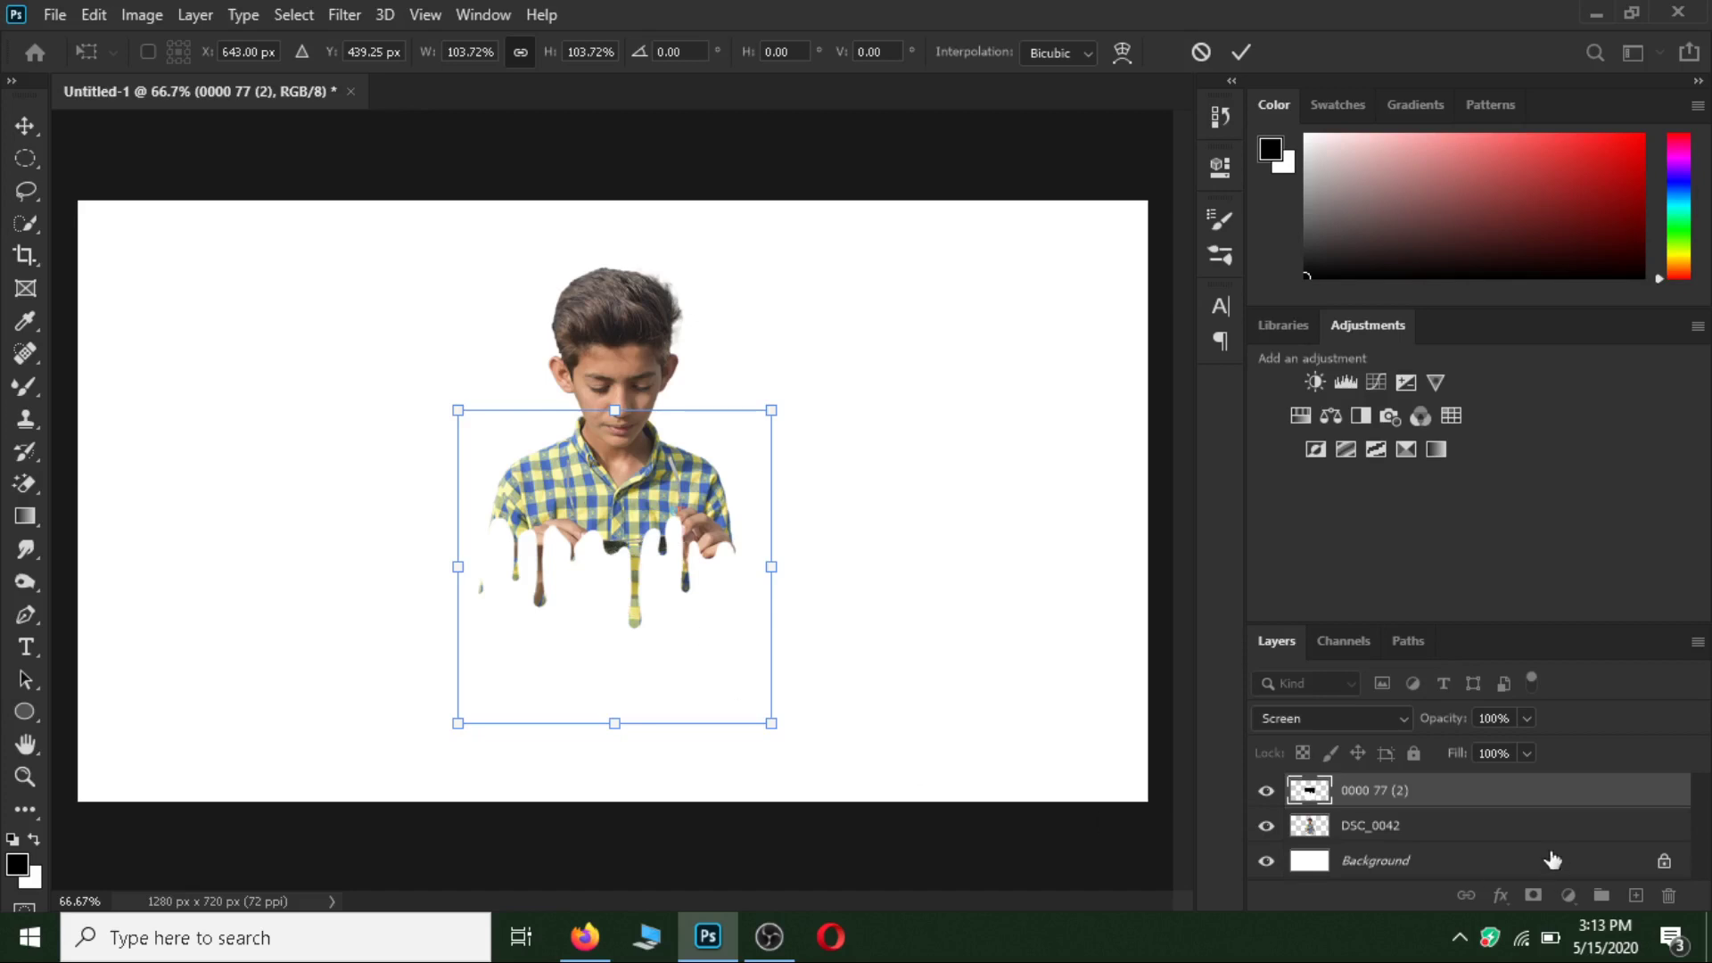
click(1482, 797)
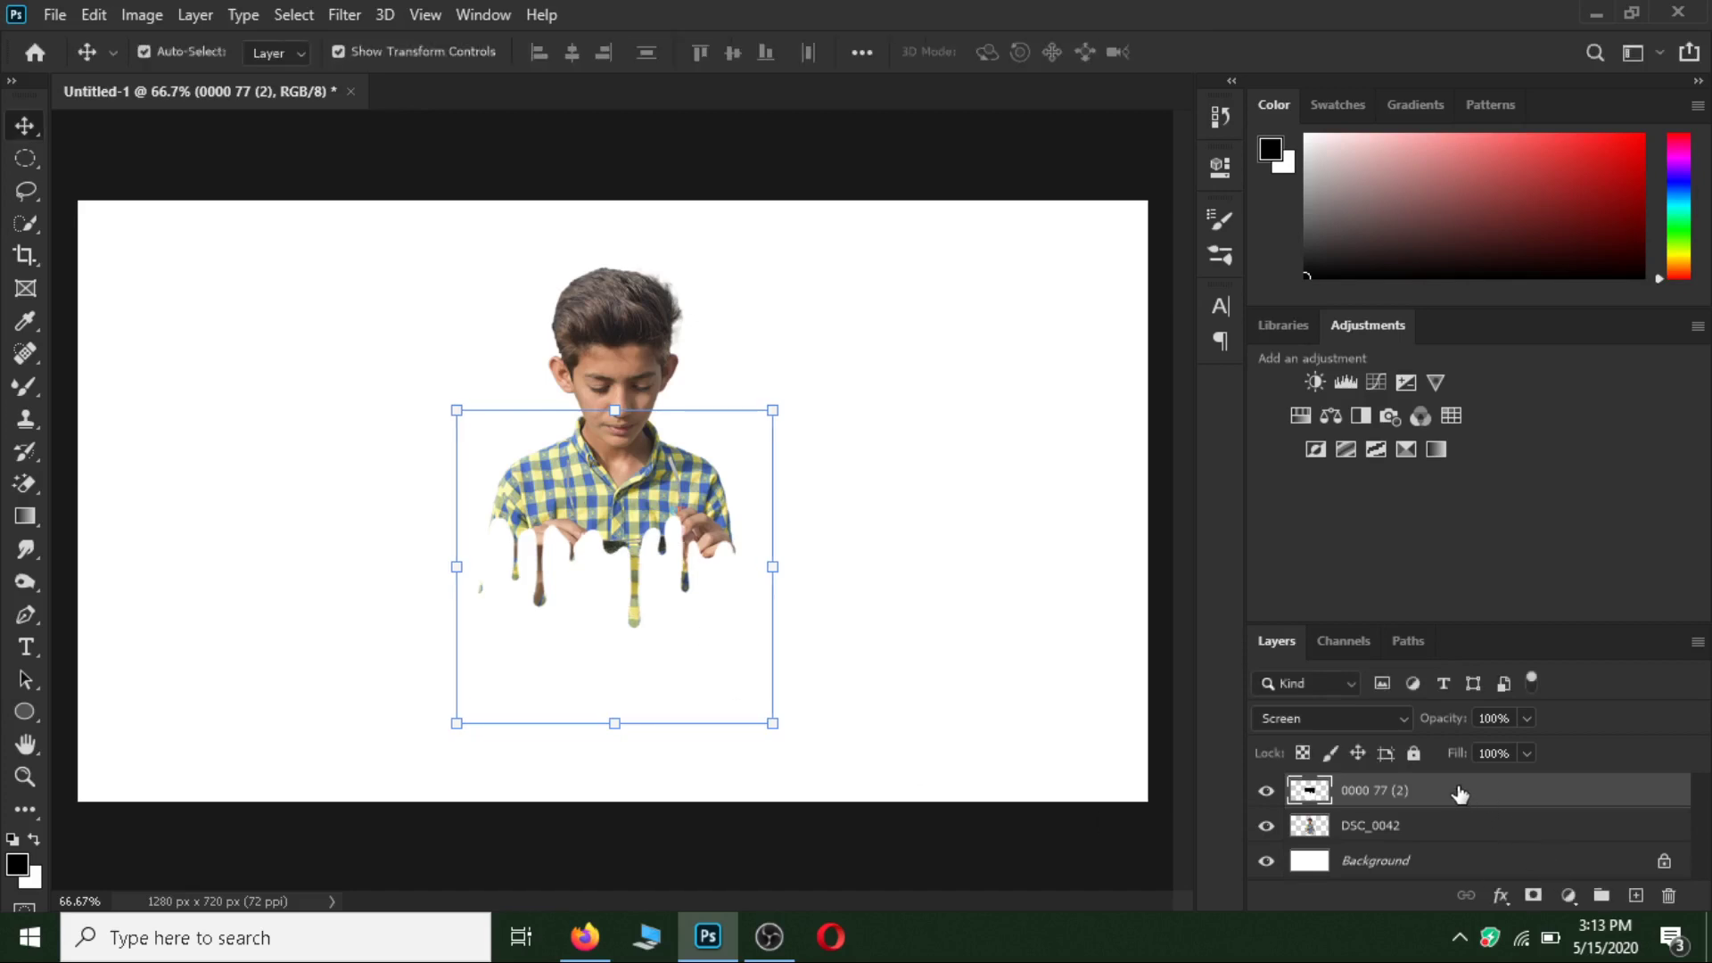
right_click(1458, 793)
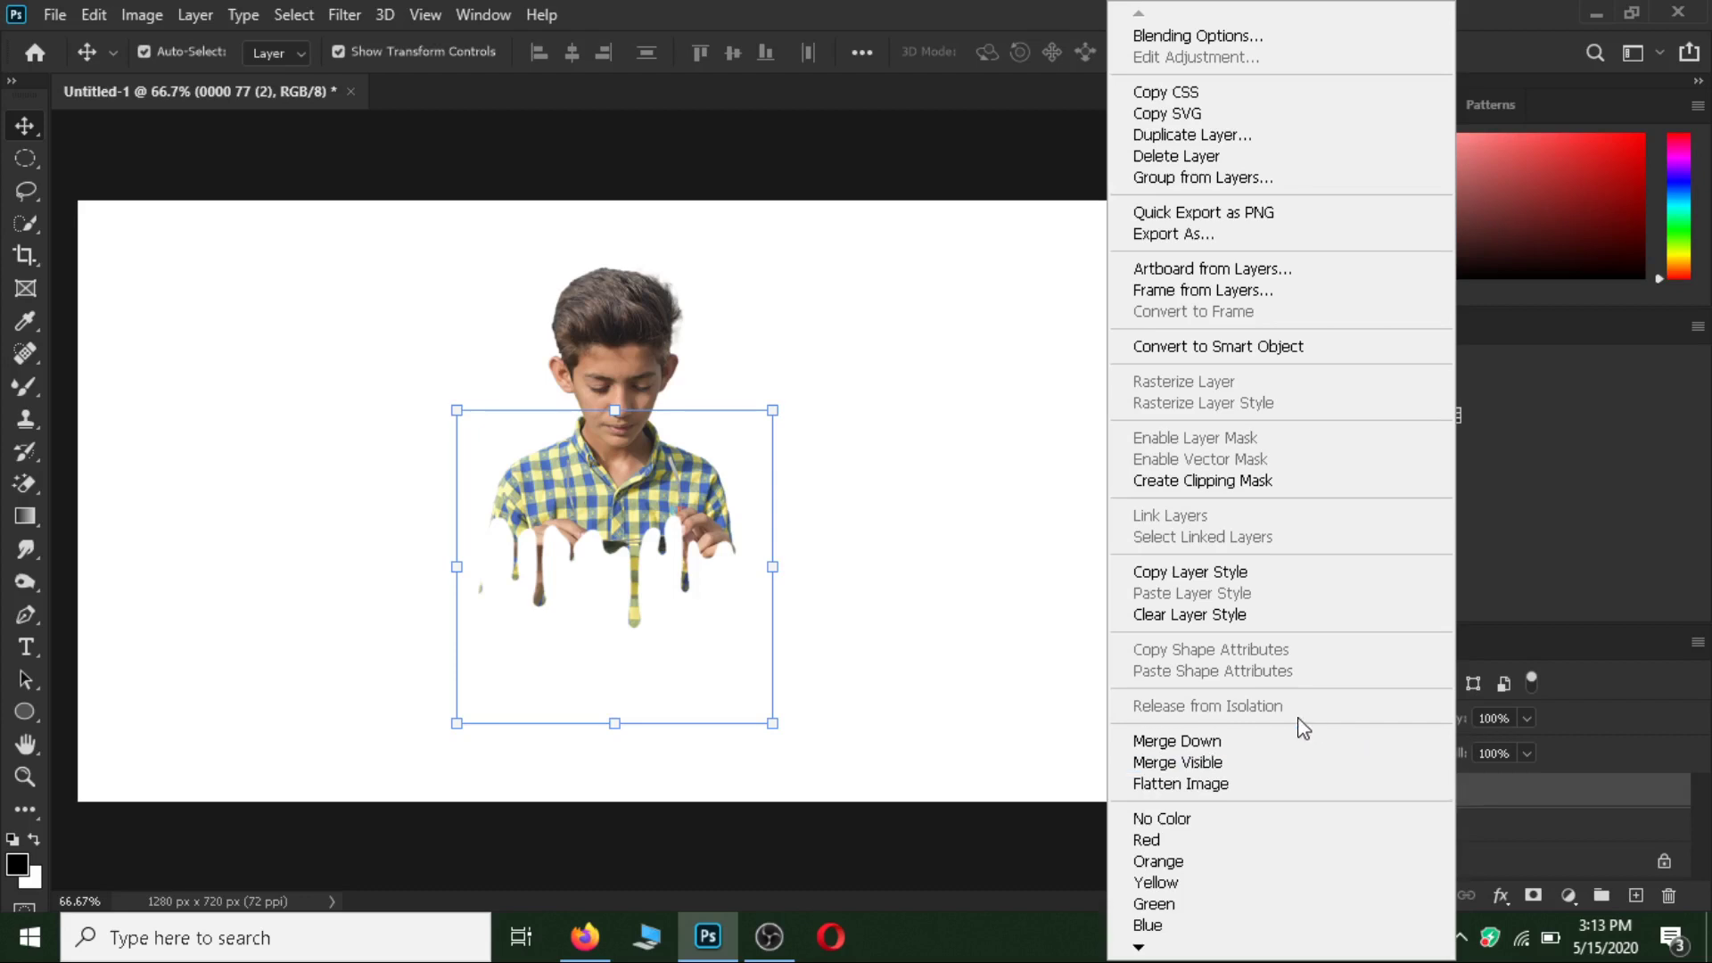
- Merge the drips down into the boy and place the birds_PNG99 image
click(1240, 745)
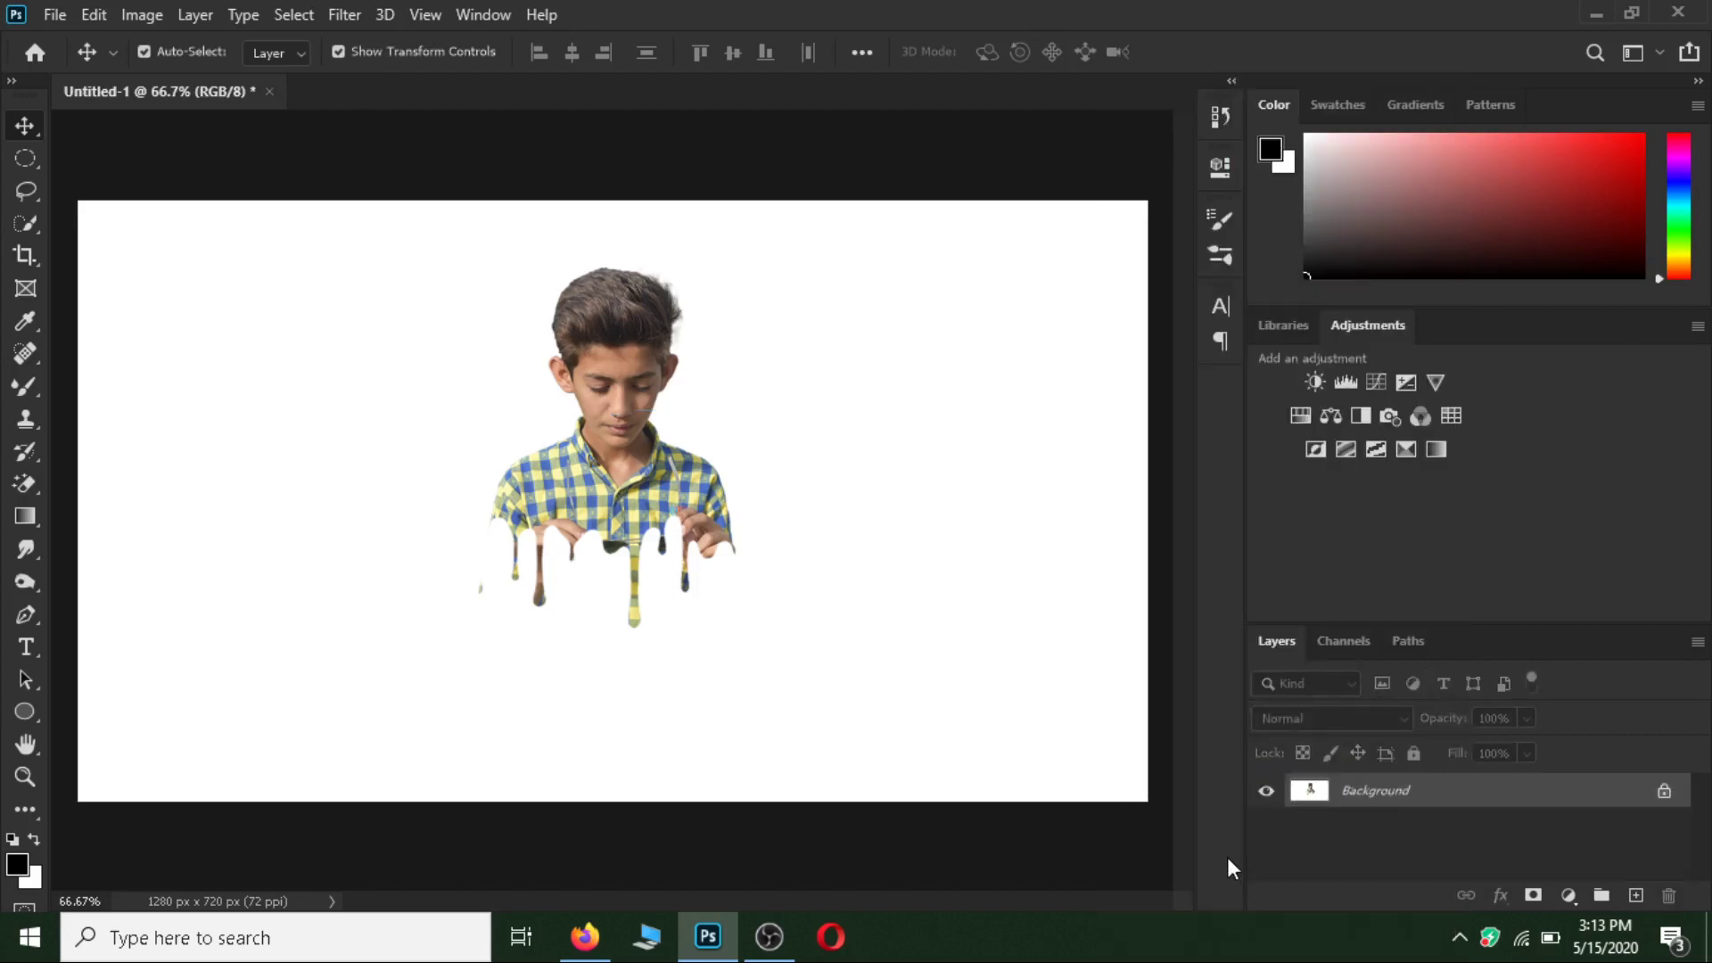
click(54, 14)
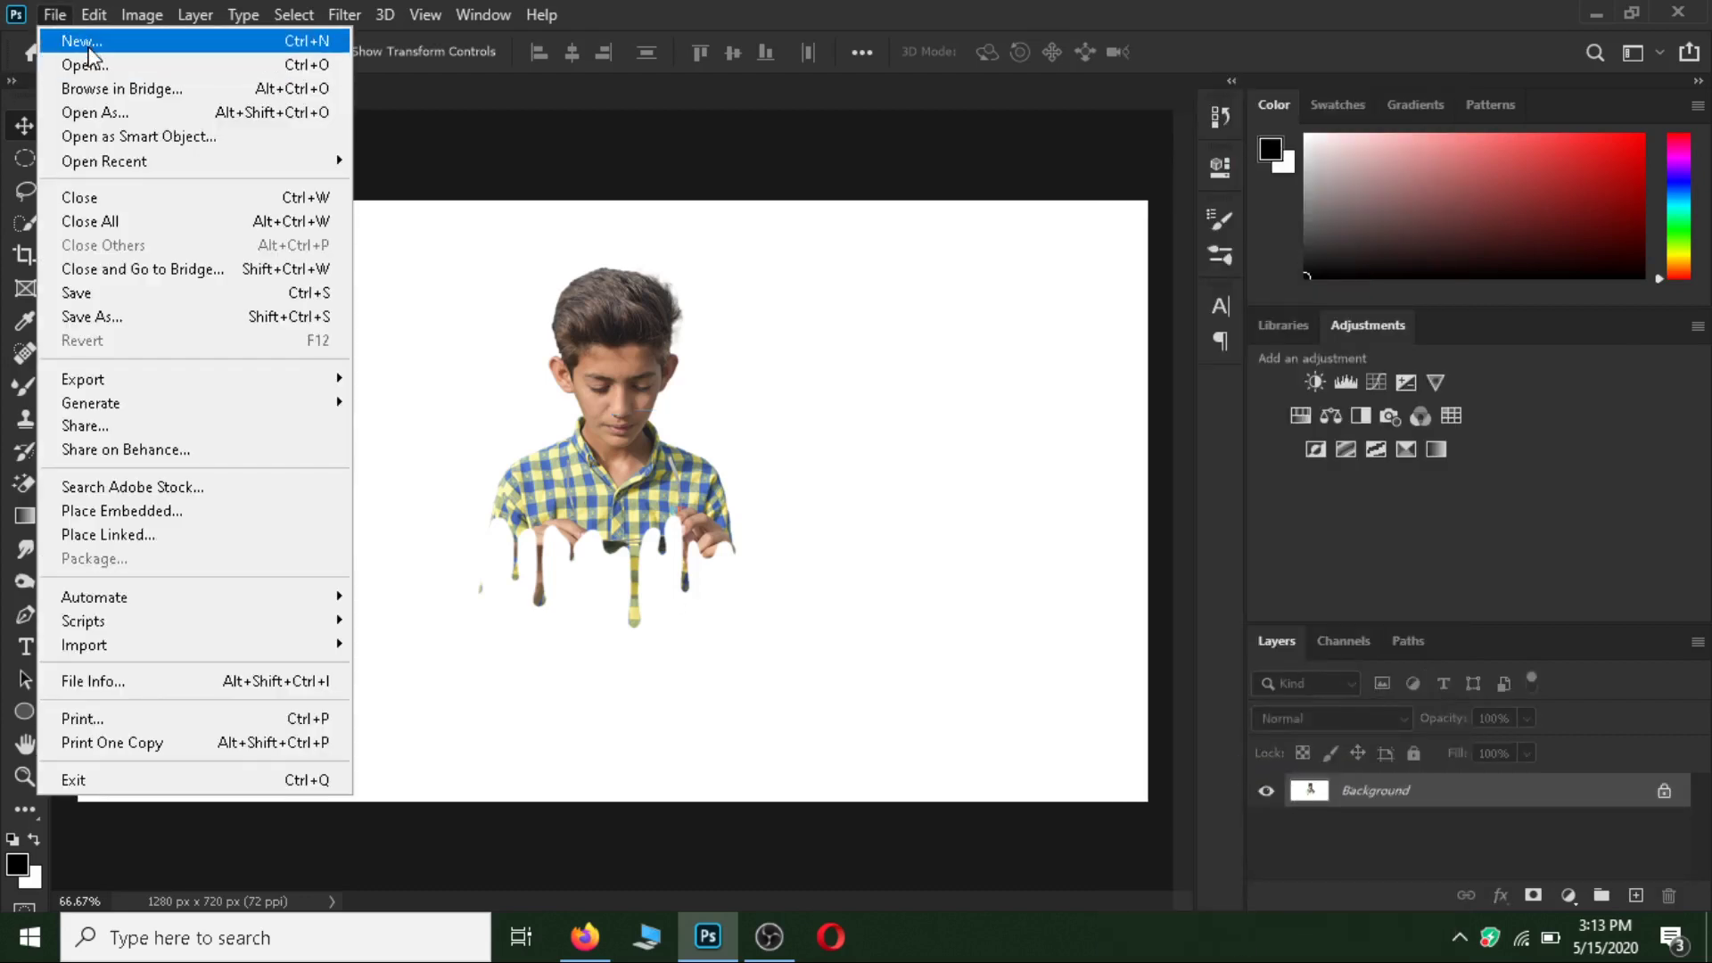
click(105, 535)
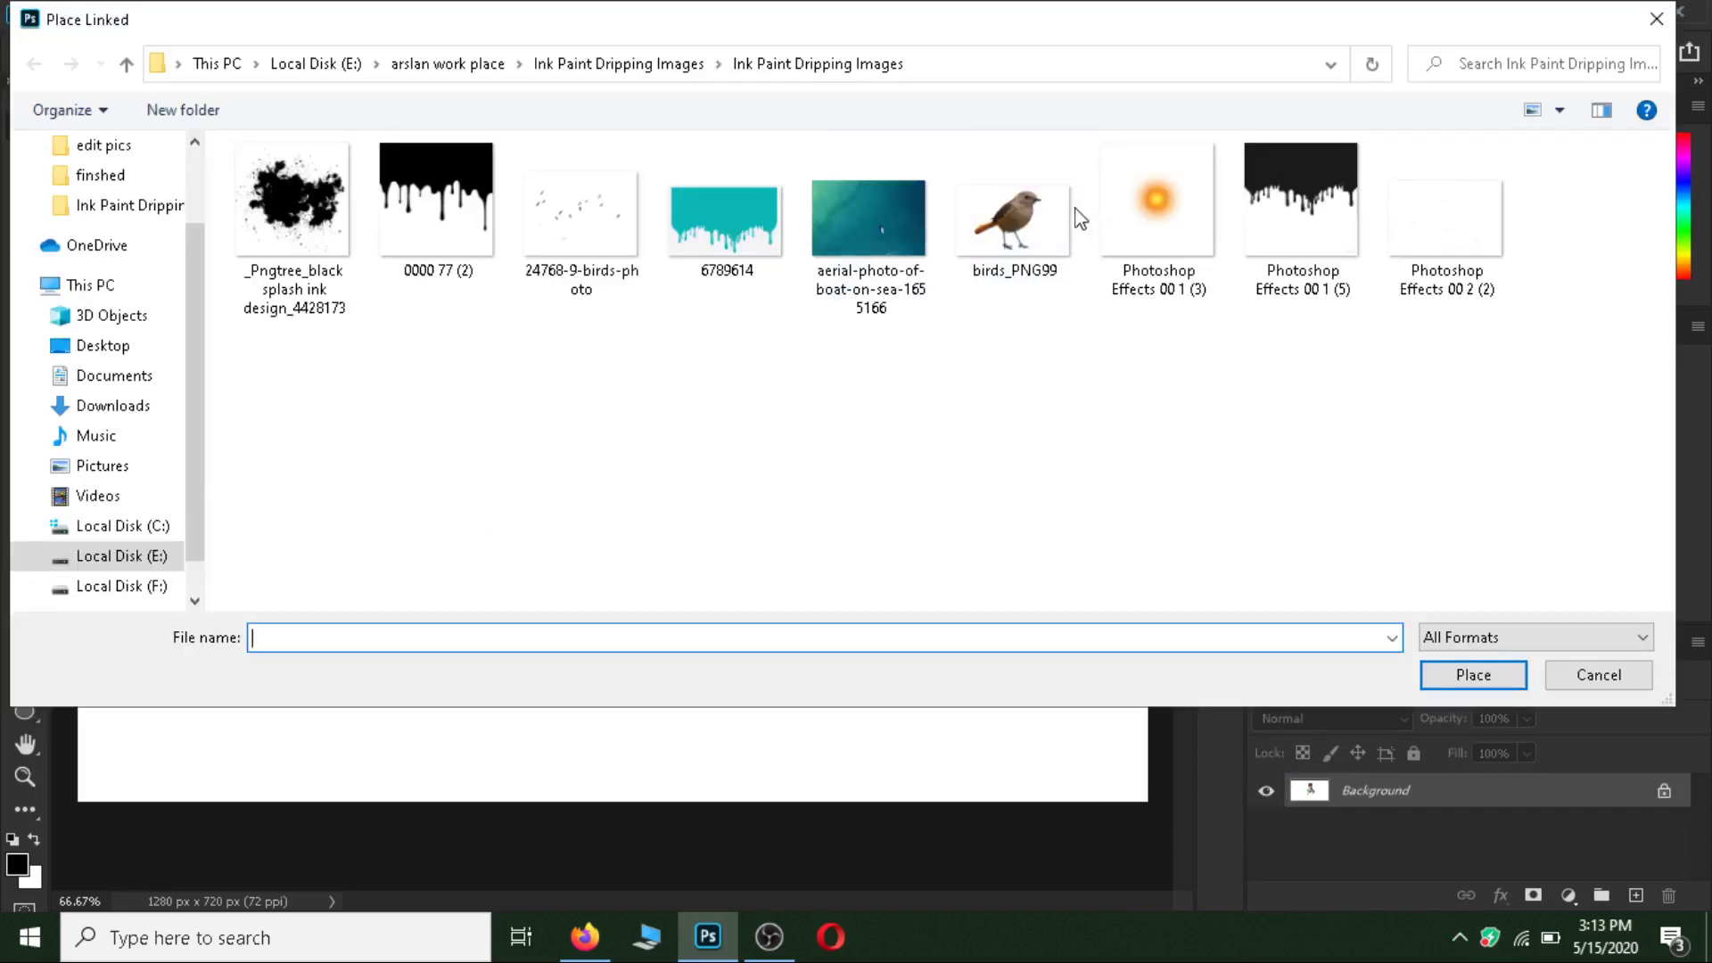
click(1027, 232)
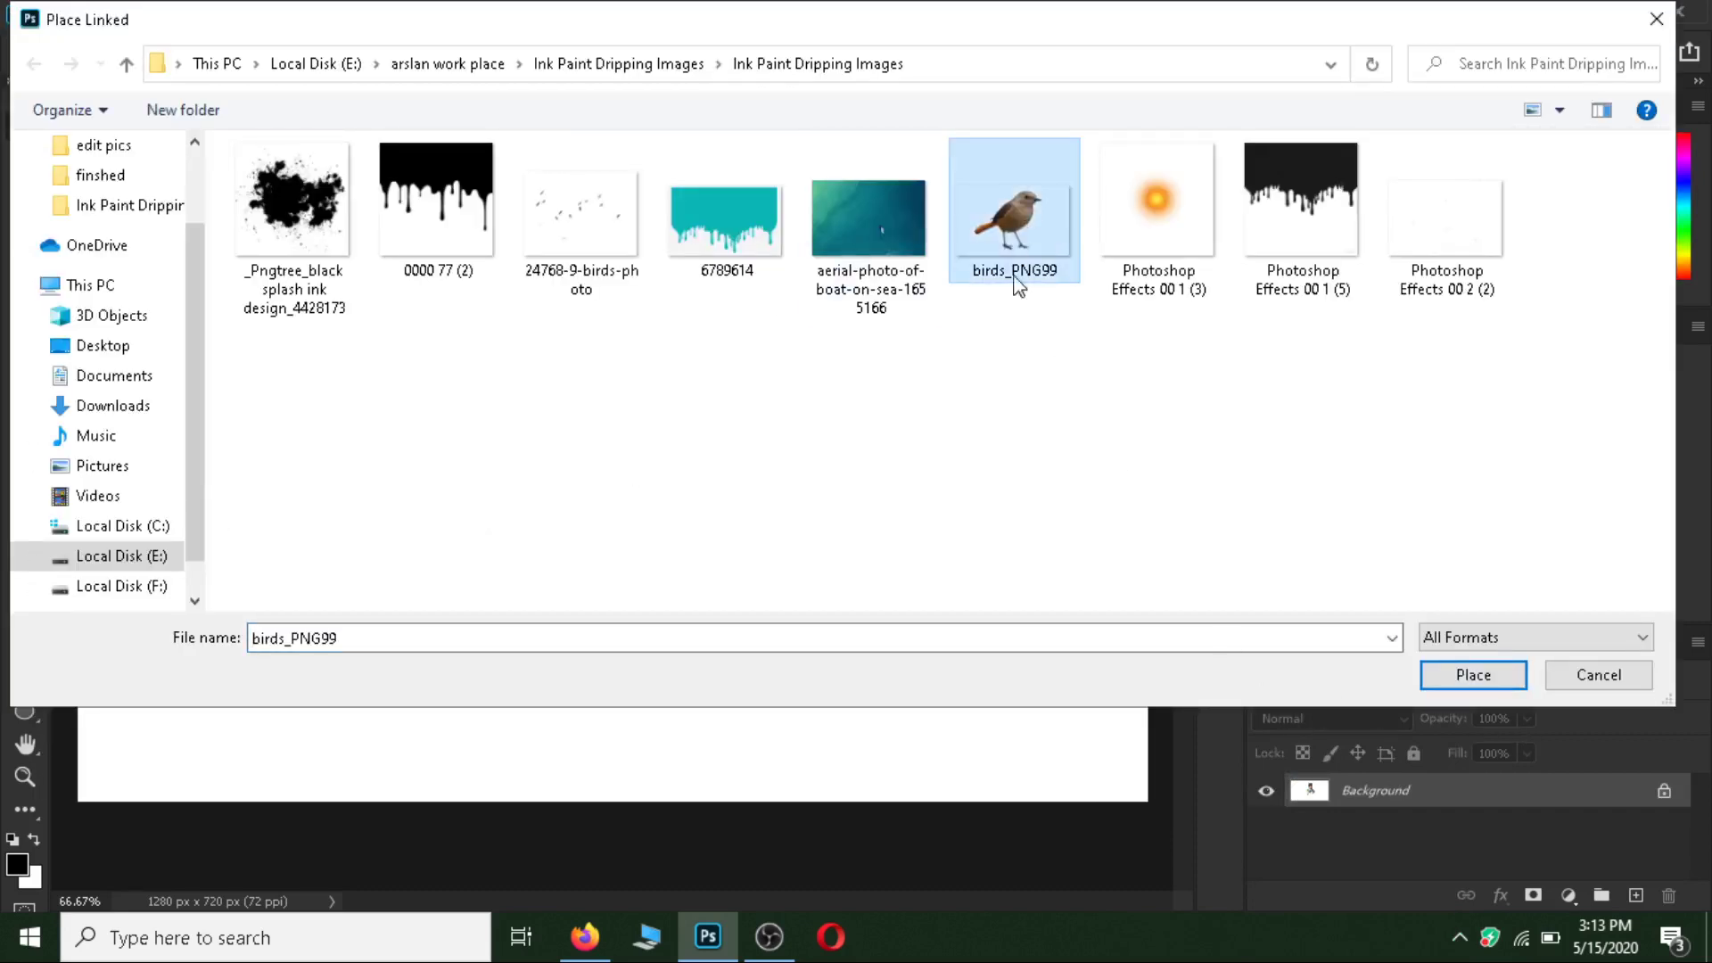
click(1473, 675)
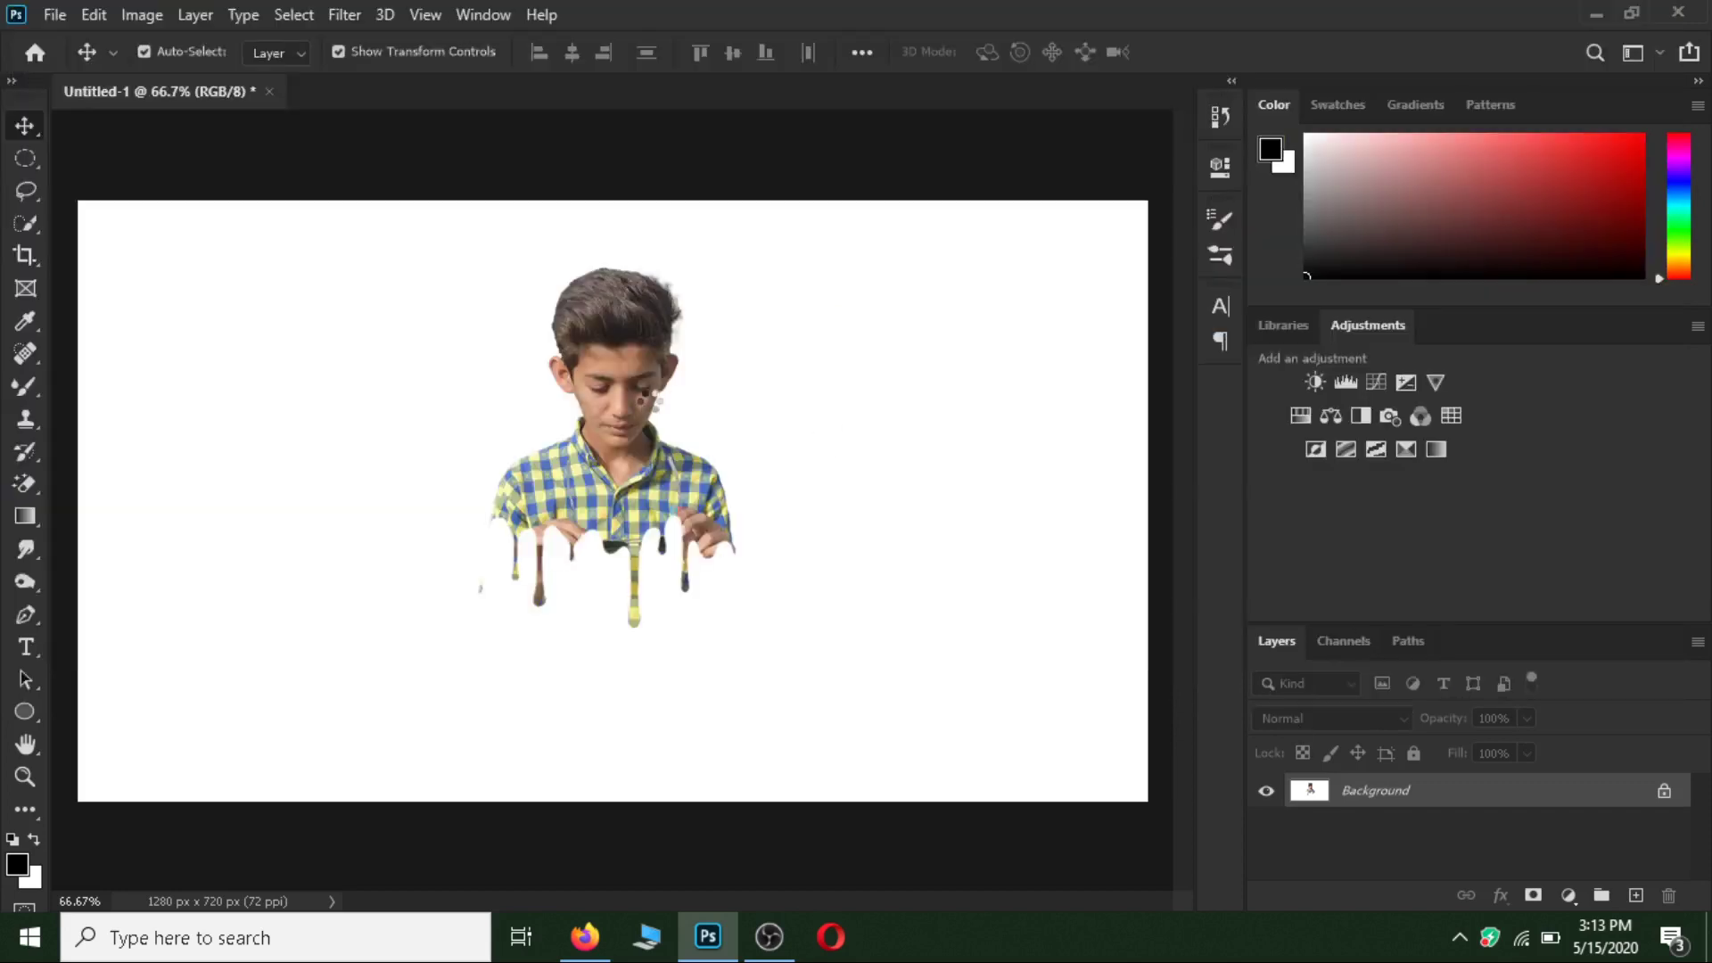
- Shrink the bird, tilt it about 25°, perch it on the boy's shoulder, and merge it down
mouse_move(1093, 201)
mouse_down()
mouse_move(749, 335)
mouse_move(329, 678)
mouse_up()
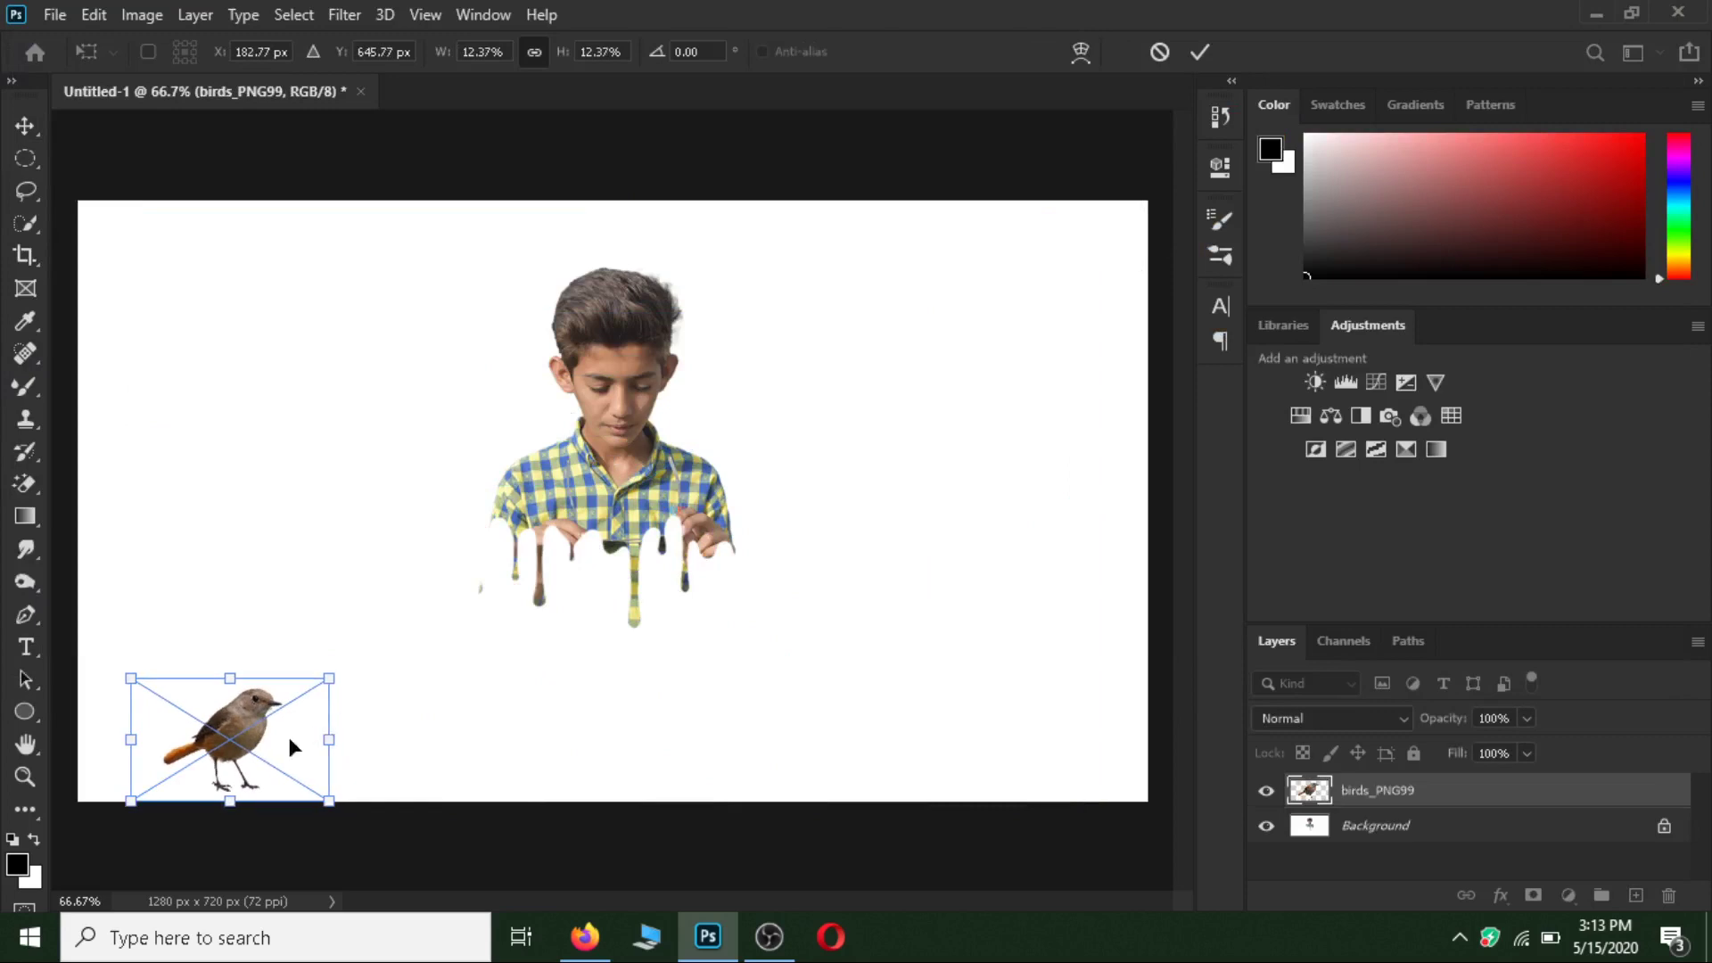
drag(236, 742, 519, 404)
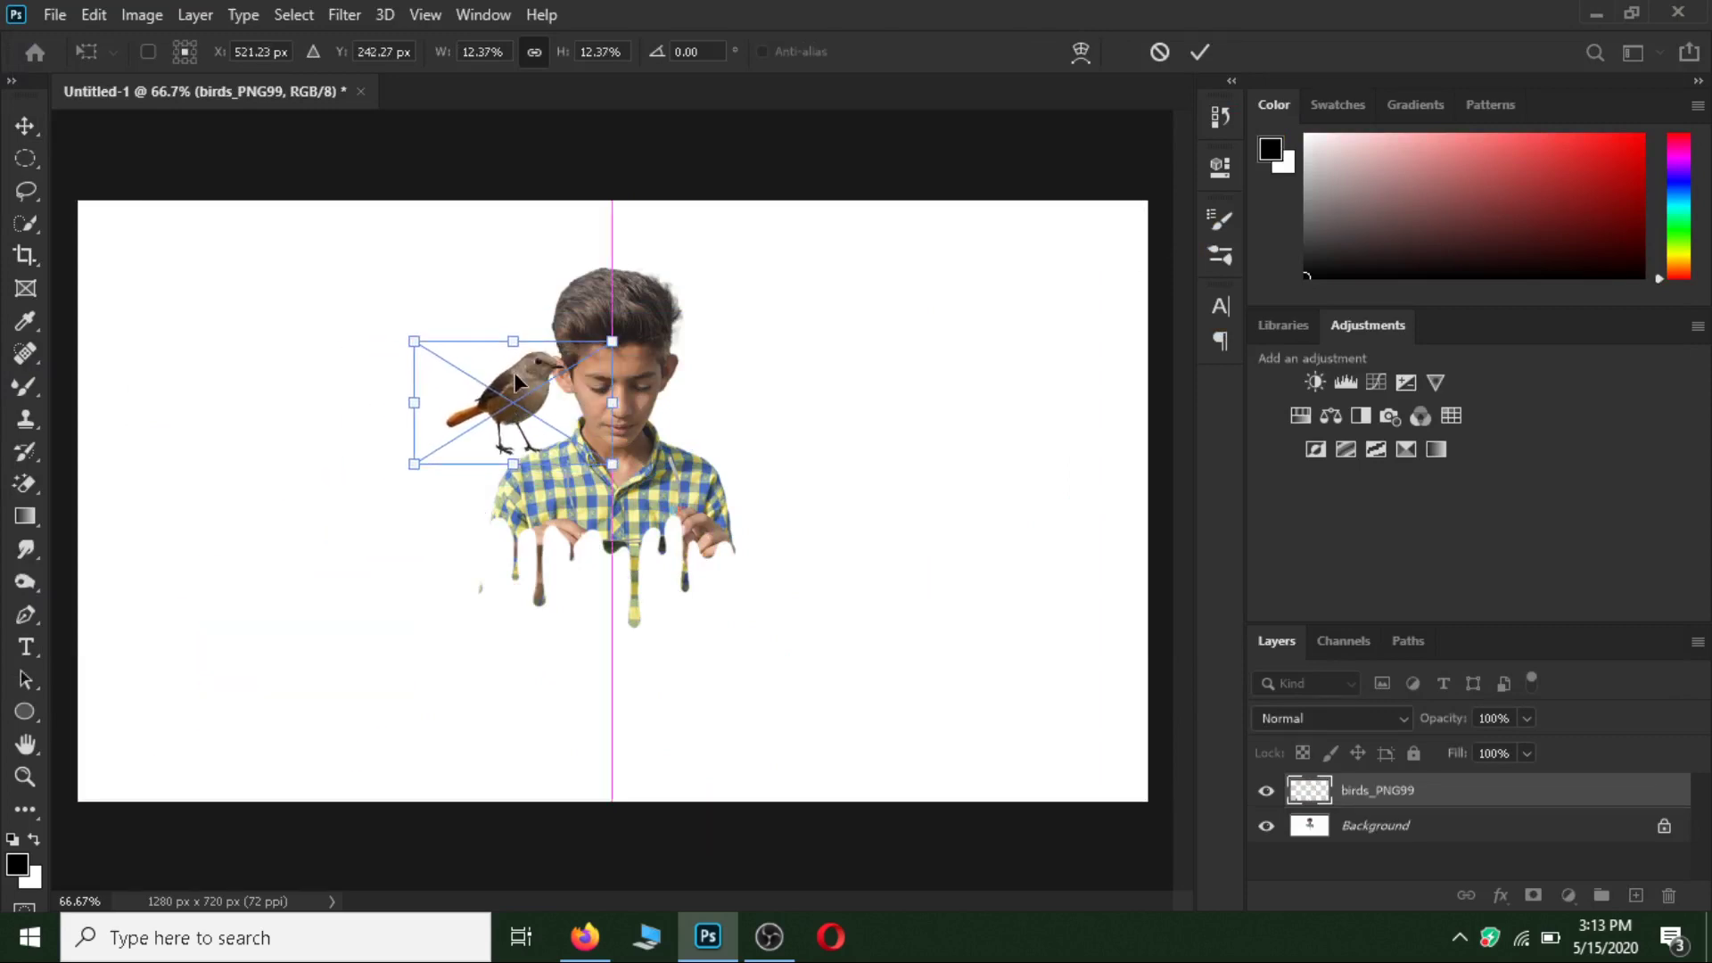
mouse_move(621, 349)
mouse_down()
mouse_move(588, 307)
mouse_move(517, 414)
mouse_move(533, 401)
mouse_move(546, 424)
mouse_up()
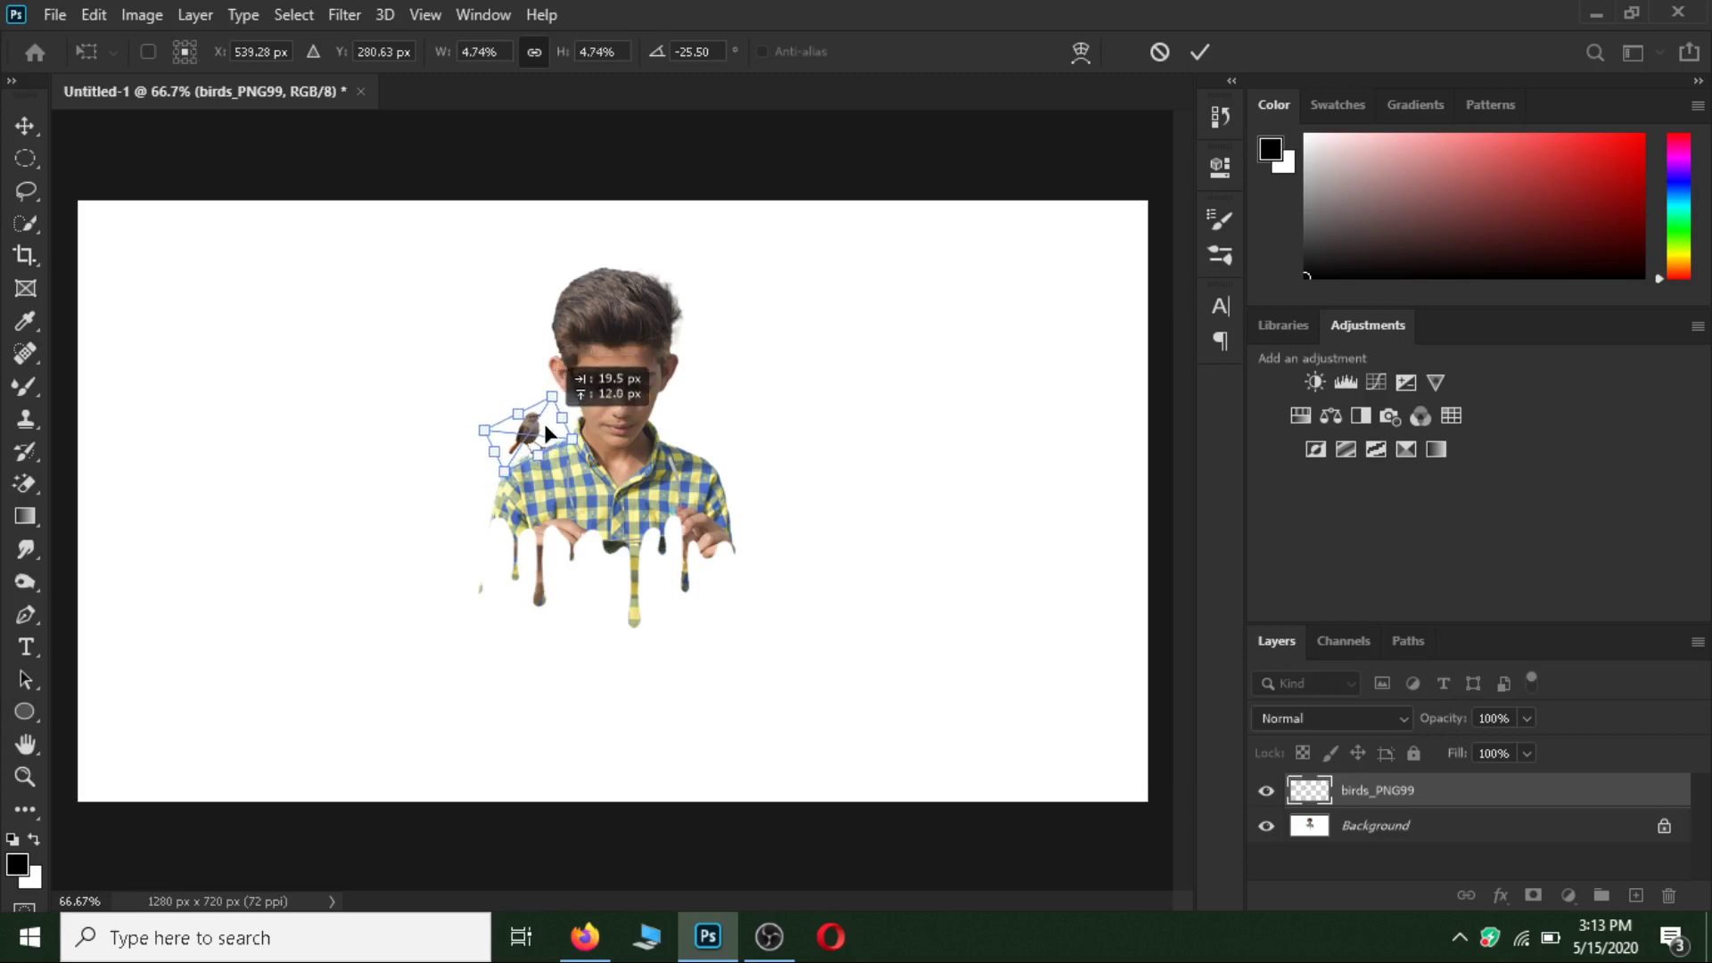
drag(545, 425, 545, 427)
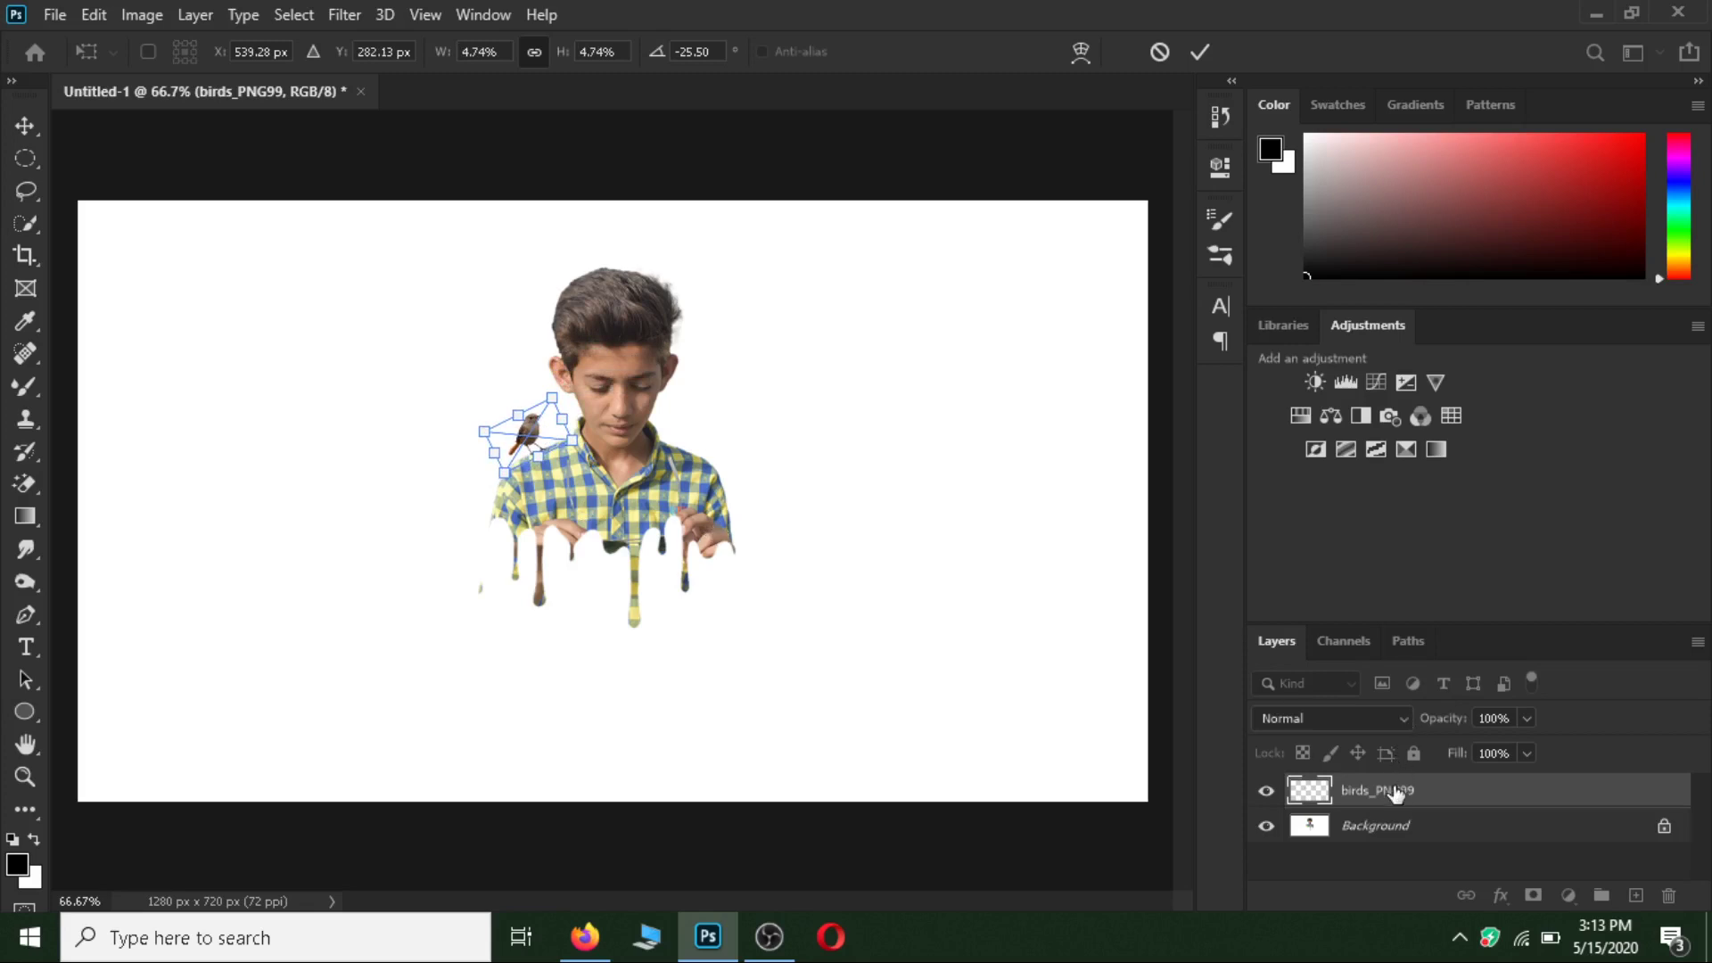
key(Return)
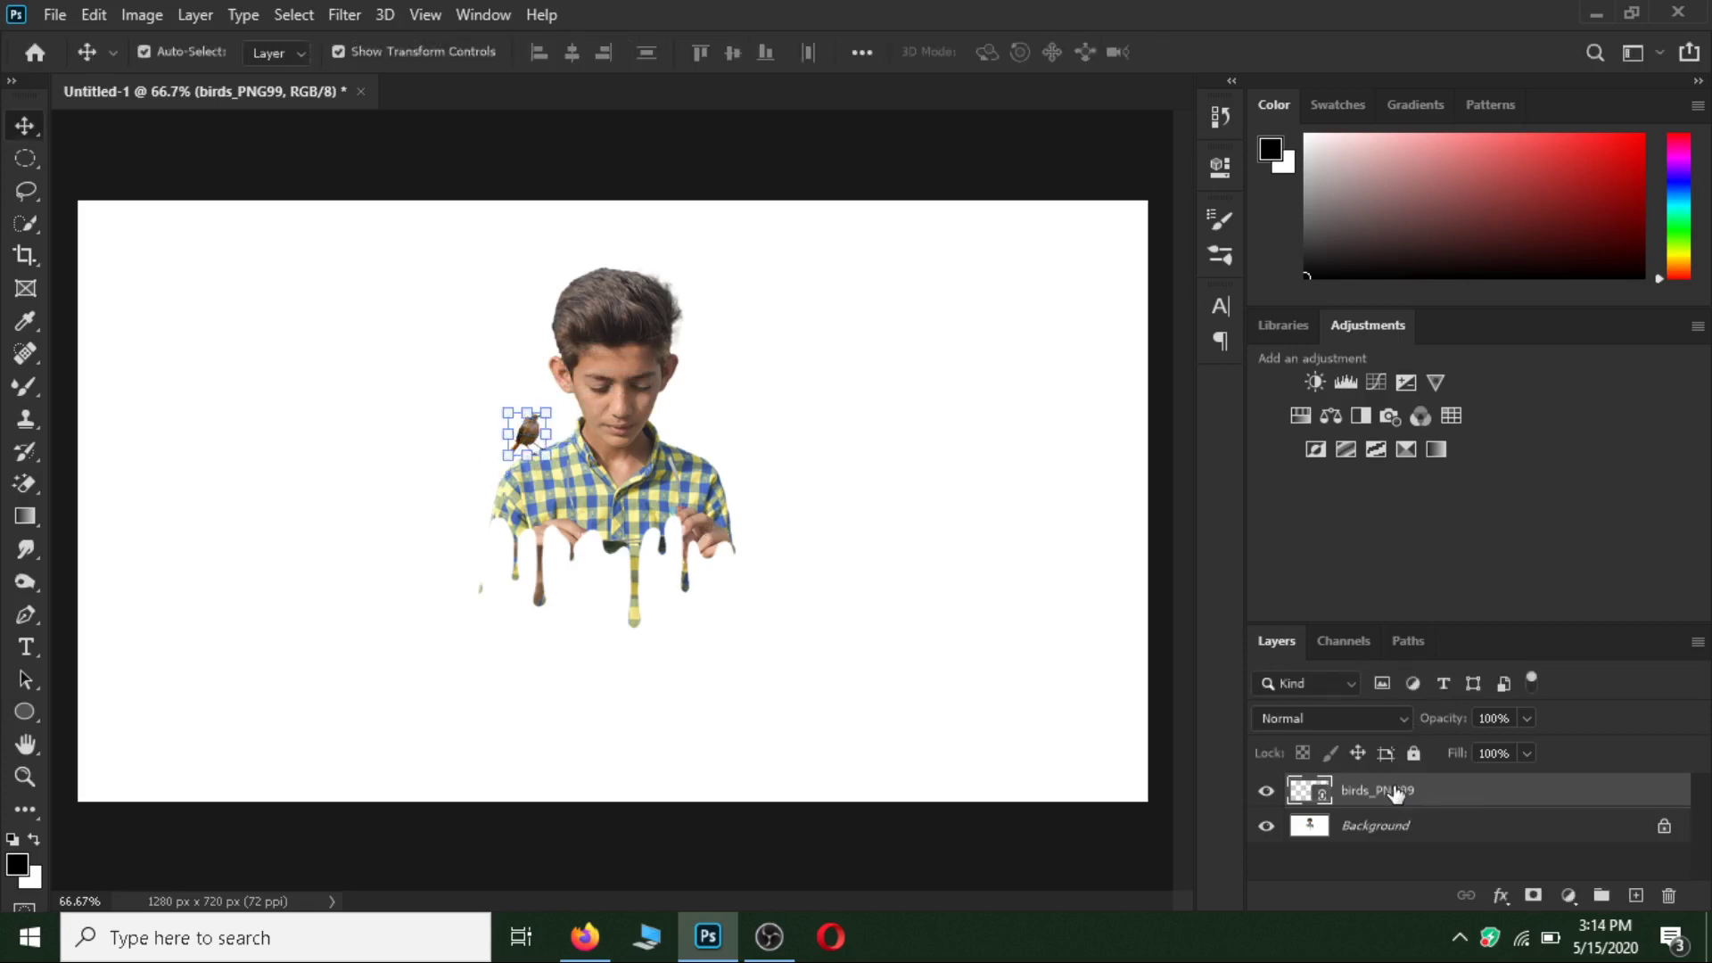
right_click(1396, 791)
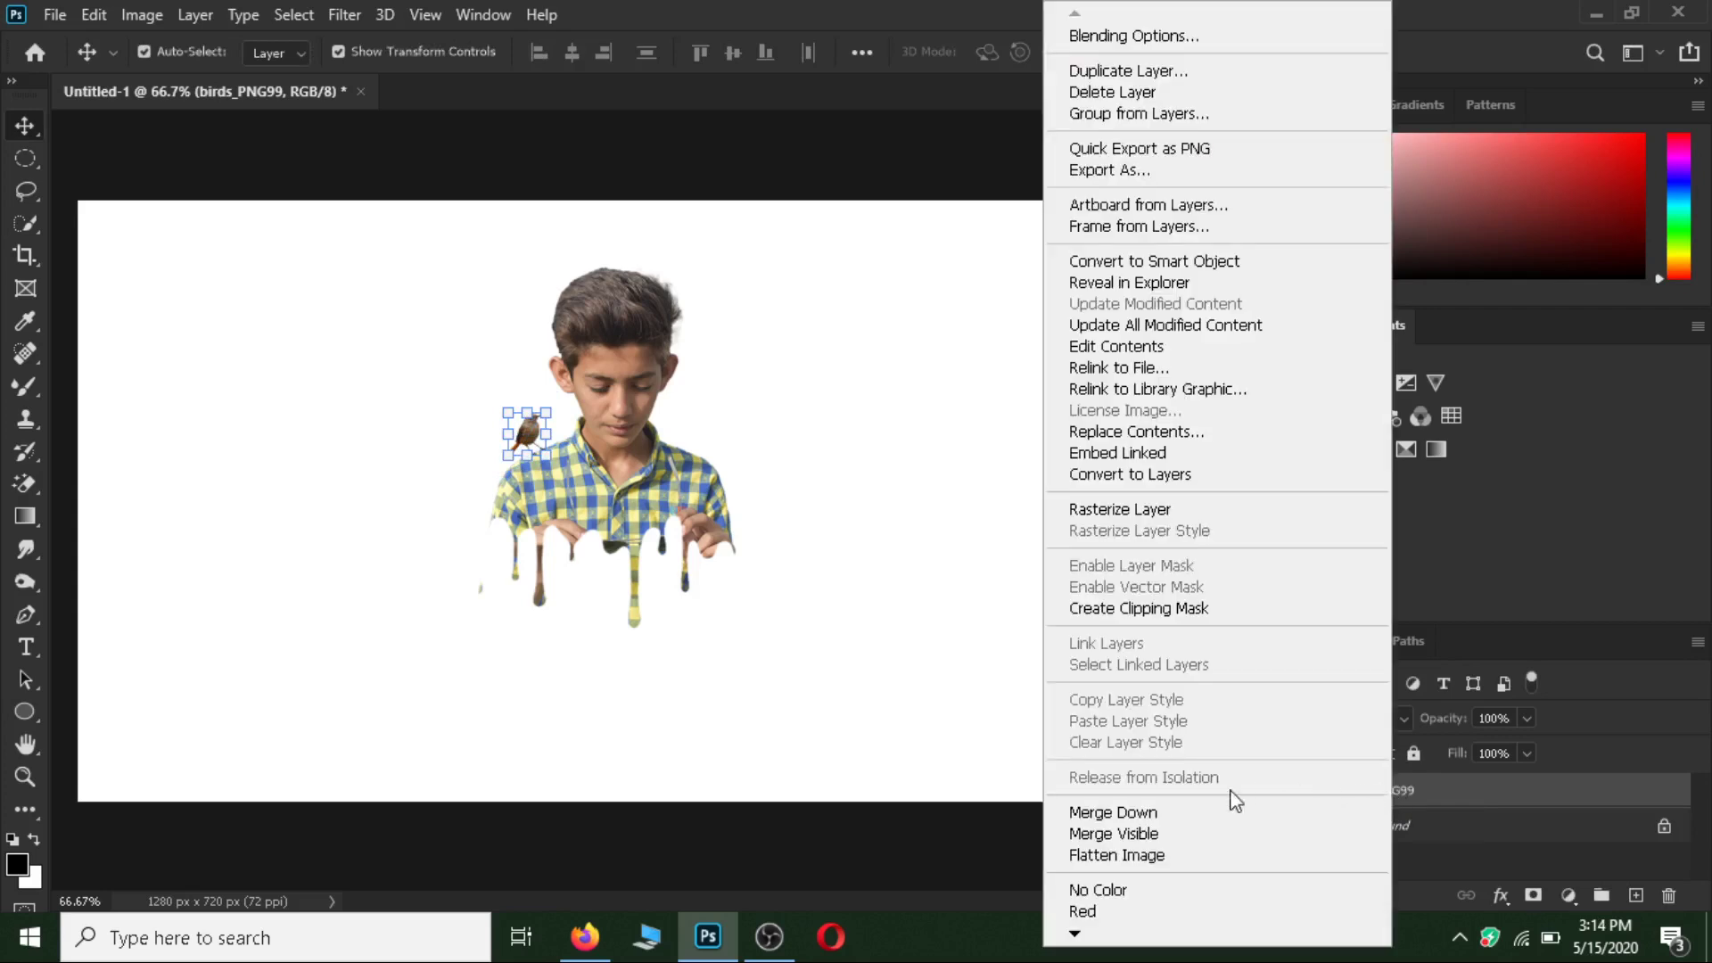
click(1127, 839)
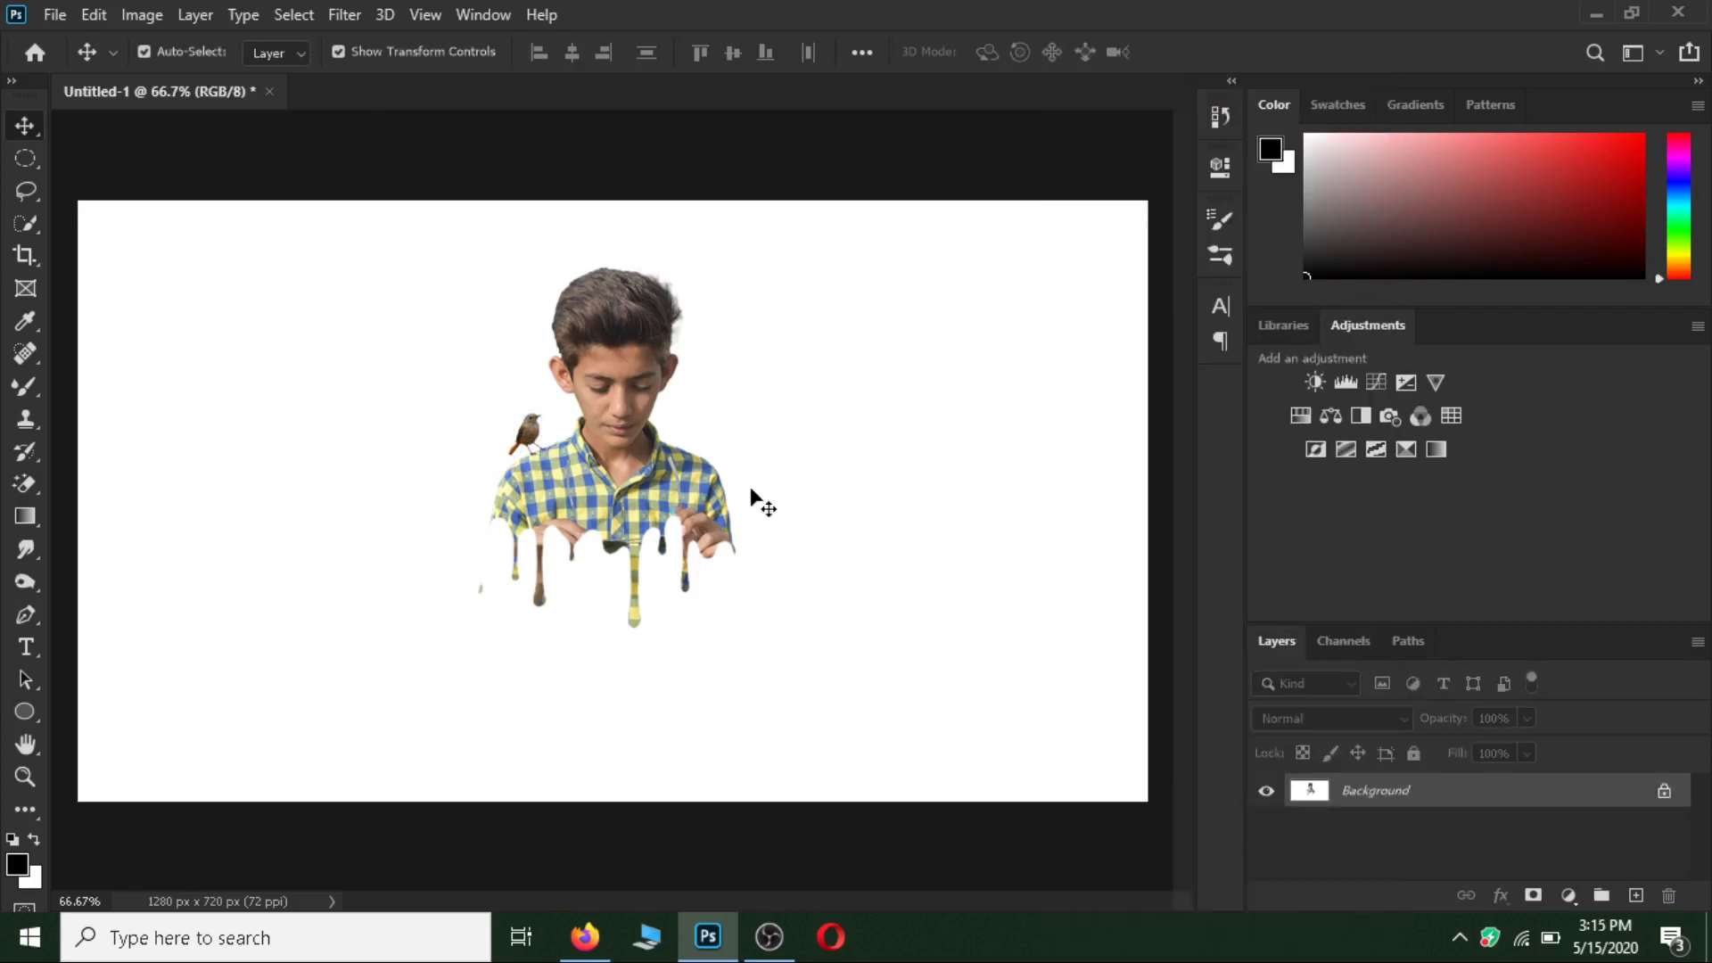
click(54, 14)
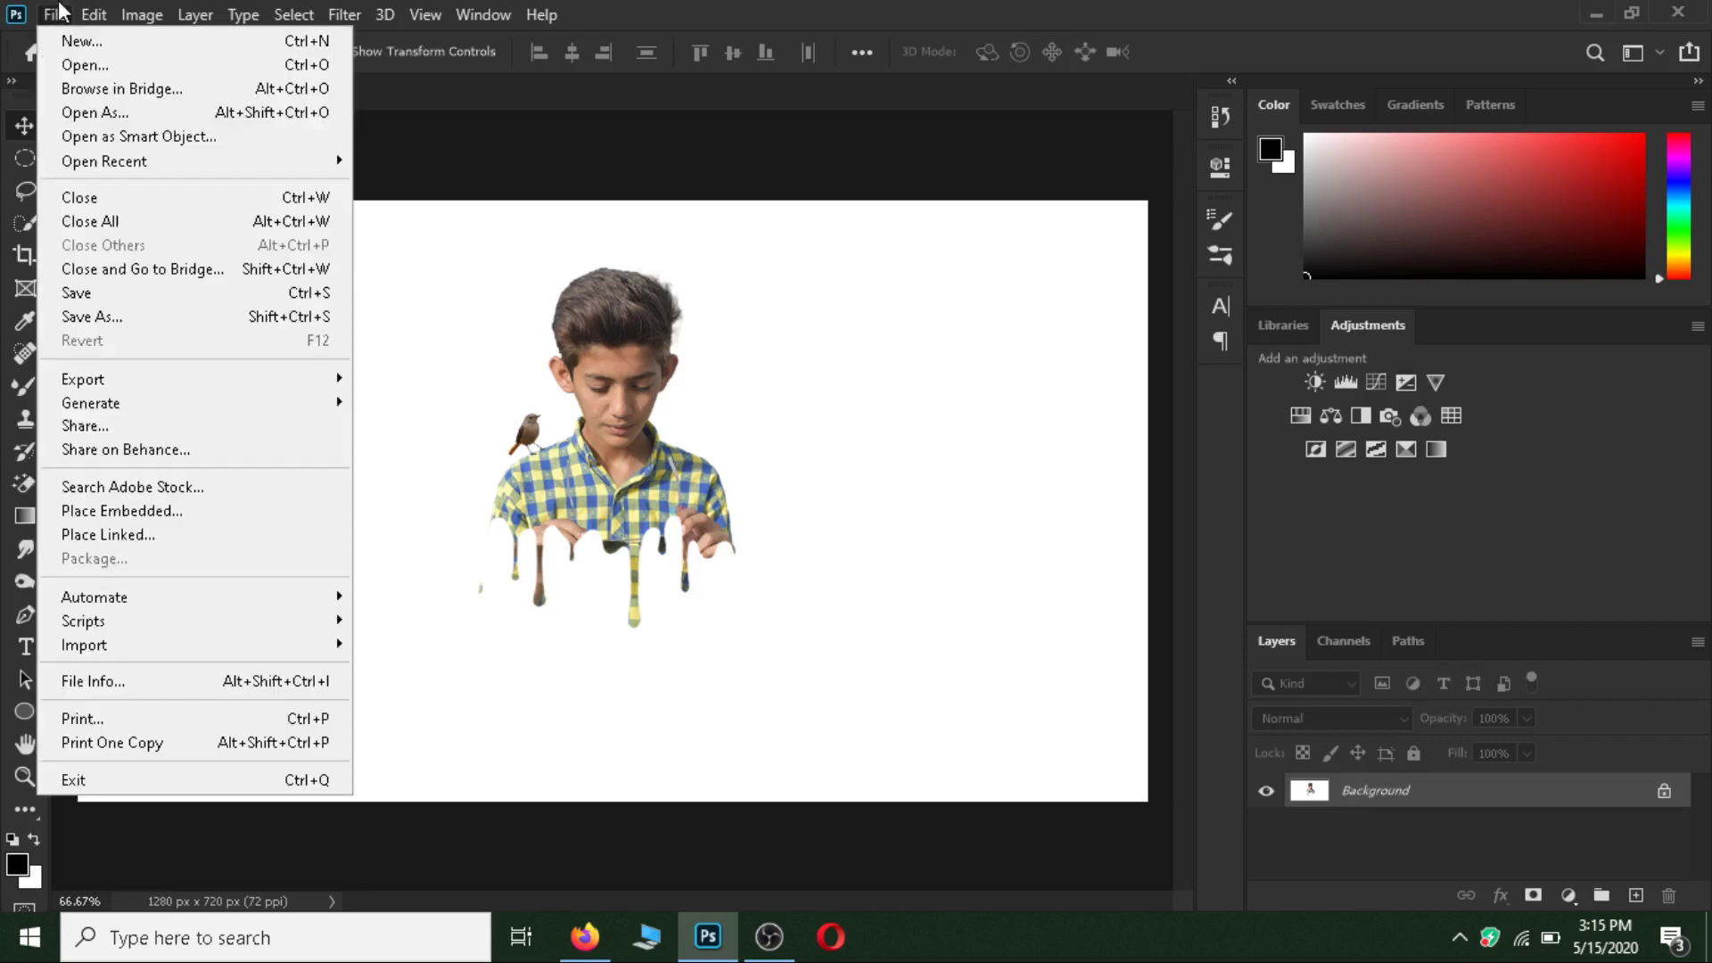
- Place the 24768-9-birds-photo flock image into the composition
click(110, 535)
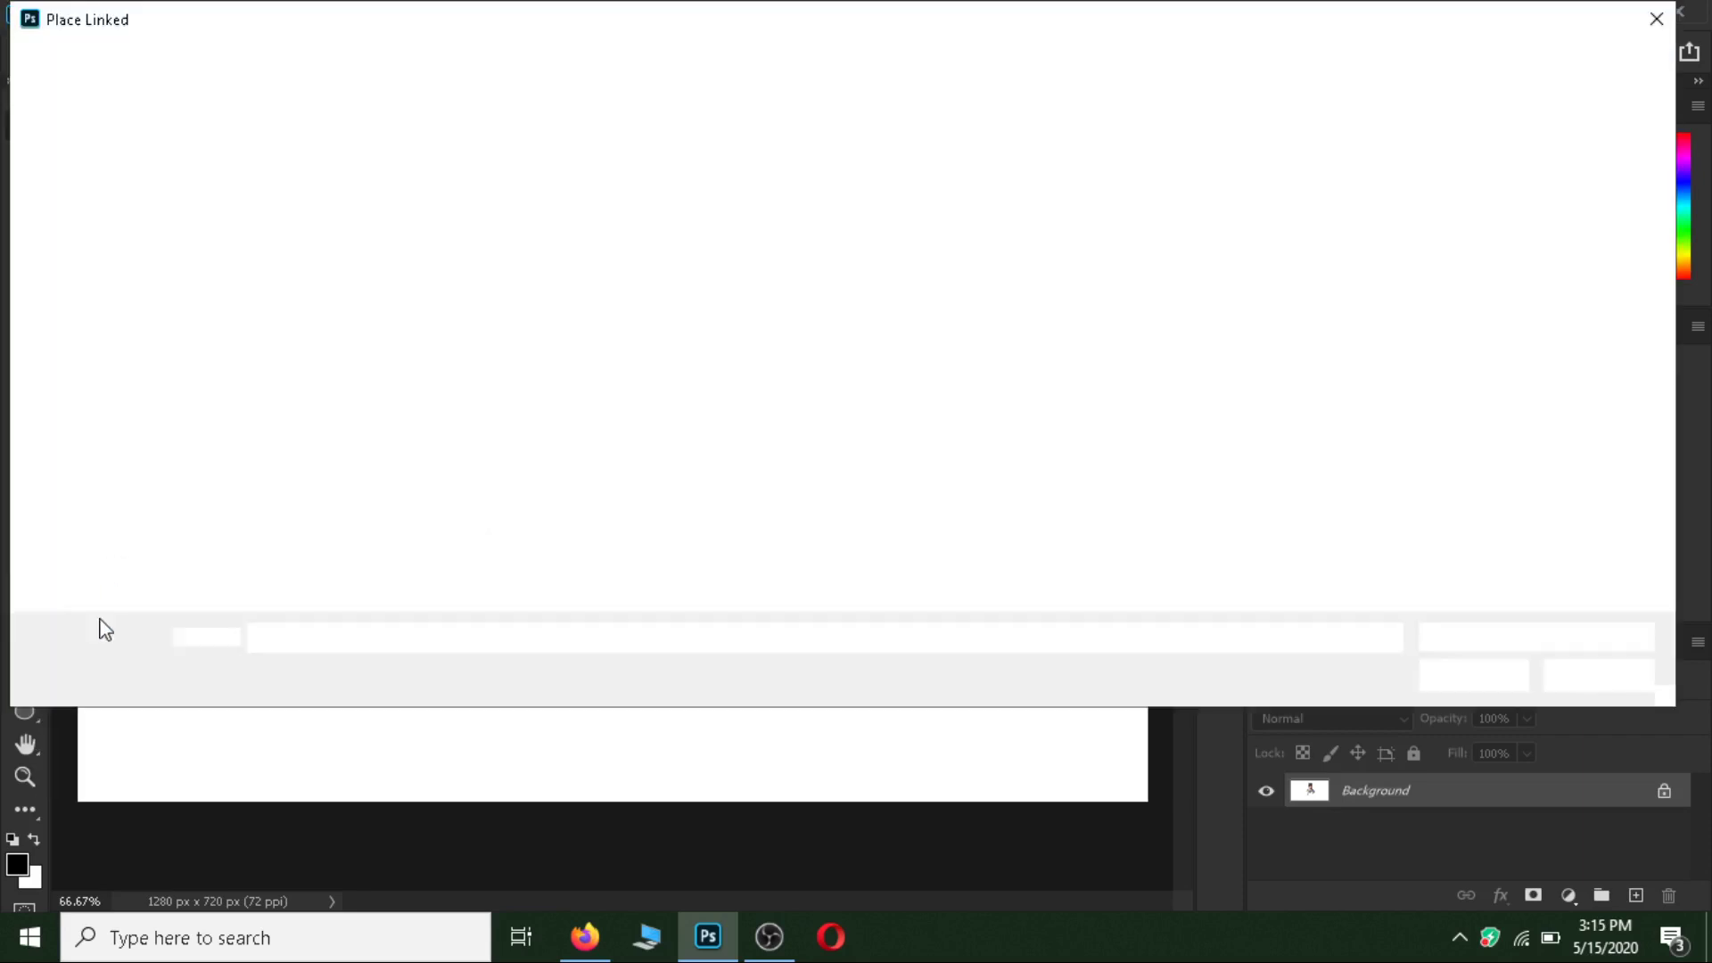
click(592, 237)
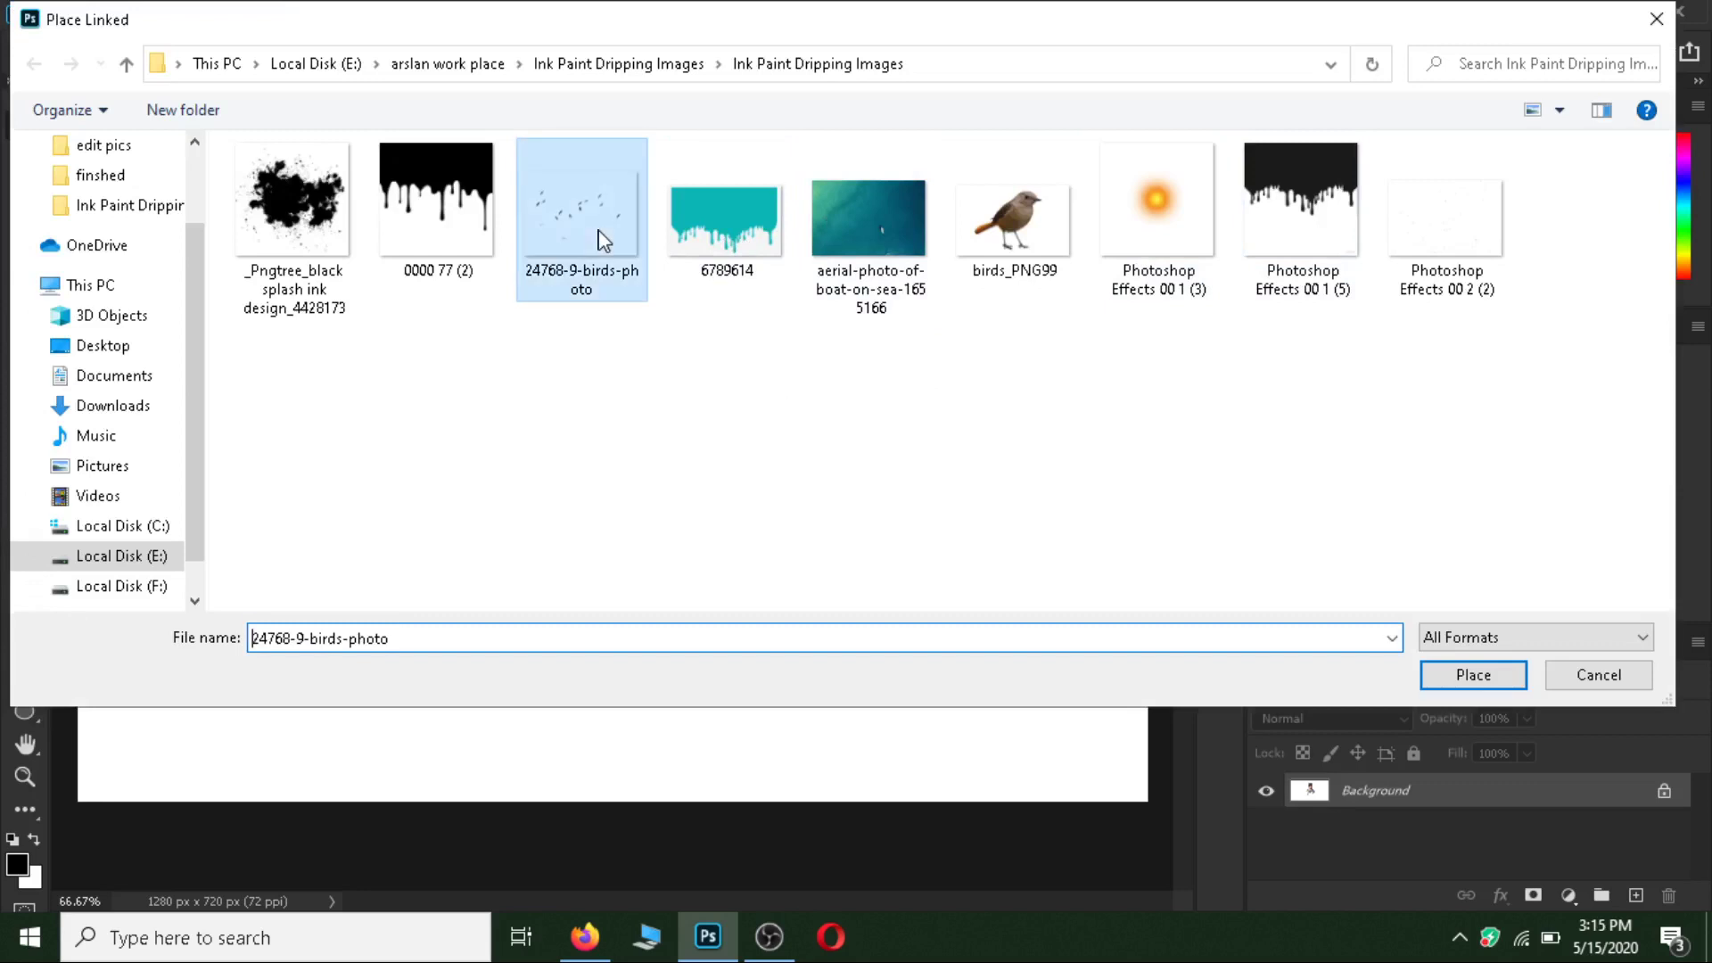
click(1467, 680)
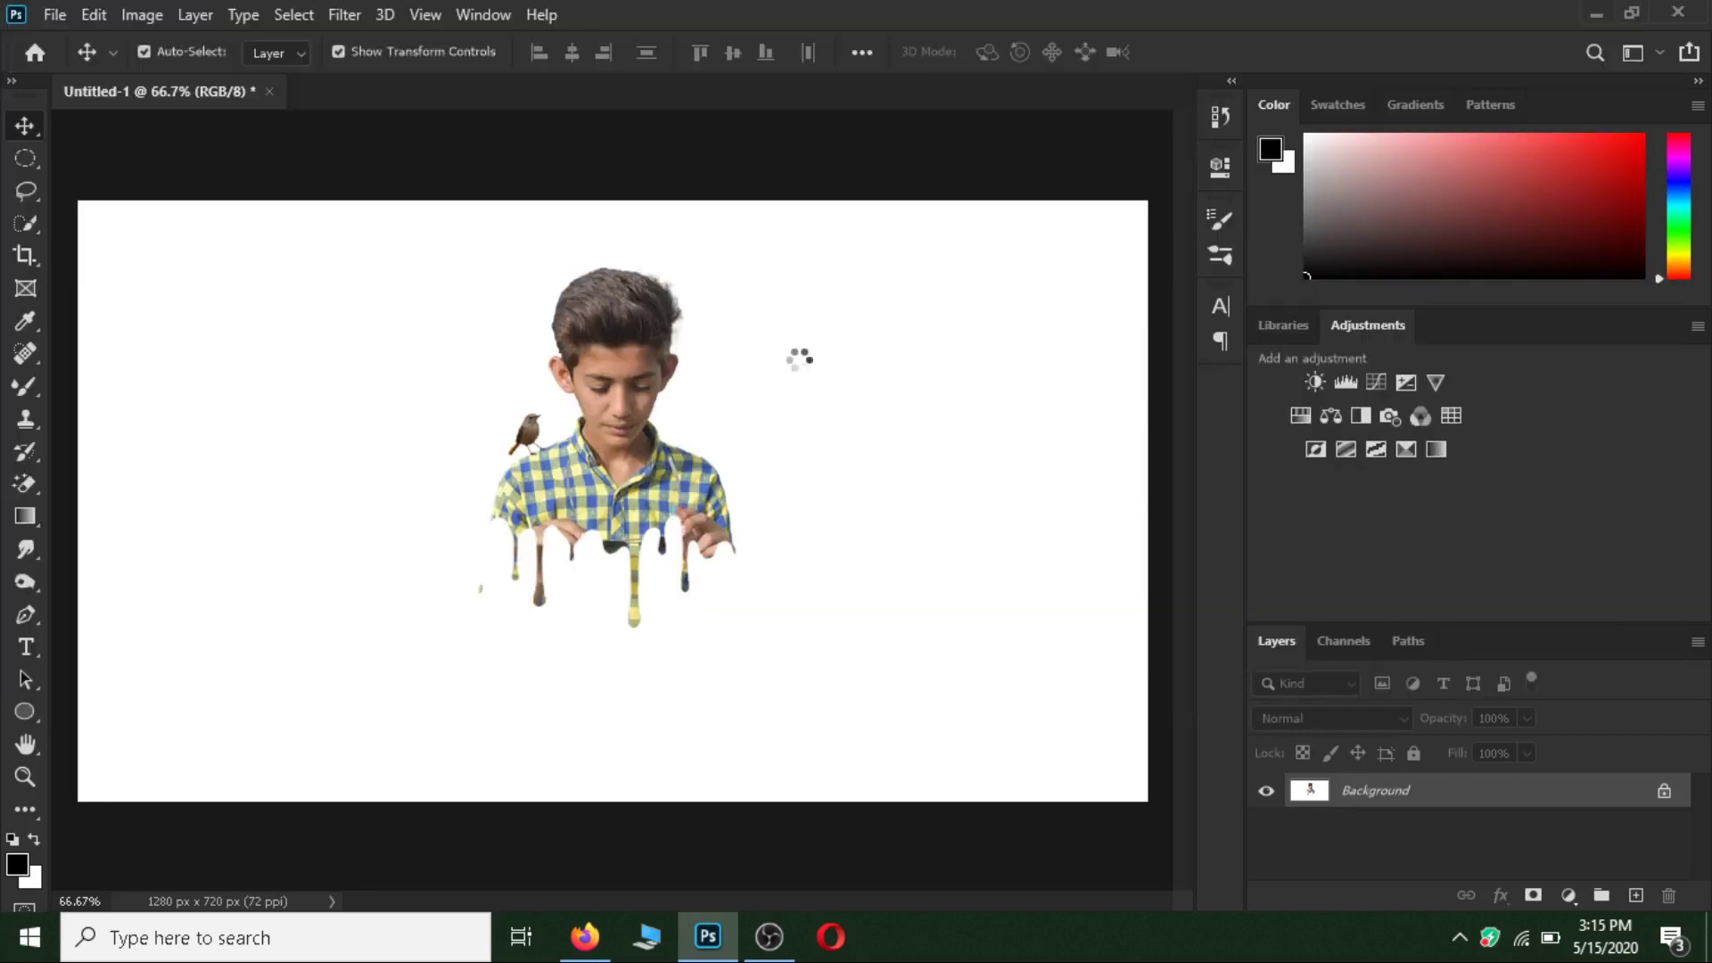
- Enlarge the flock, position it right of the boy's head, and Merge Visible
drag(619, 505, 795, 352)
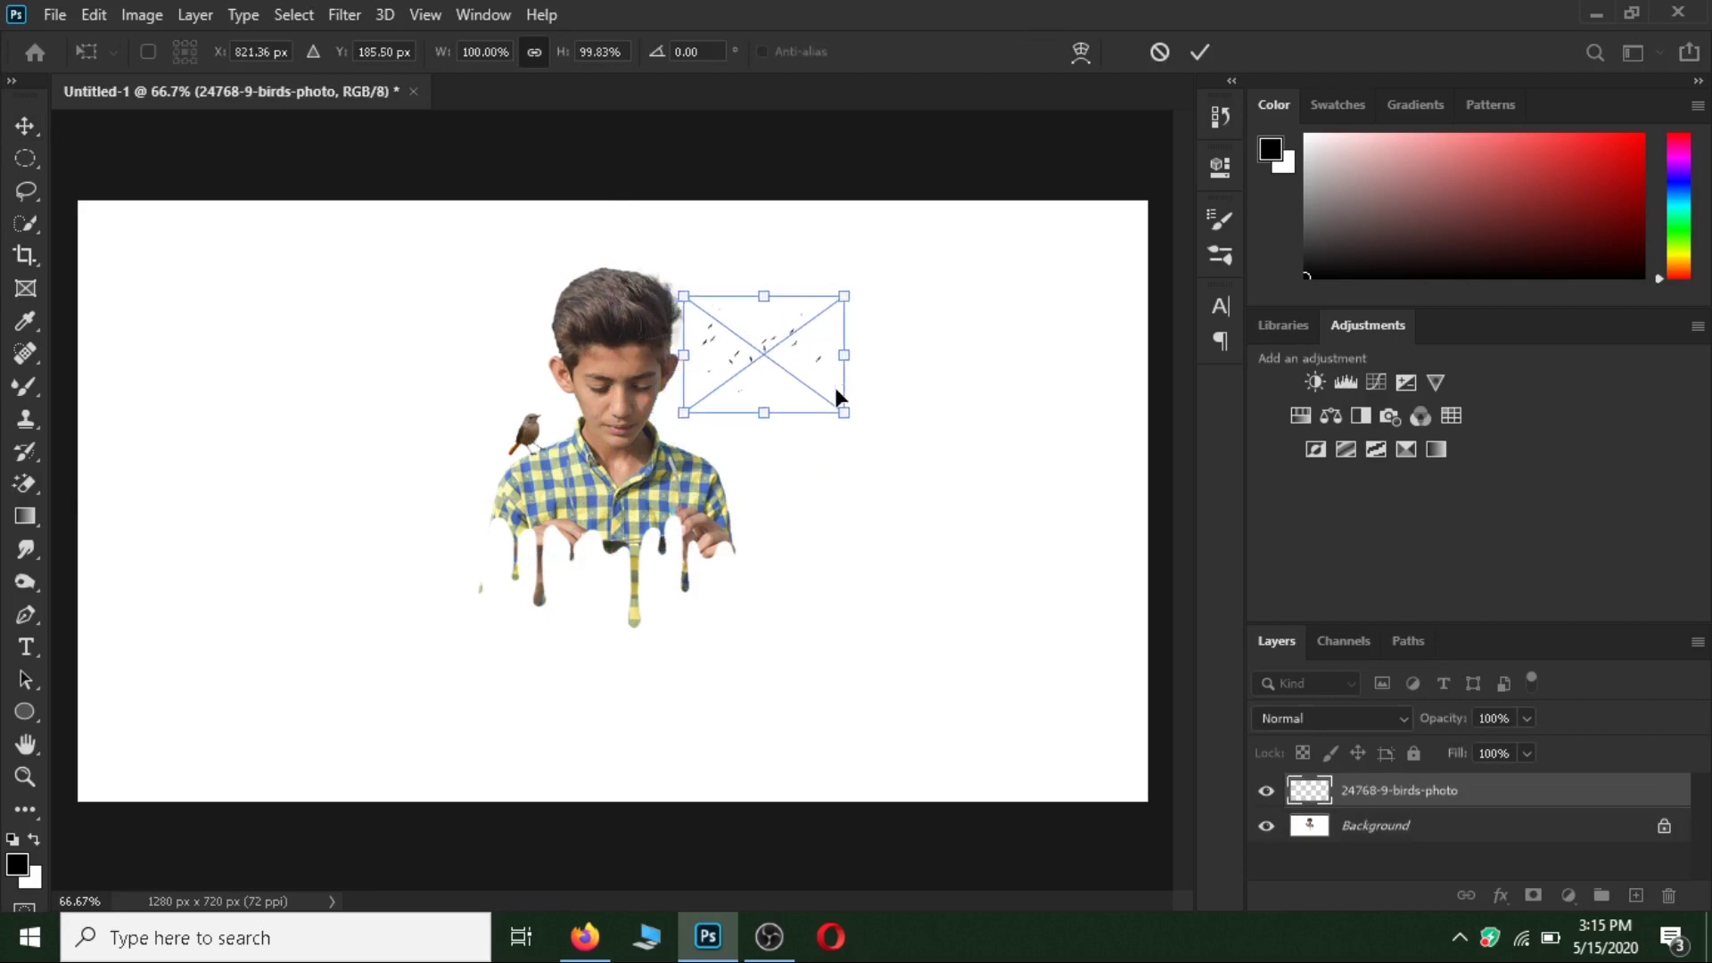
drag(845, 410, 972, 506)
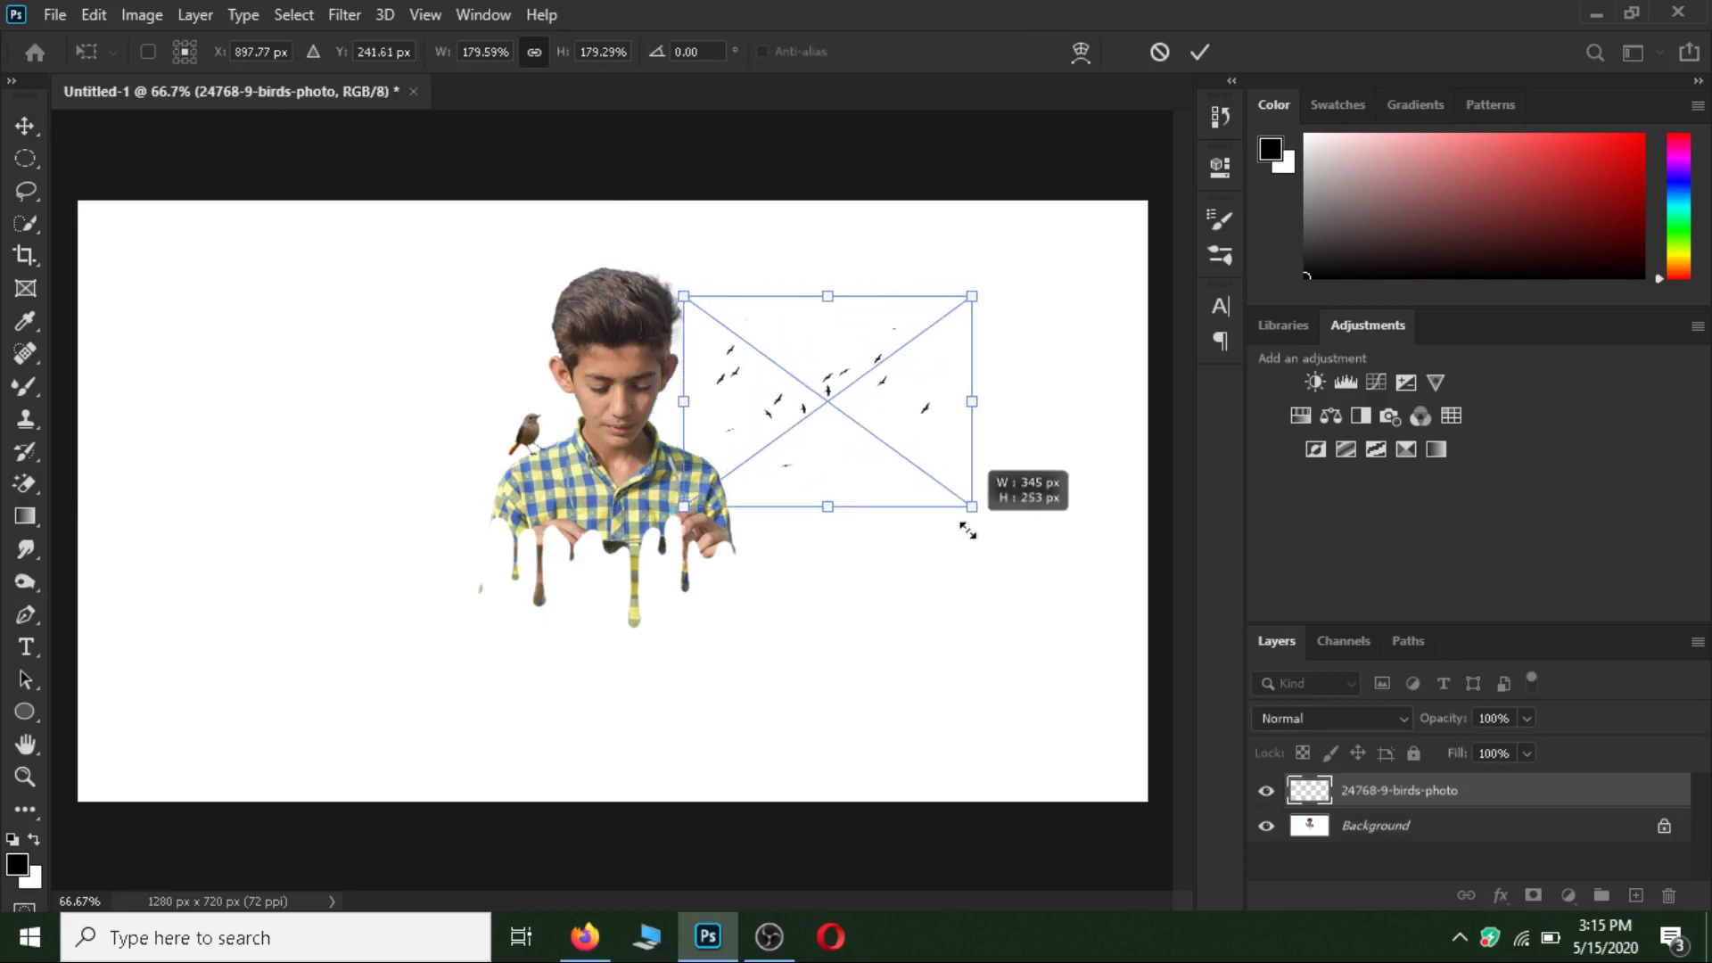
mouse_move(898, 415)
mouse_down()
mouse_move(886, 351)
mouse_move(1025, 344)
mouse_move(927, 356)
mouse_up()
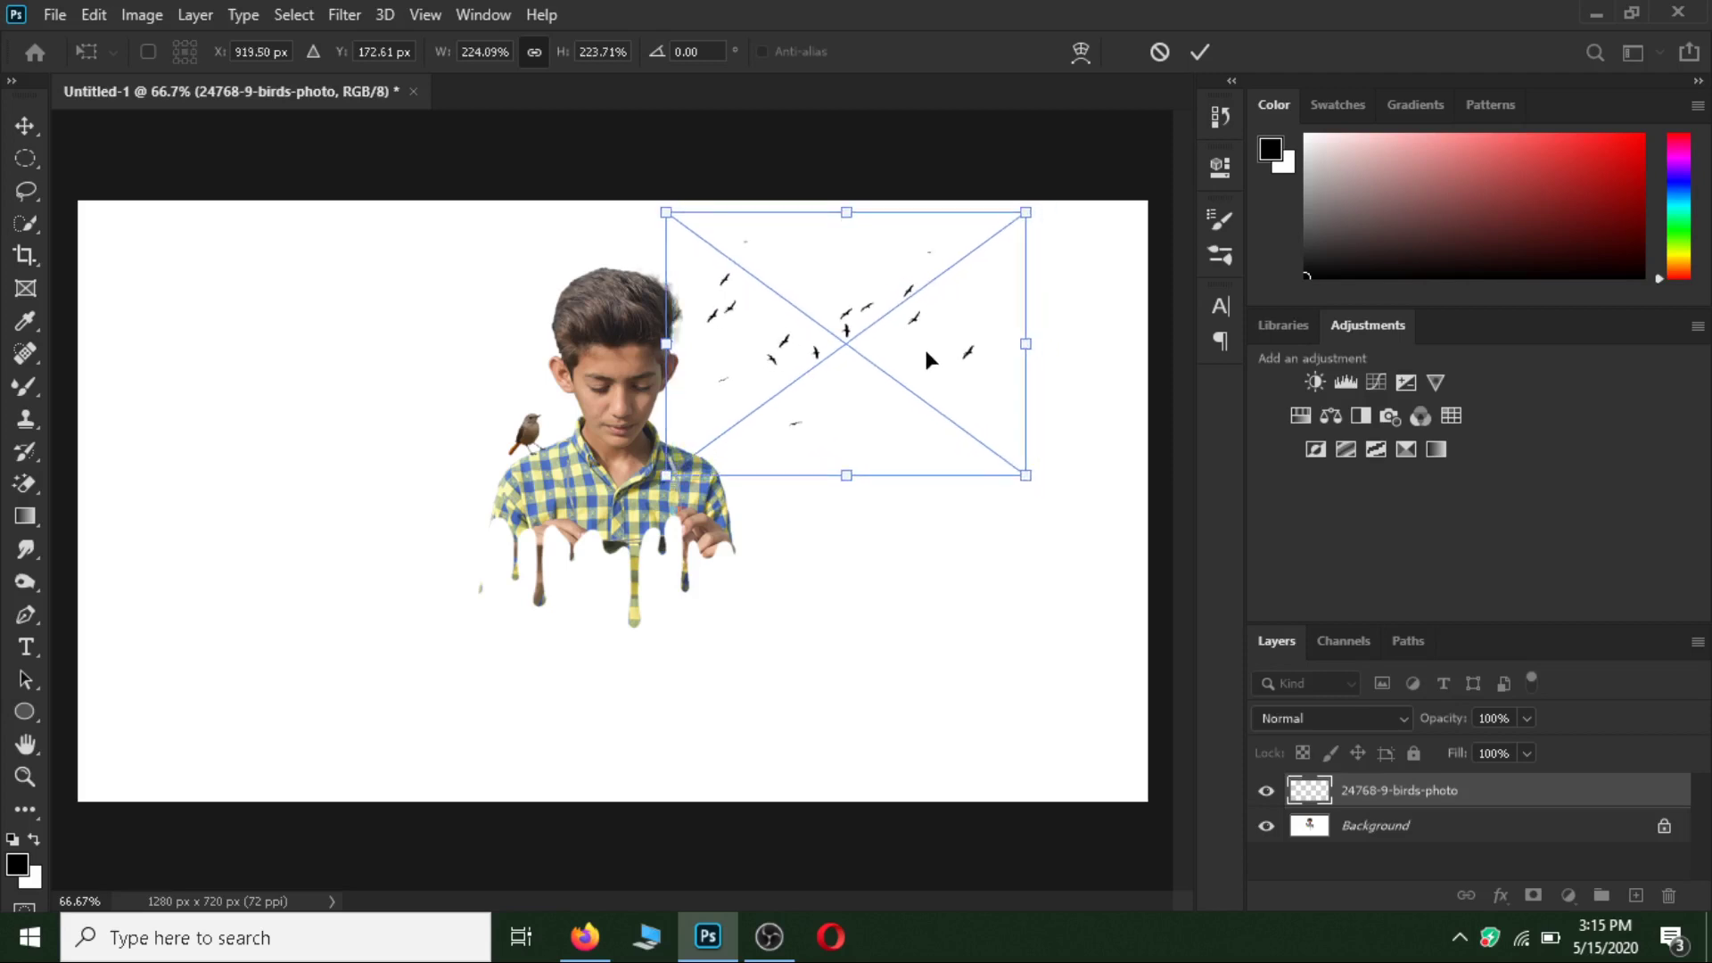
drag(838, 300, 834, 292)
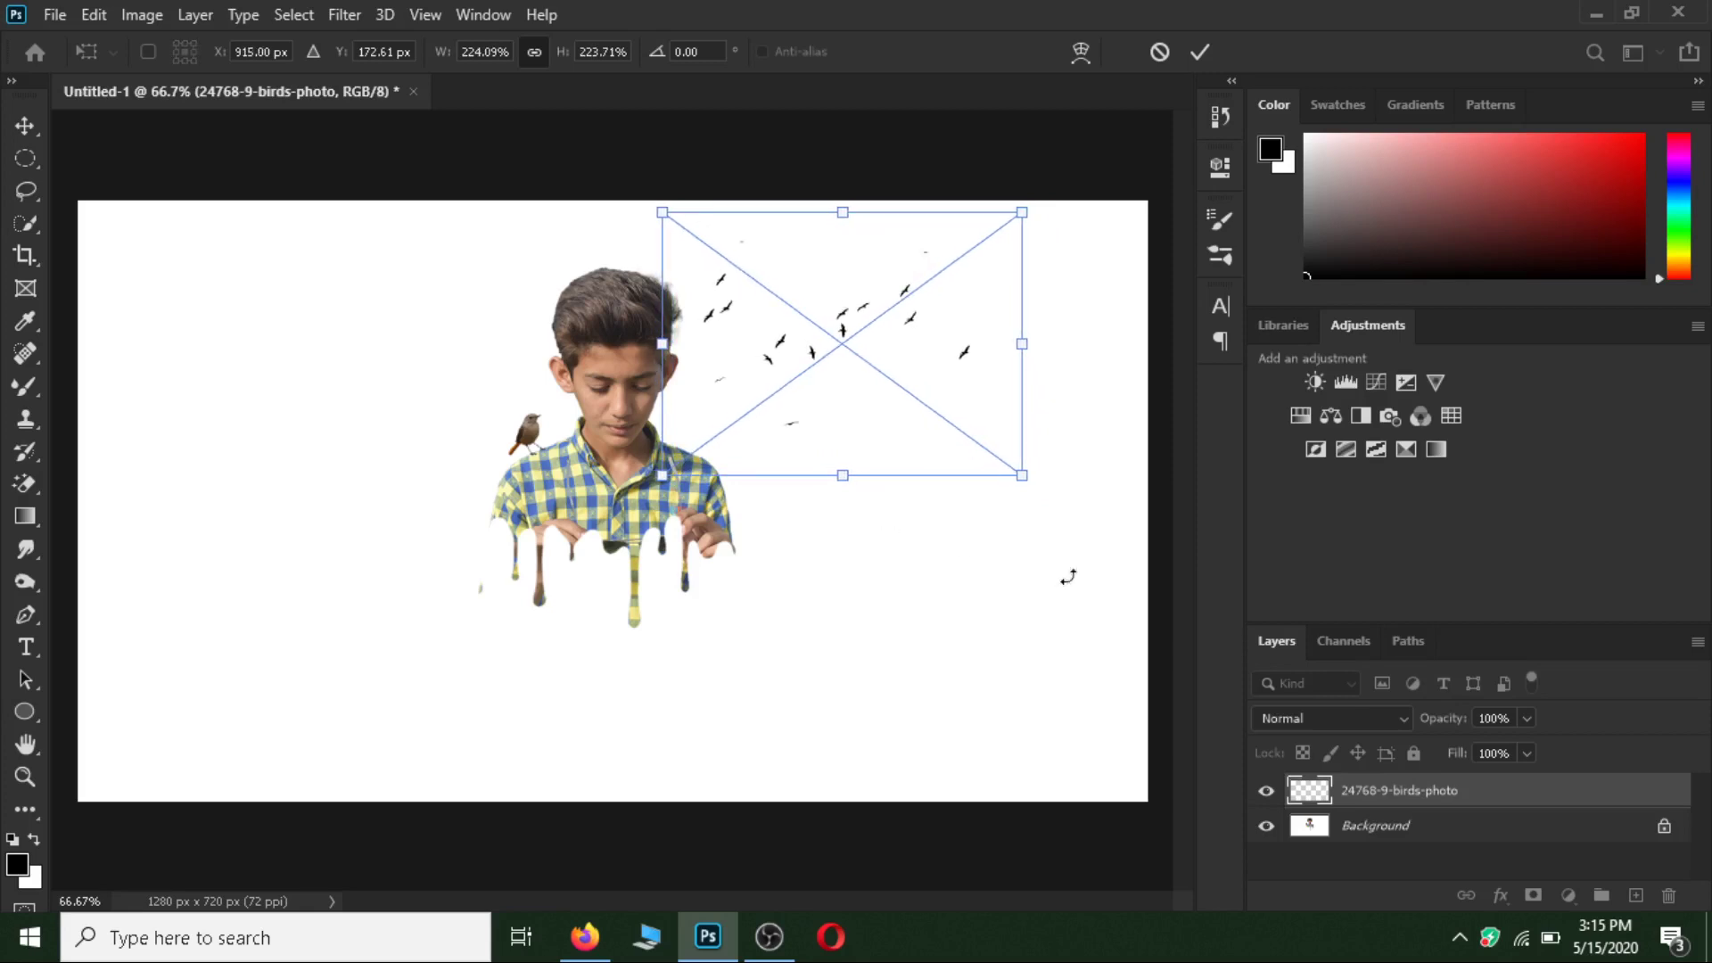
click(1404, 798)
right_click(1383, 787)
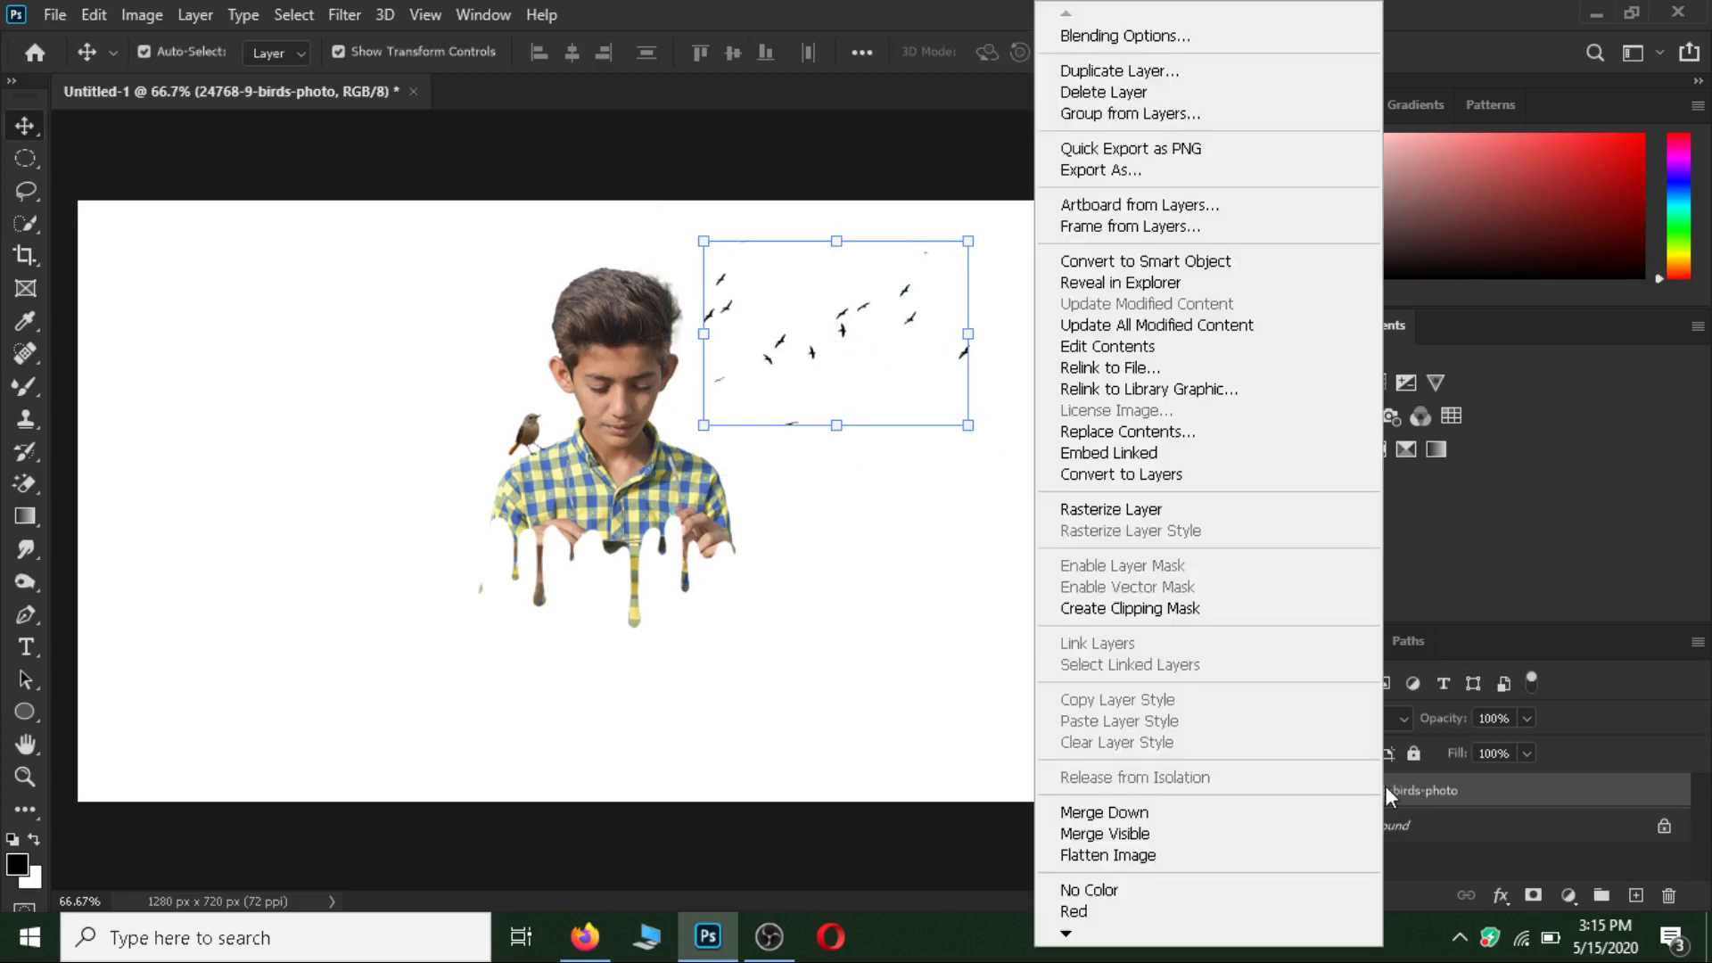
click(1163, 836)
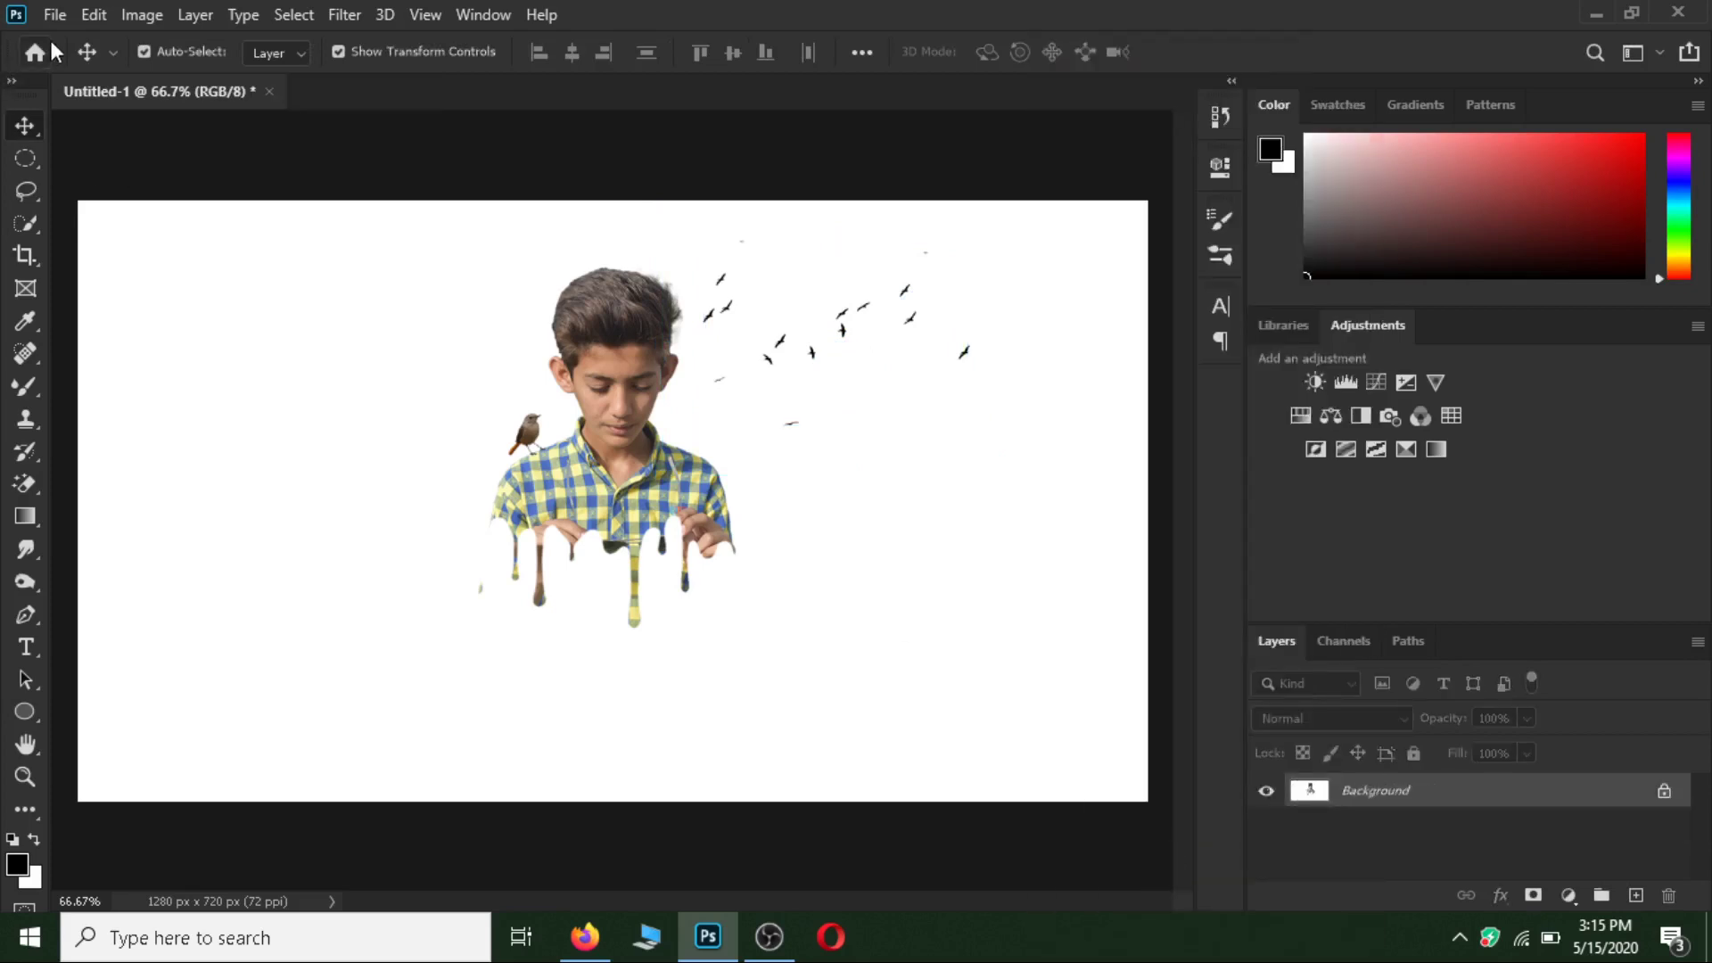
- Place the Photoshop Effects 00 1 (3) glow at about half size near the boy's face
click(54, 15)
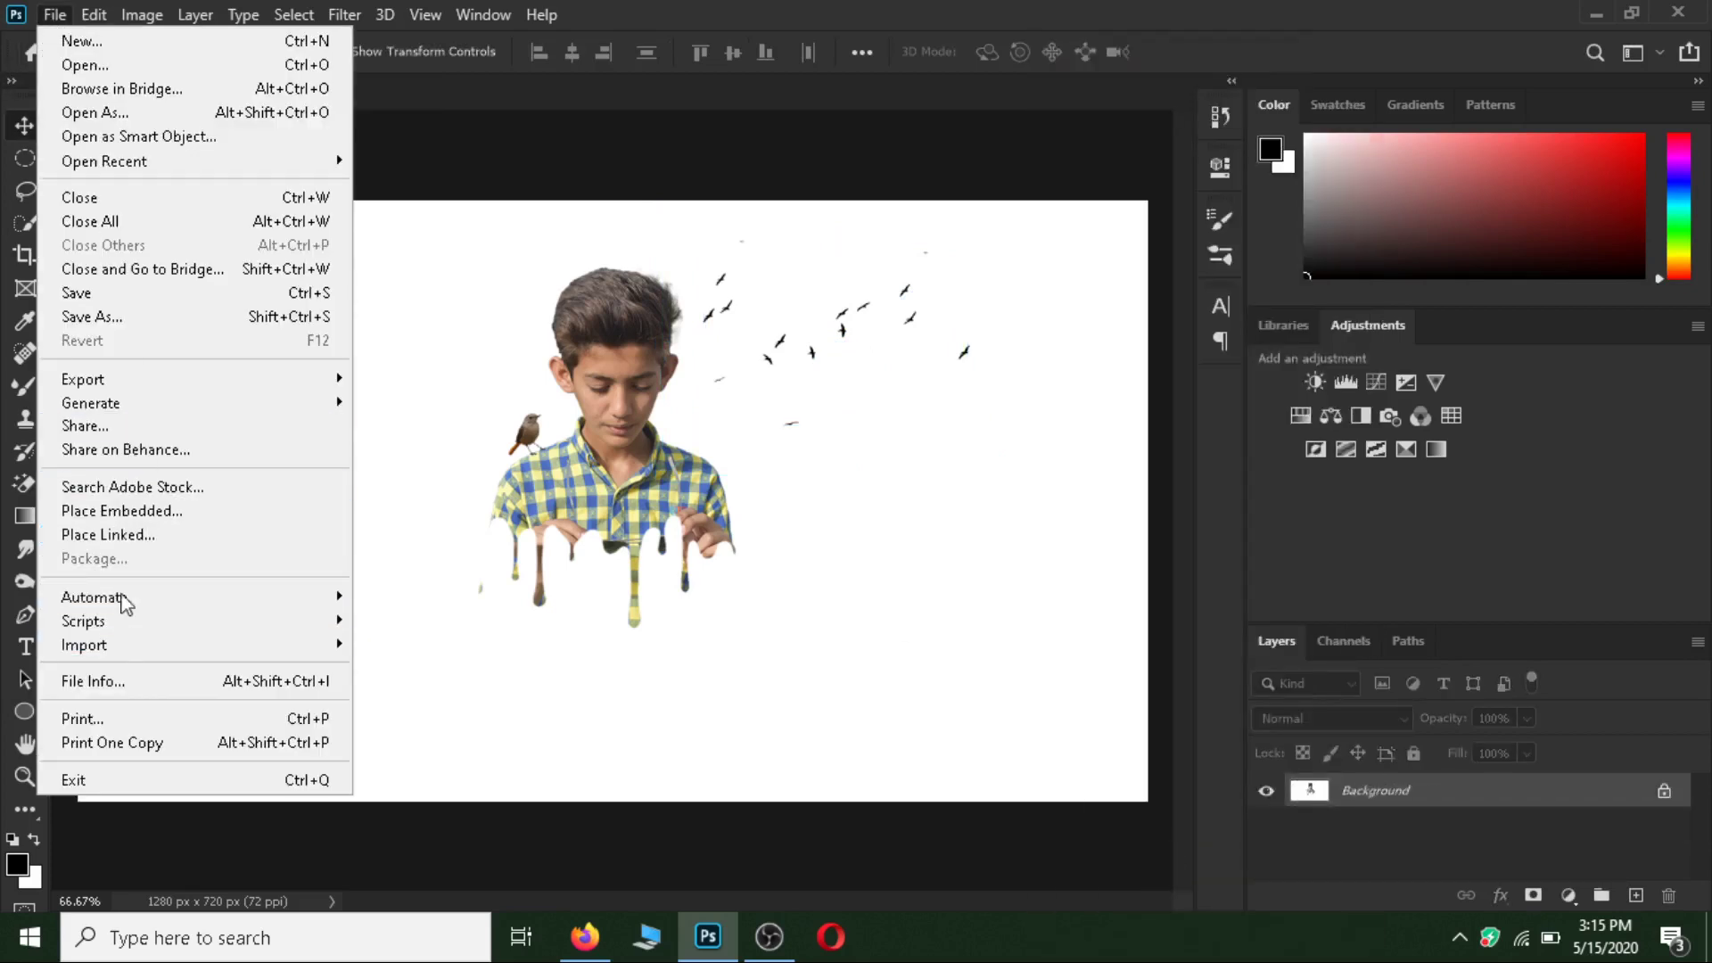
click(107, 535)
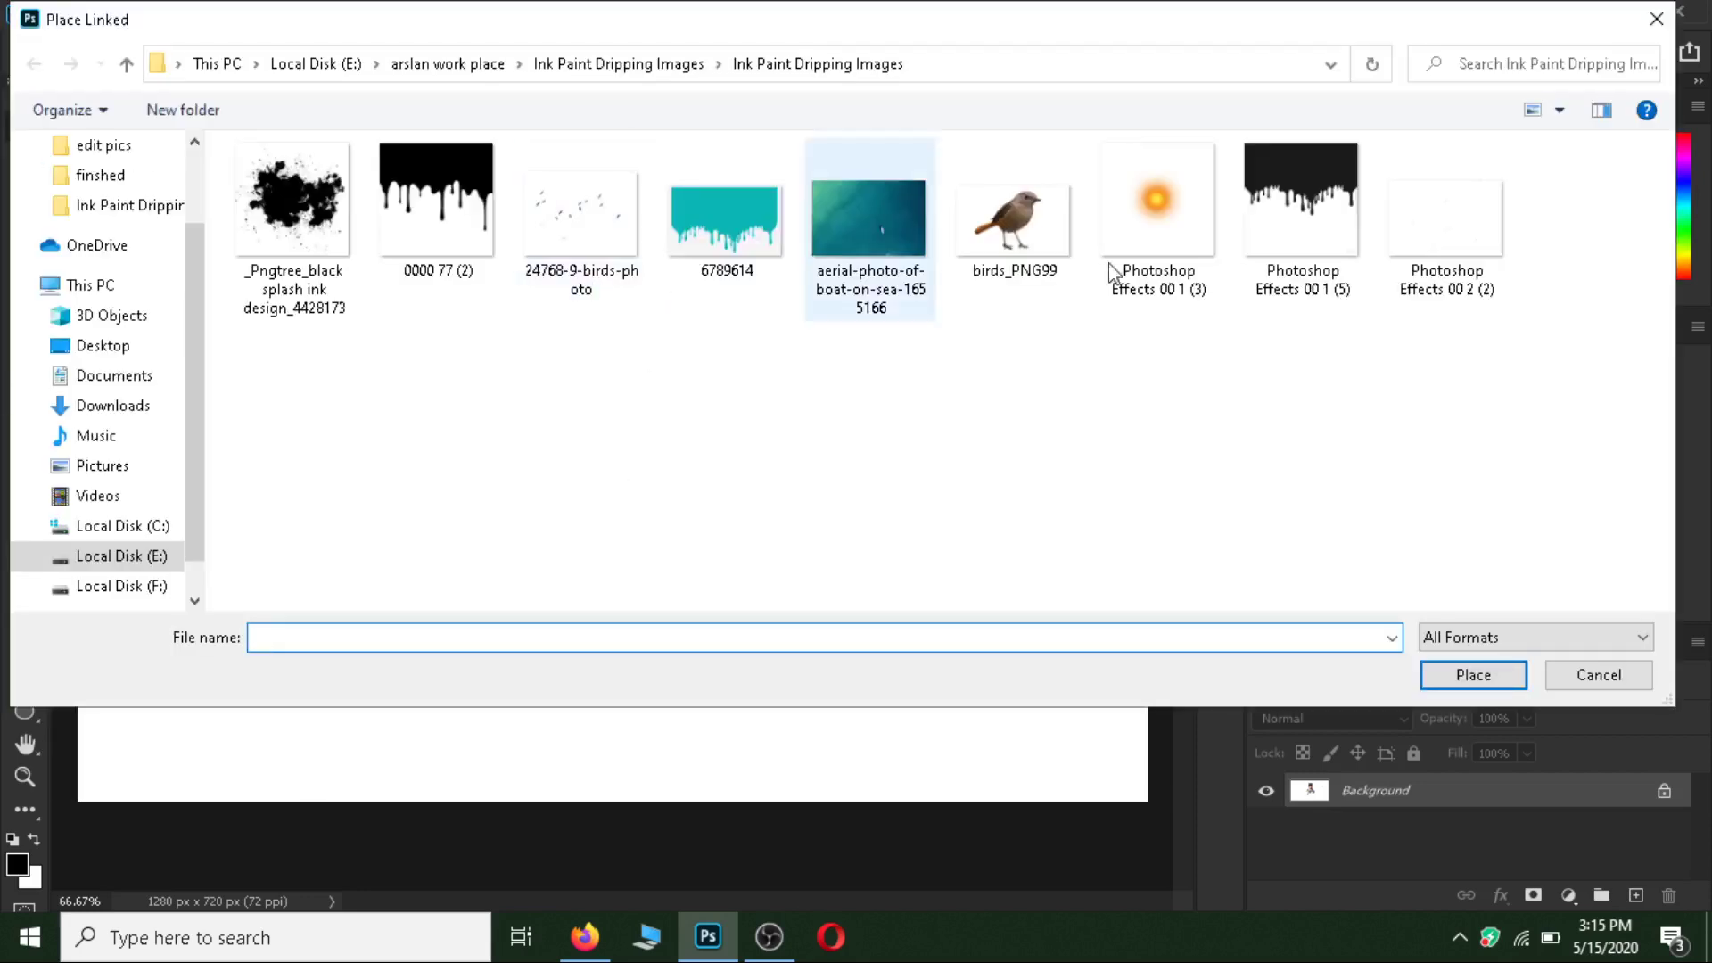
click(1160, 200)
click(1472, 675)
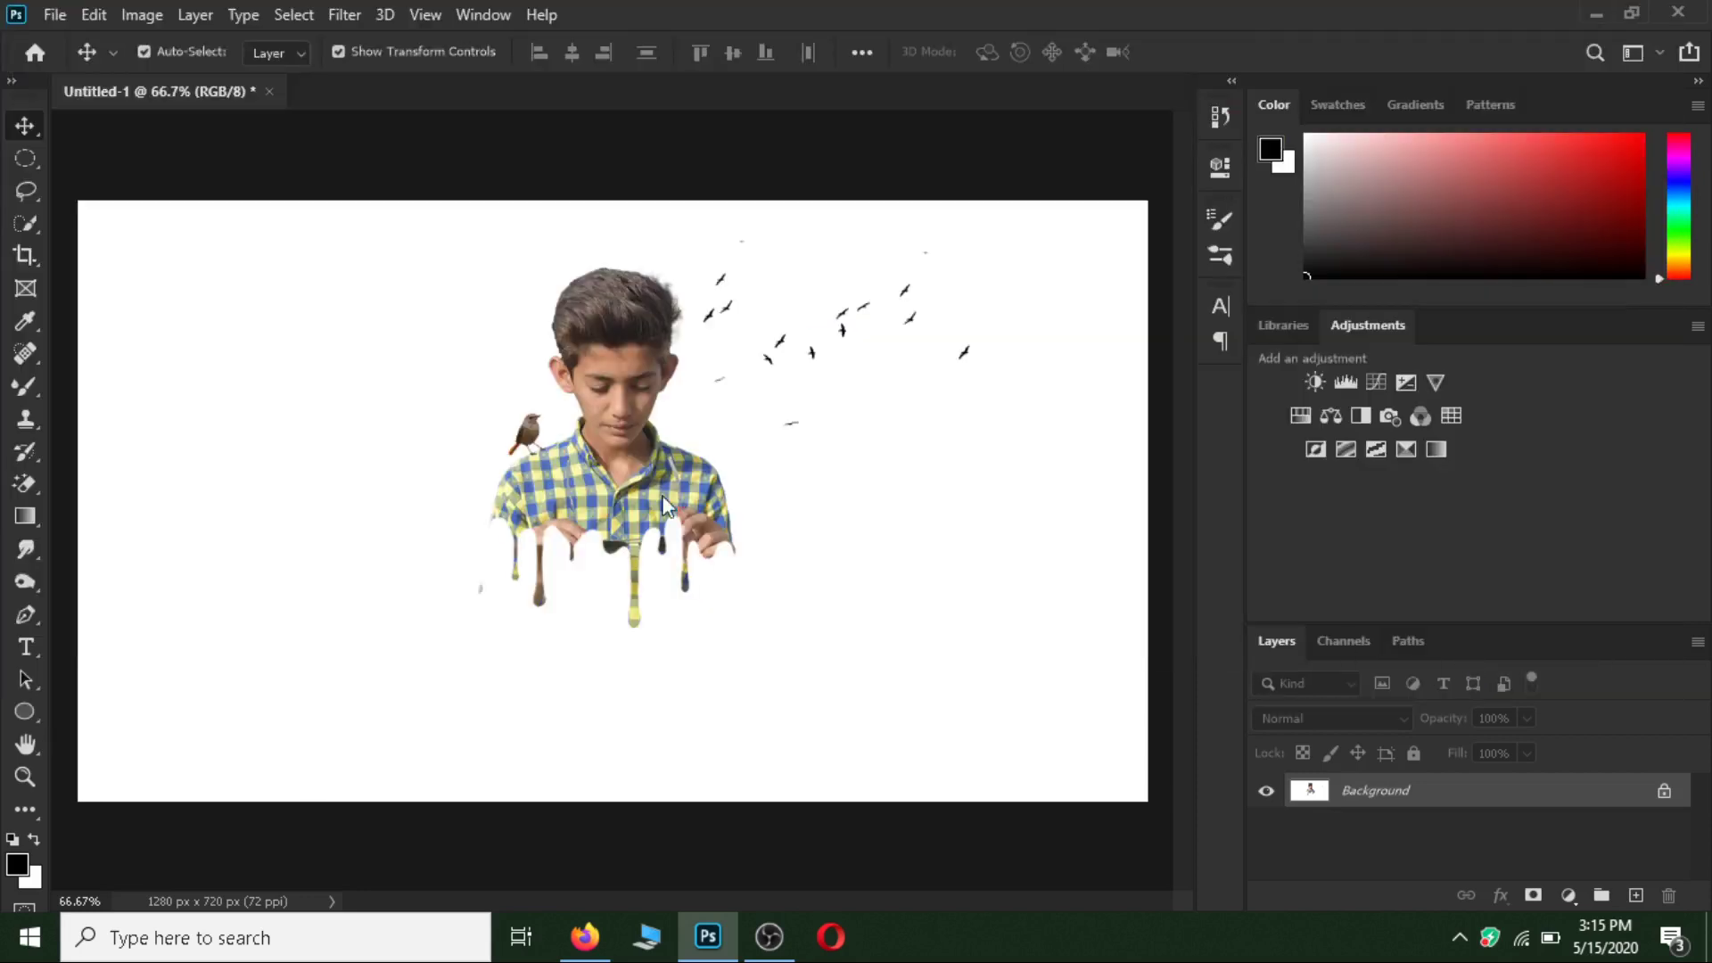
drag(598, 487, 692, 396)
drag(1006, 113, 788, 276)
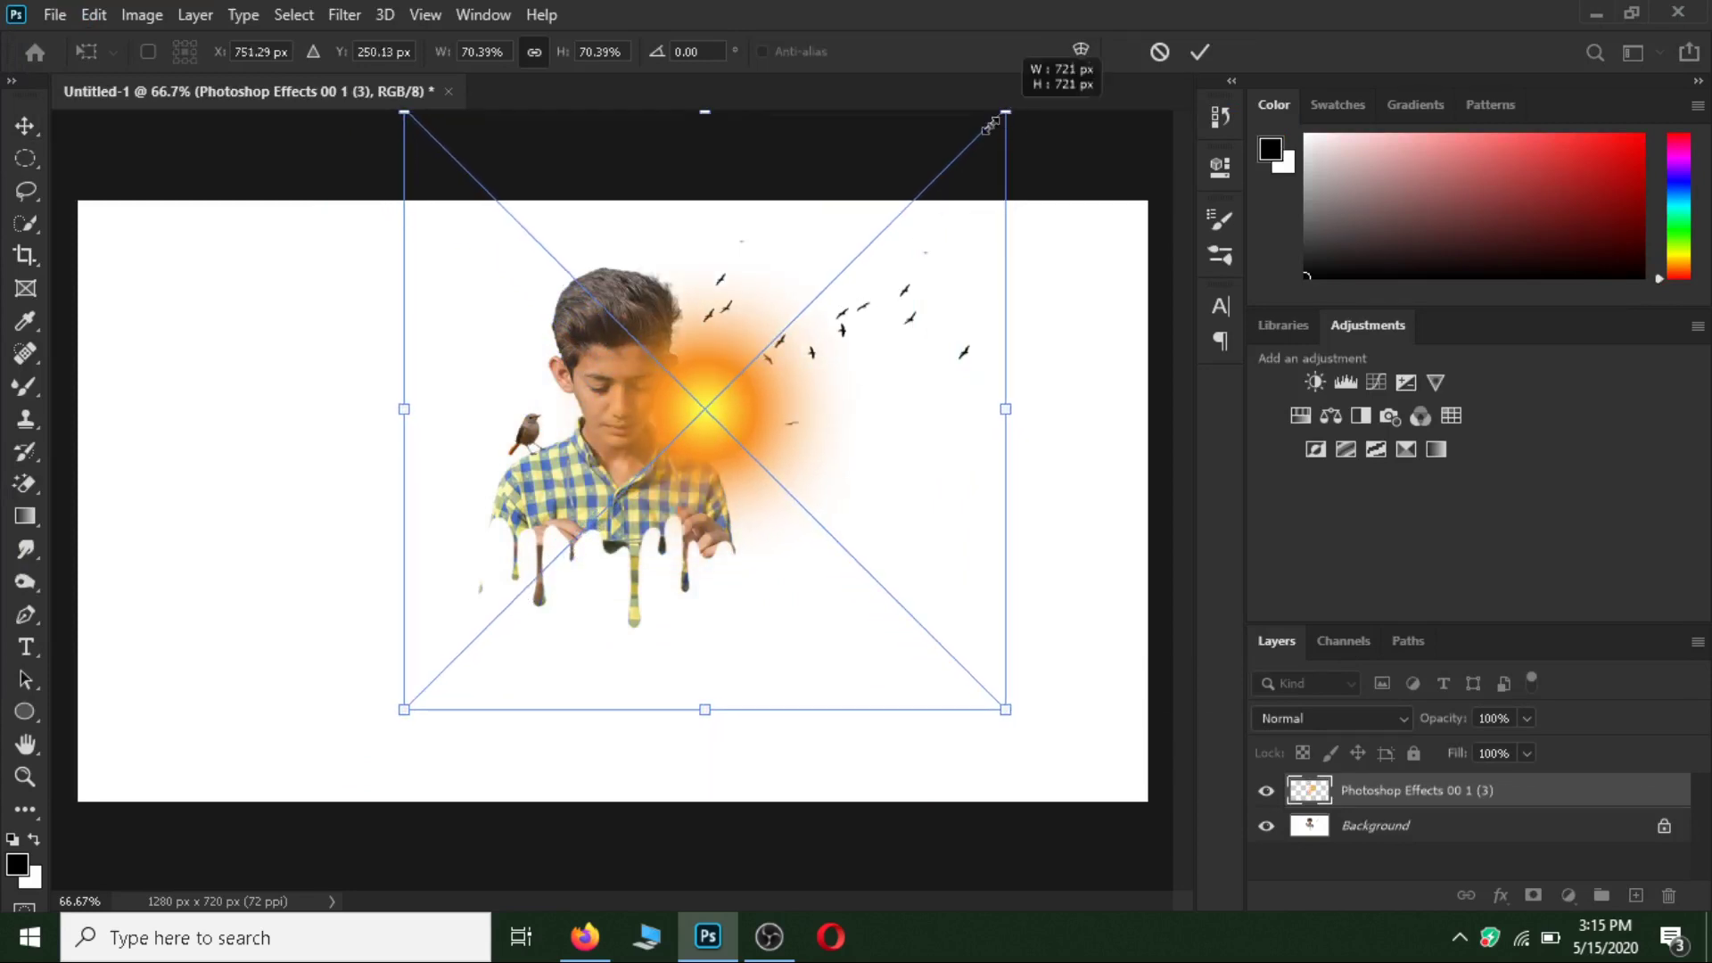
drag(649, 483, 741, 397)
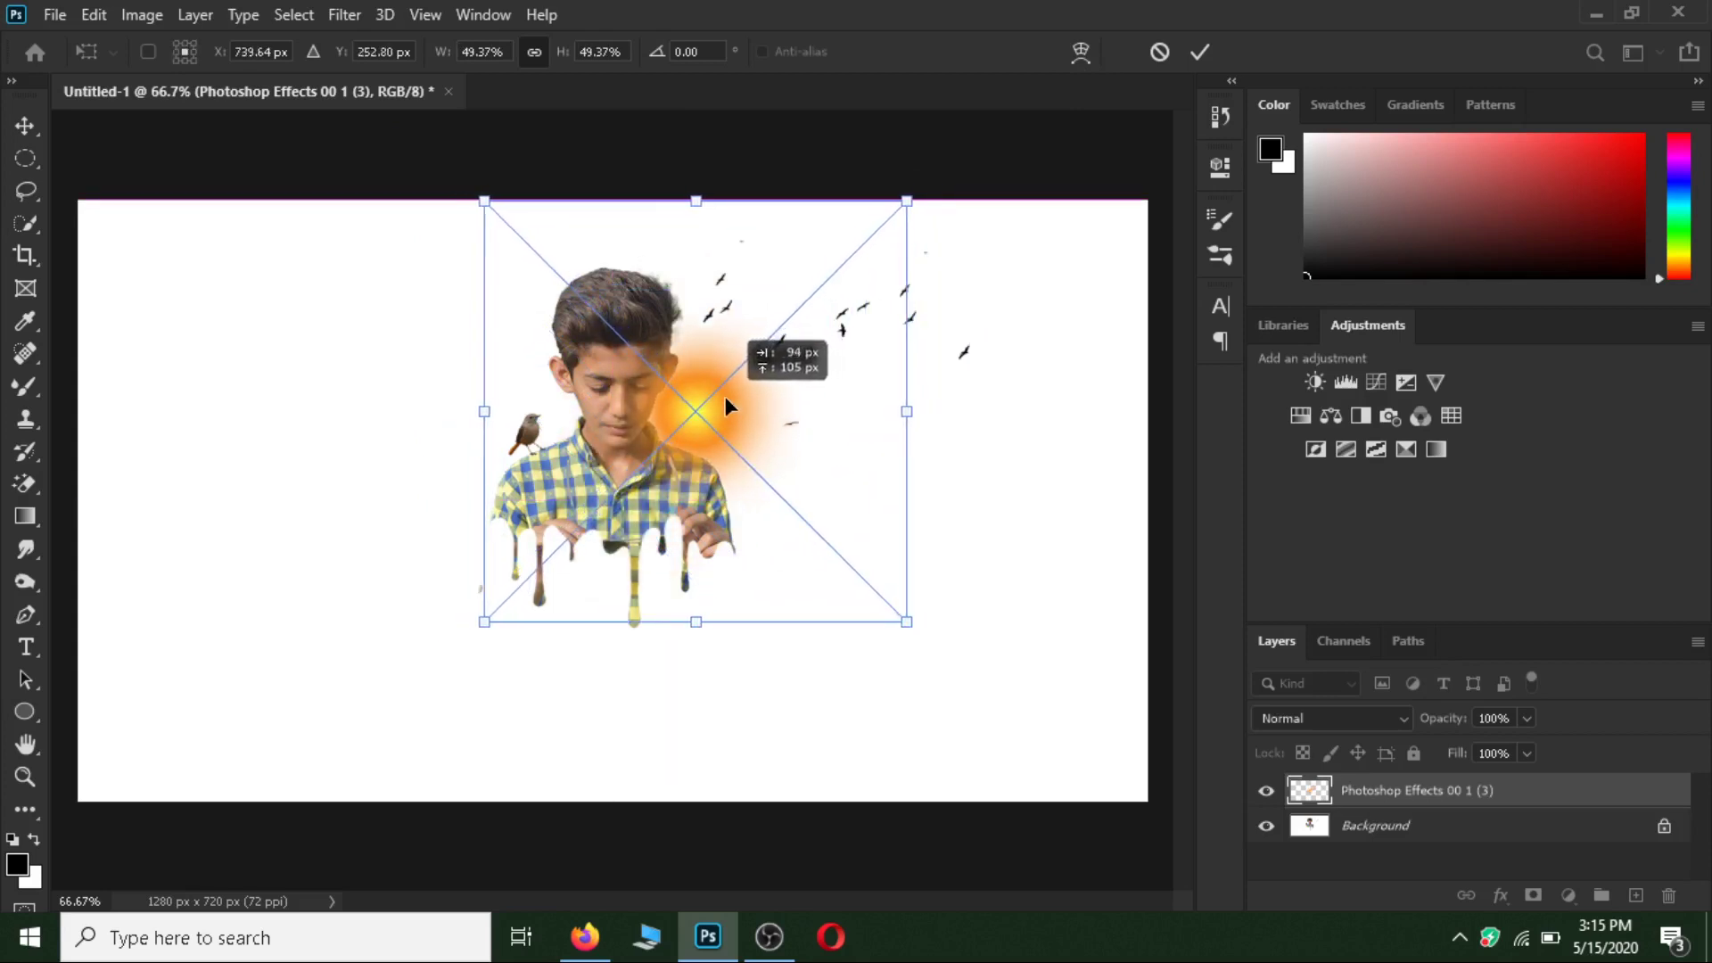
drag(743, 401, 723, 396)
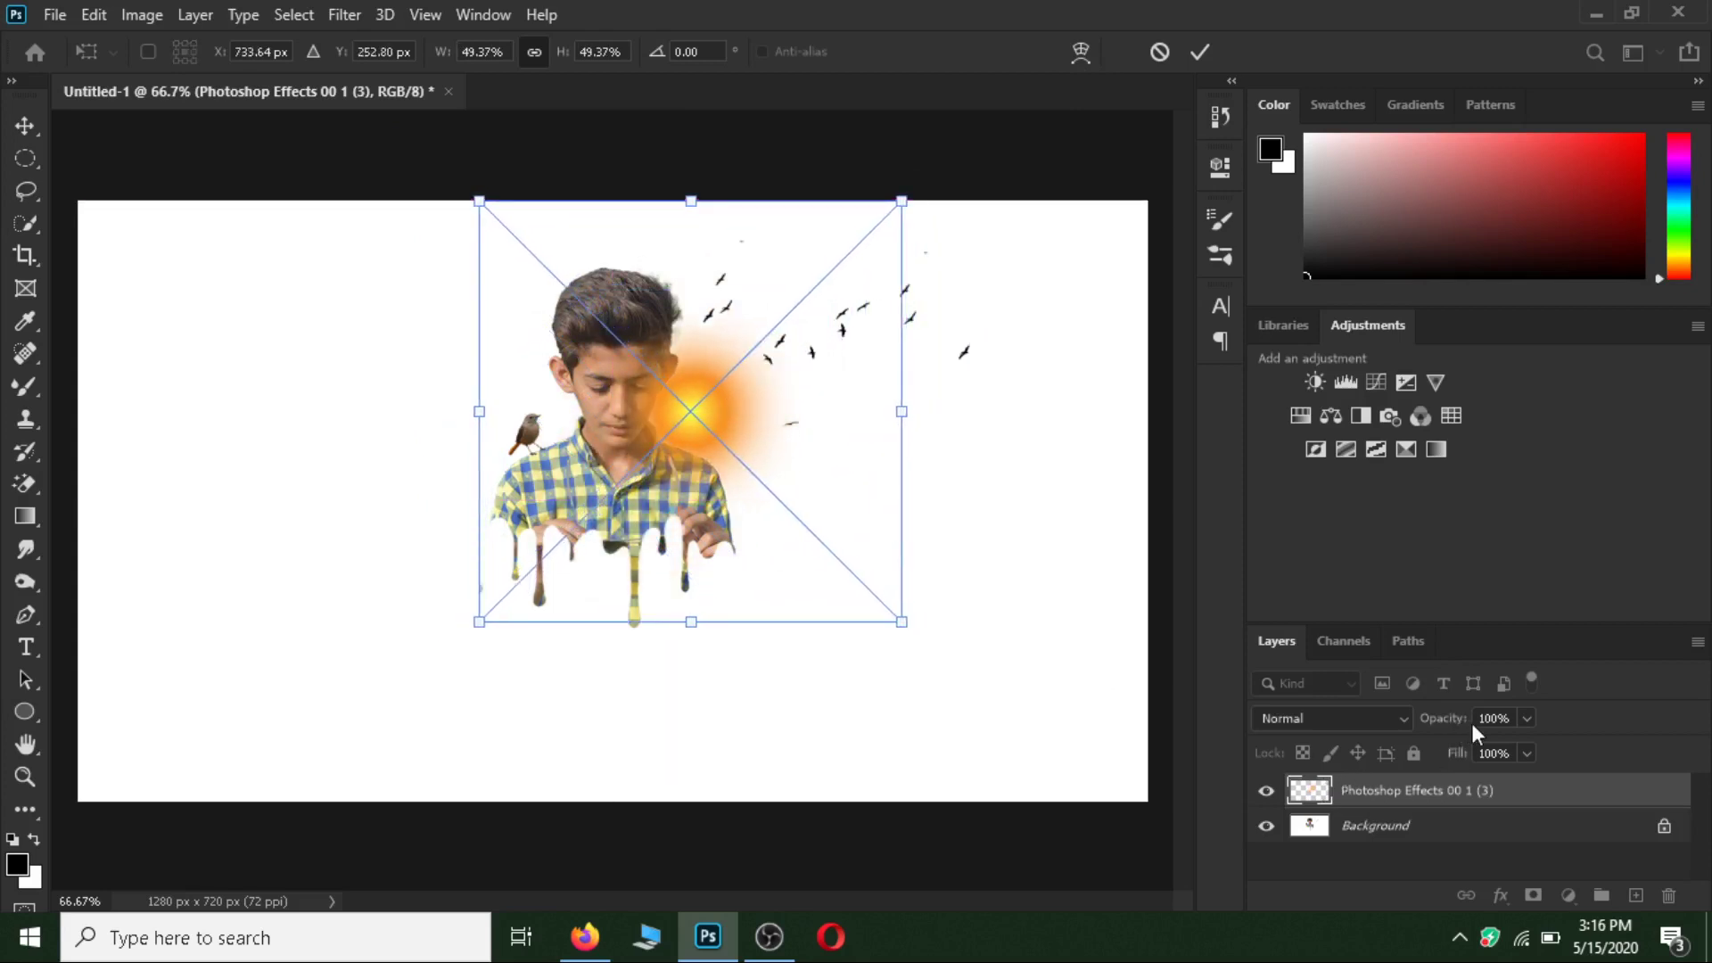
- Blend the glow with Overlay at 69% opacity, commit it, and merge it down
drag(1471, 724, 1431, 720)
click(1367, 719)
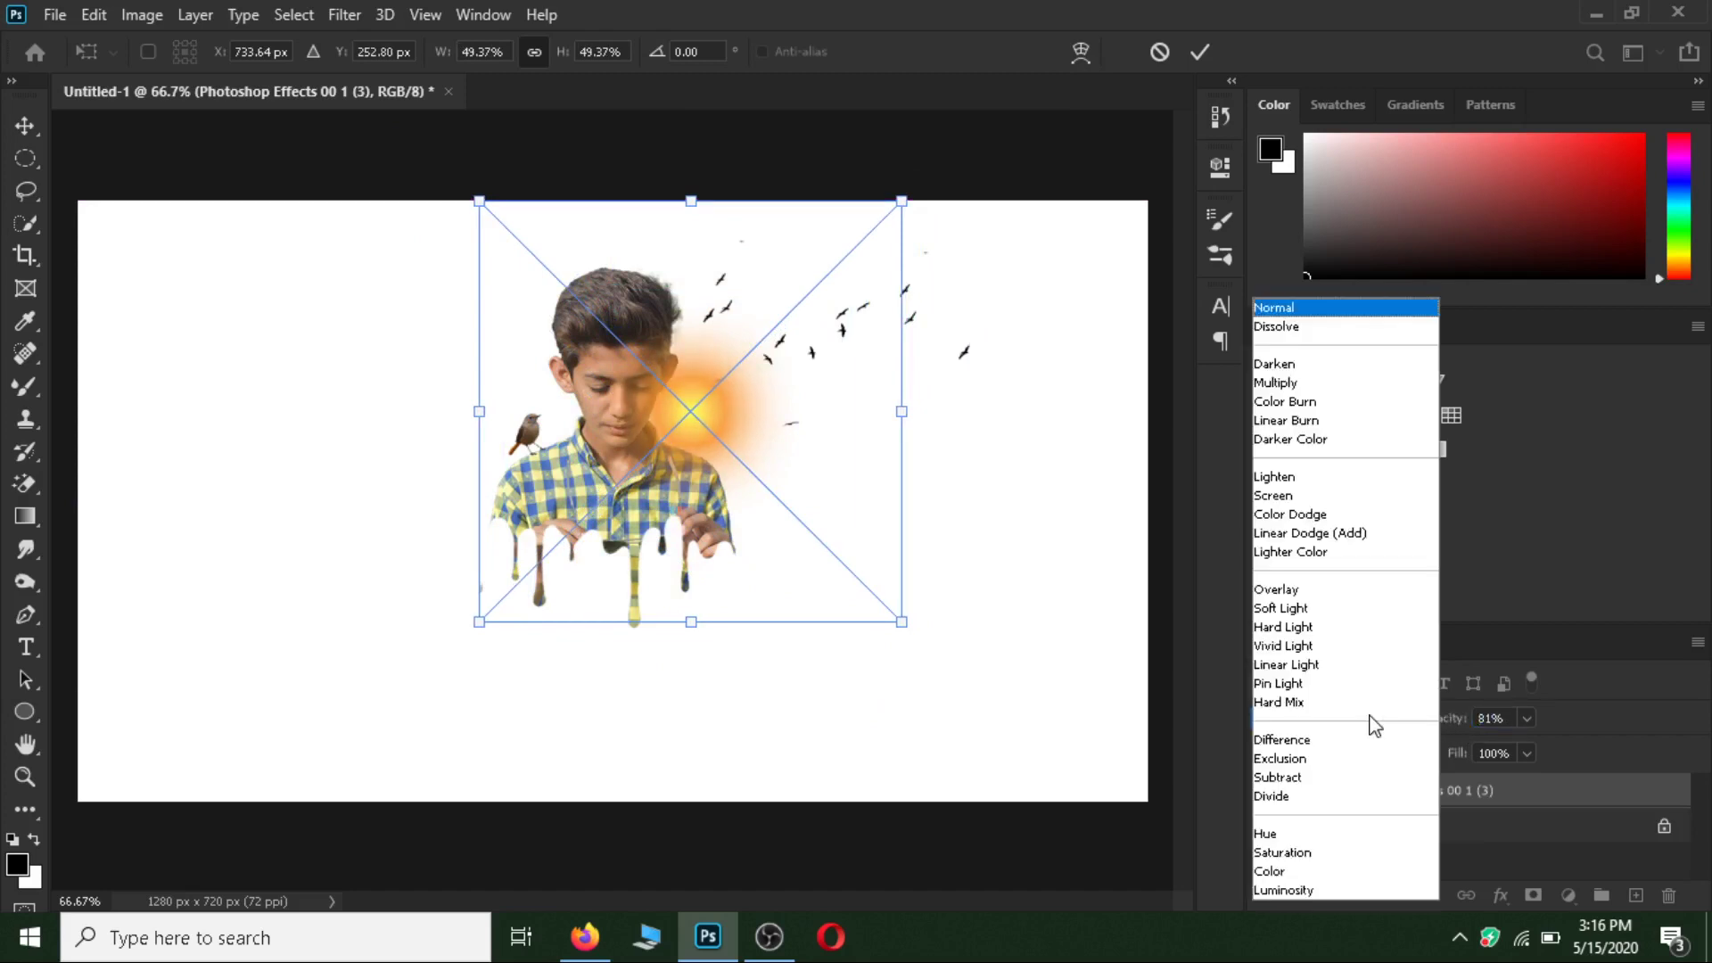
click(1281, 592)
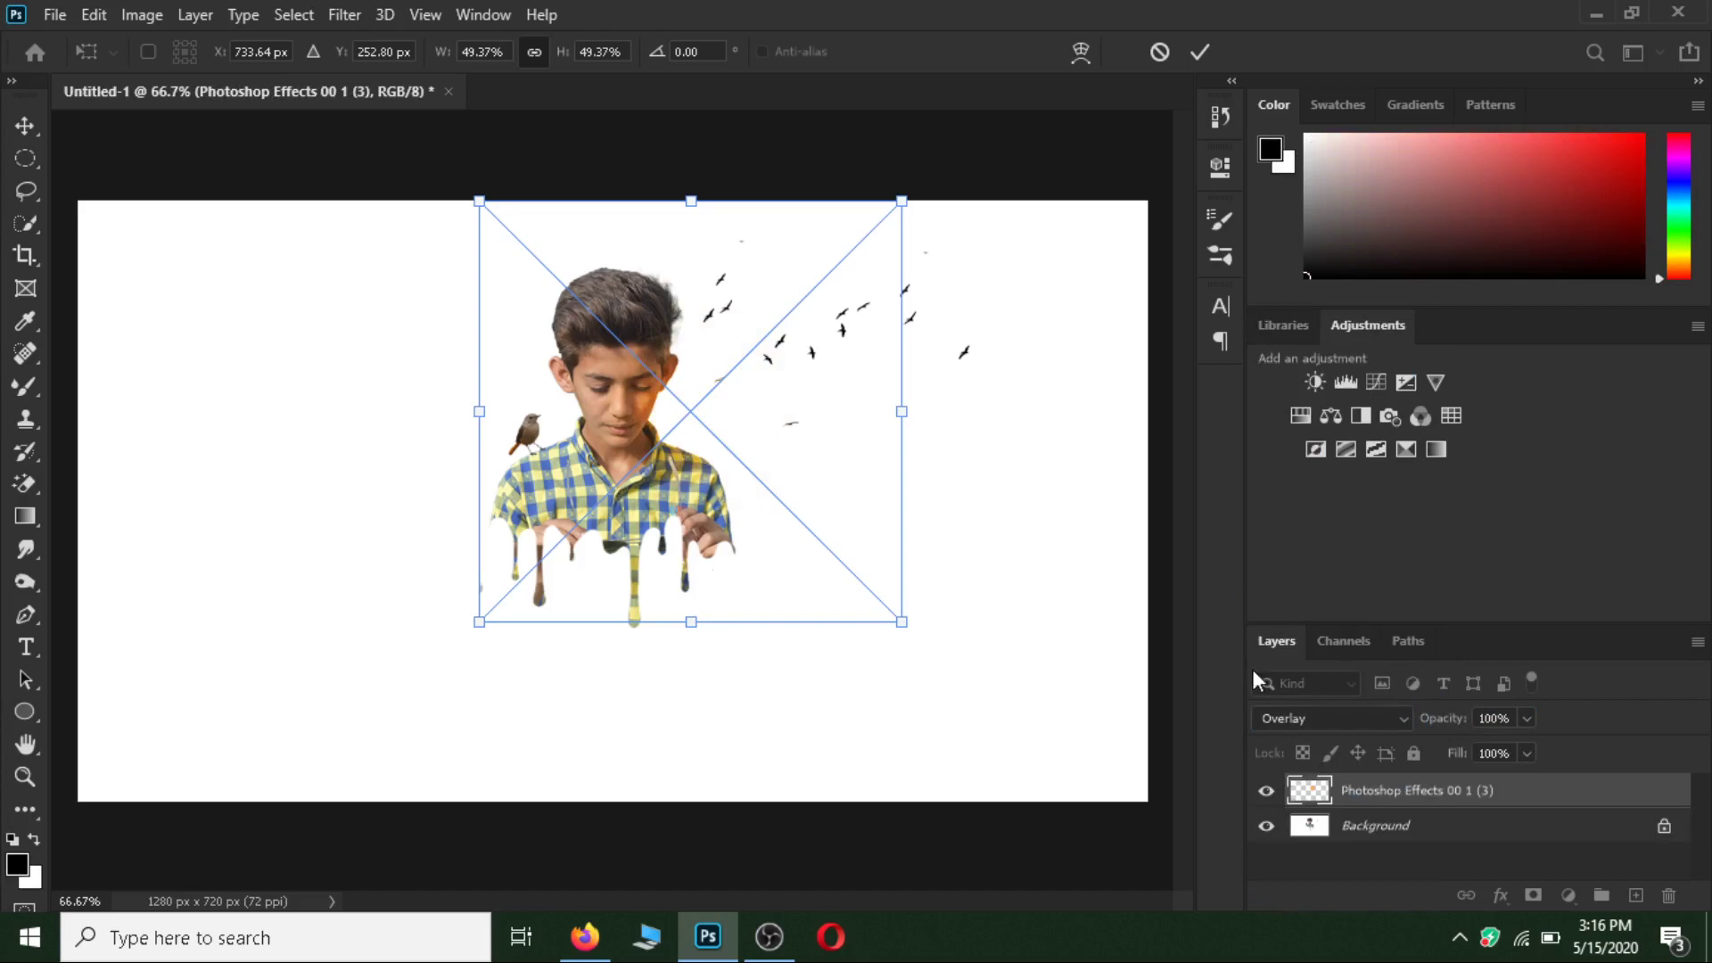
mouse_move(1433, 729)
mouse_down()
mouse_move(1399, 727)
mouse_move(1437, 729)
mouse_up()
click(1456, 797)
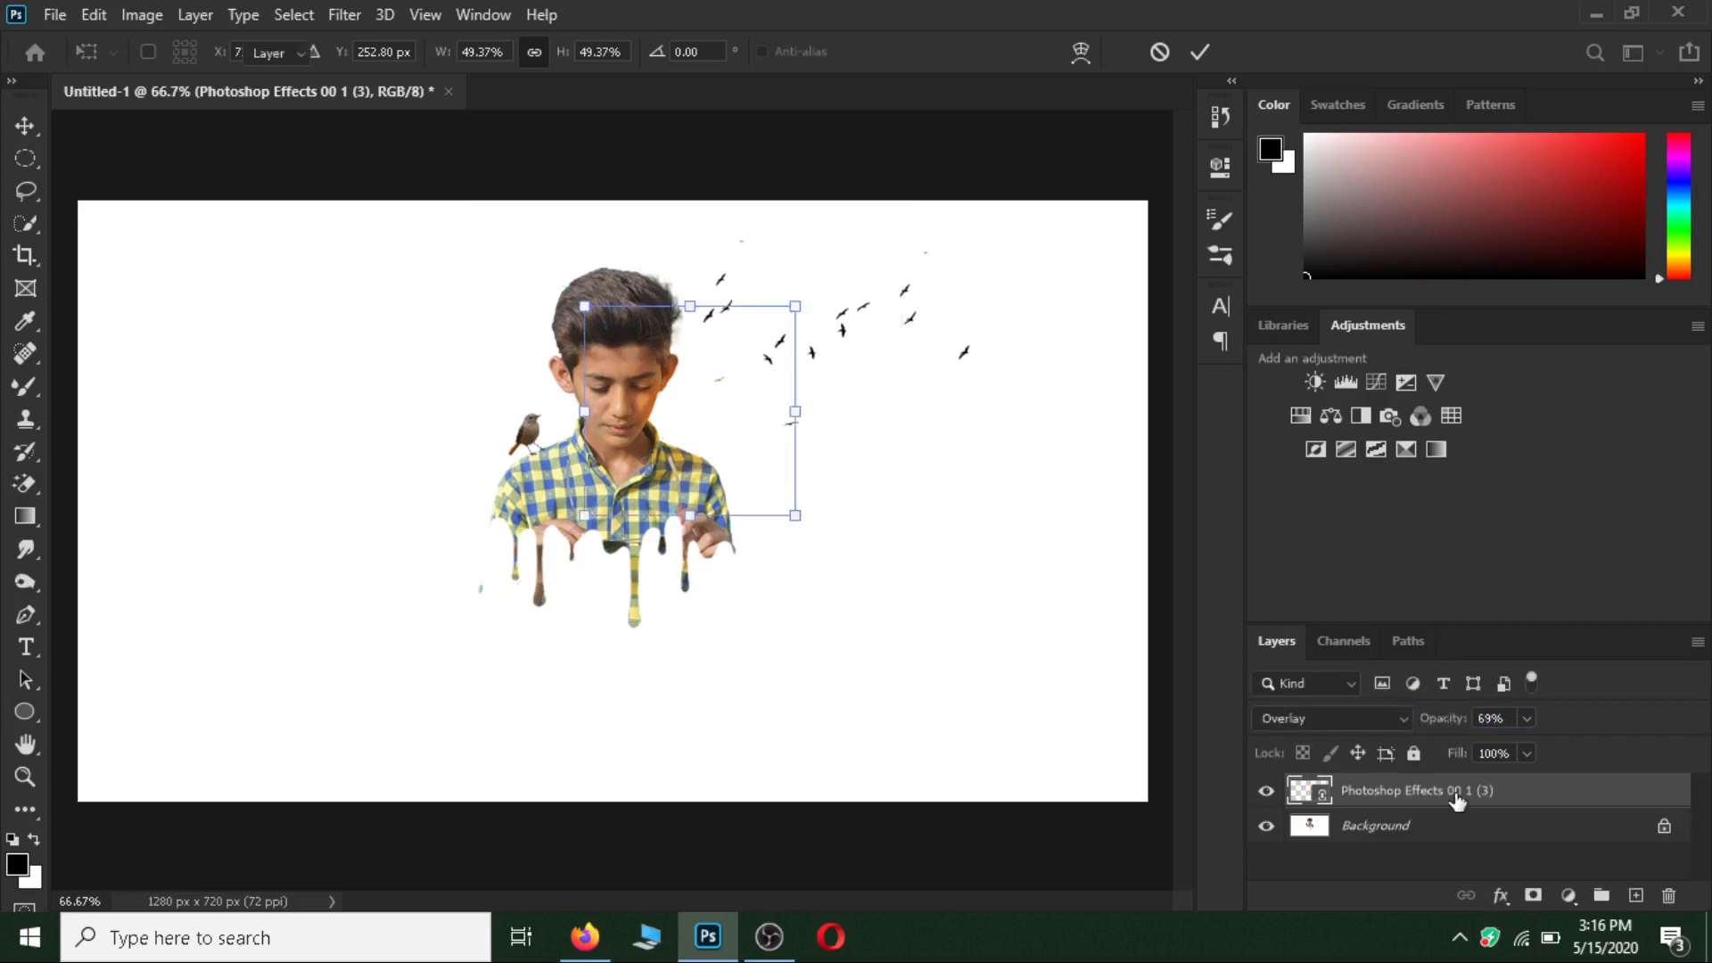
right_click(1456, 796)
click(1179, 812)
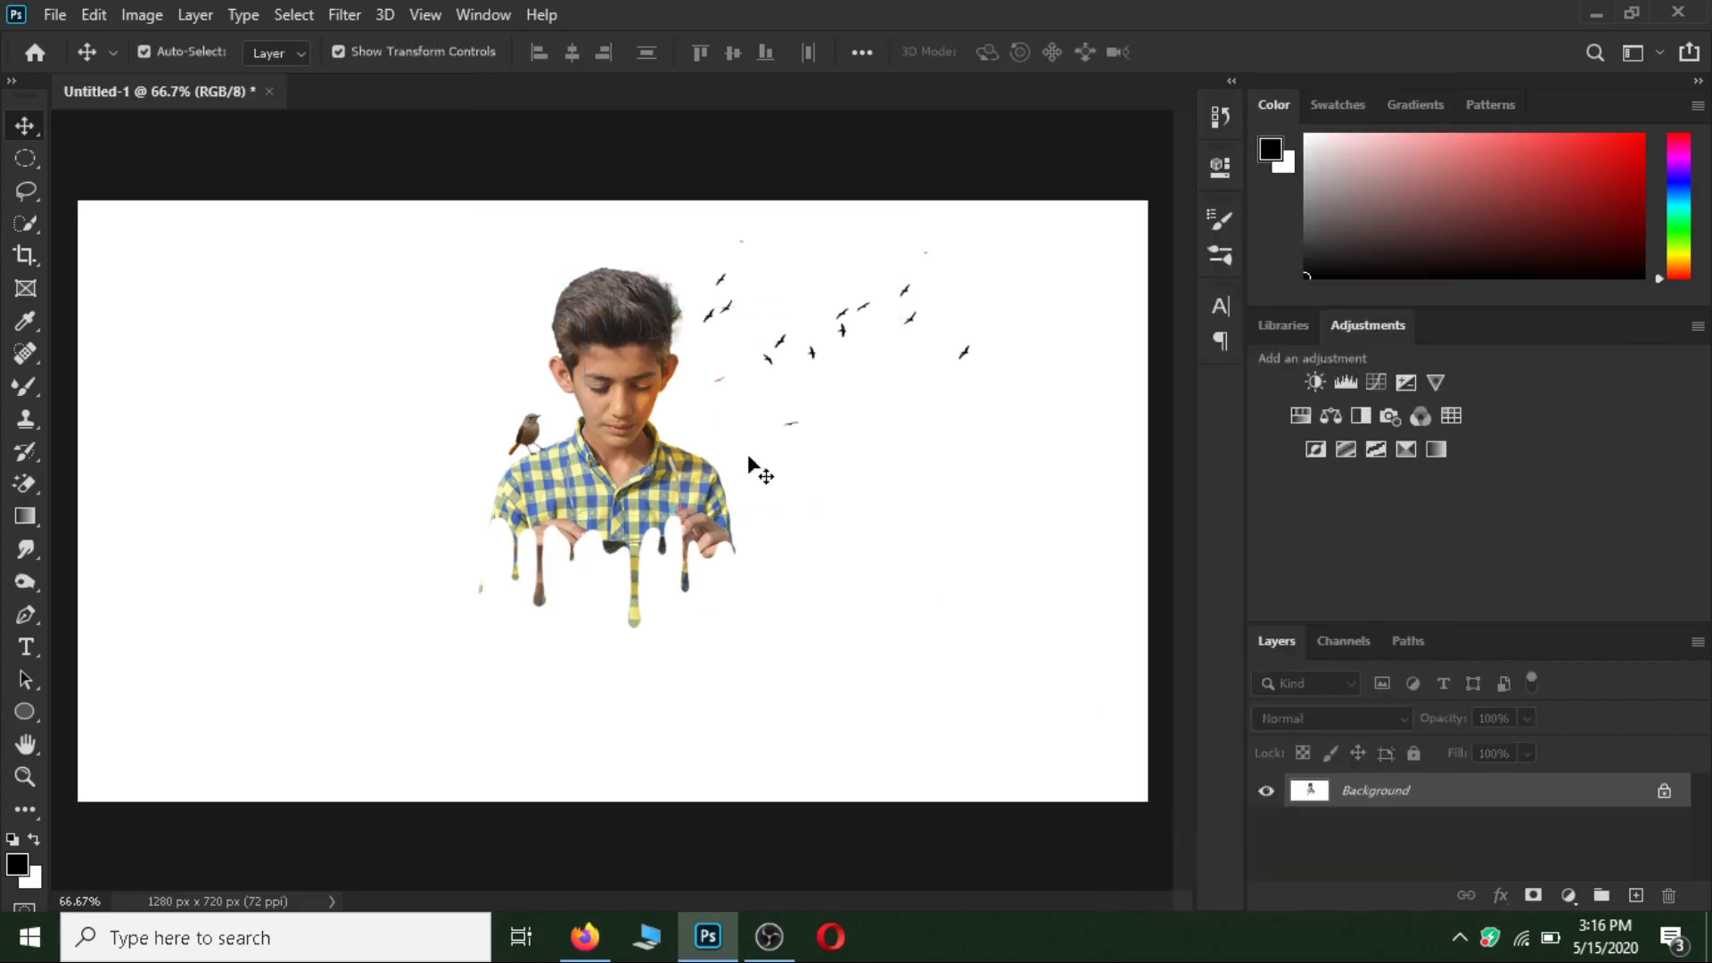
- Add a layer mask to the Background, then undo it to restore the plain Background layer
click(1533, 895)
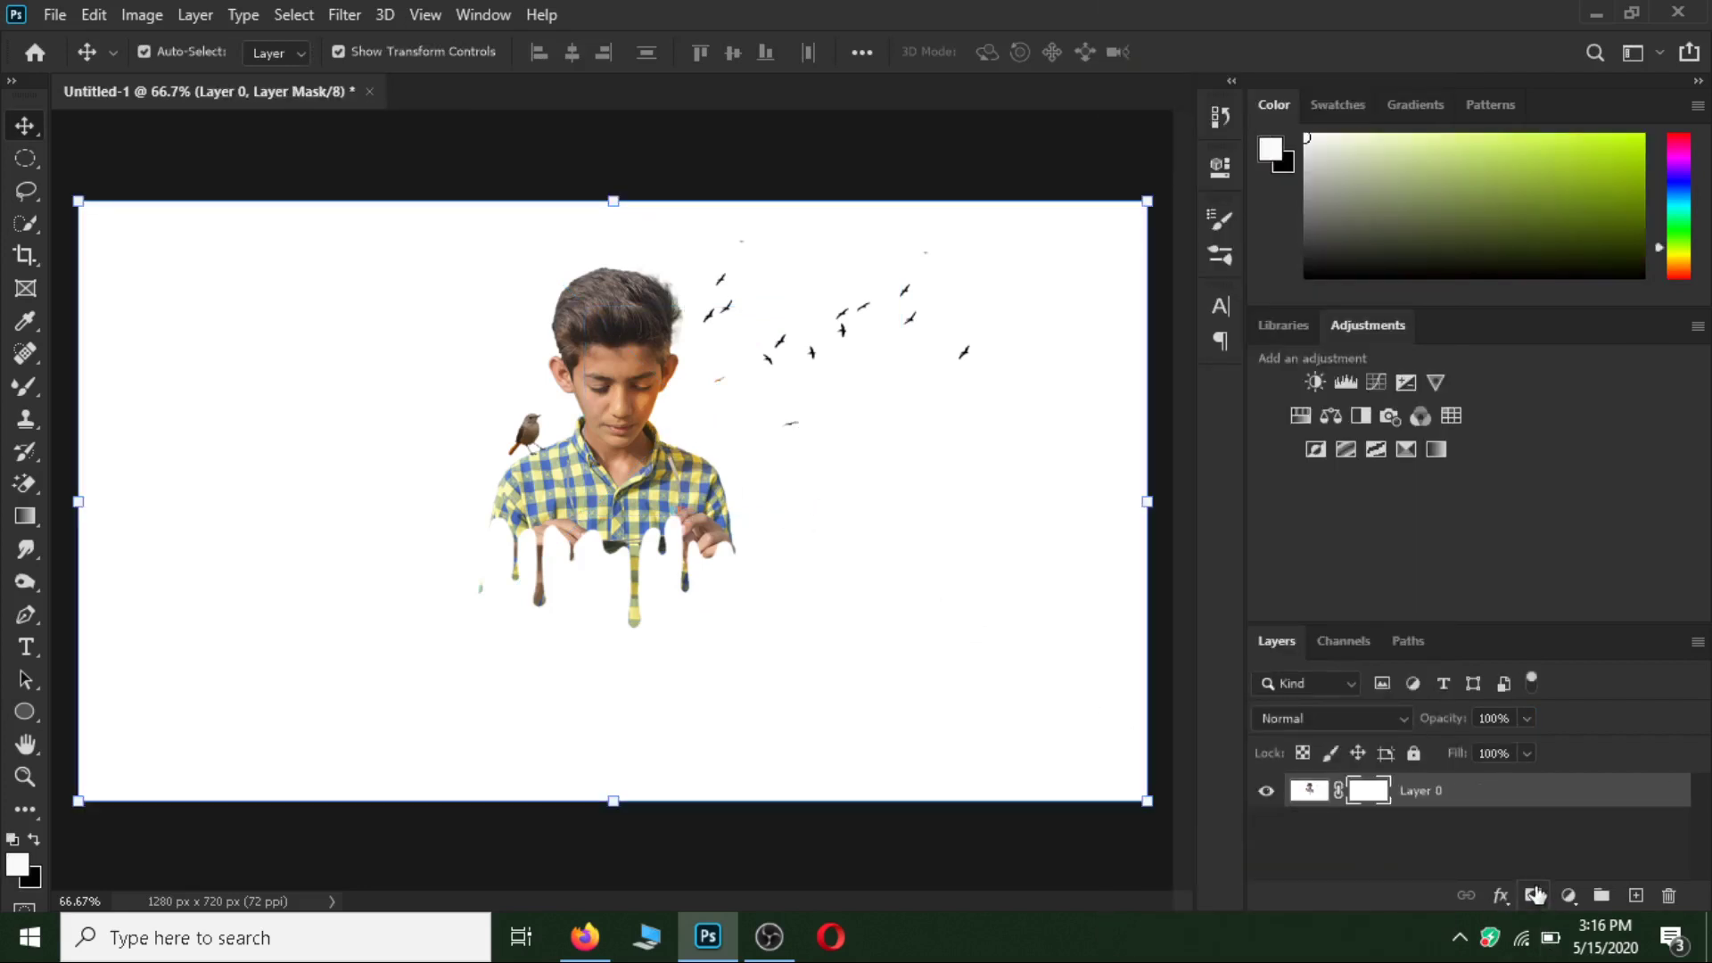
click(1576, 898)
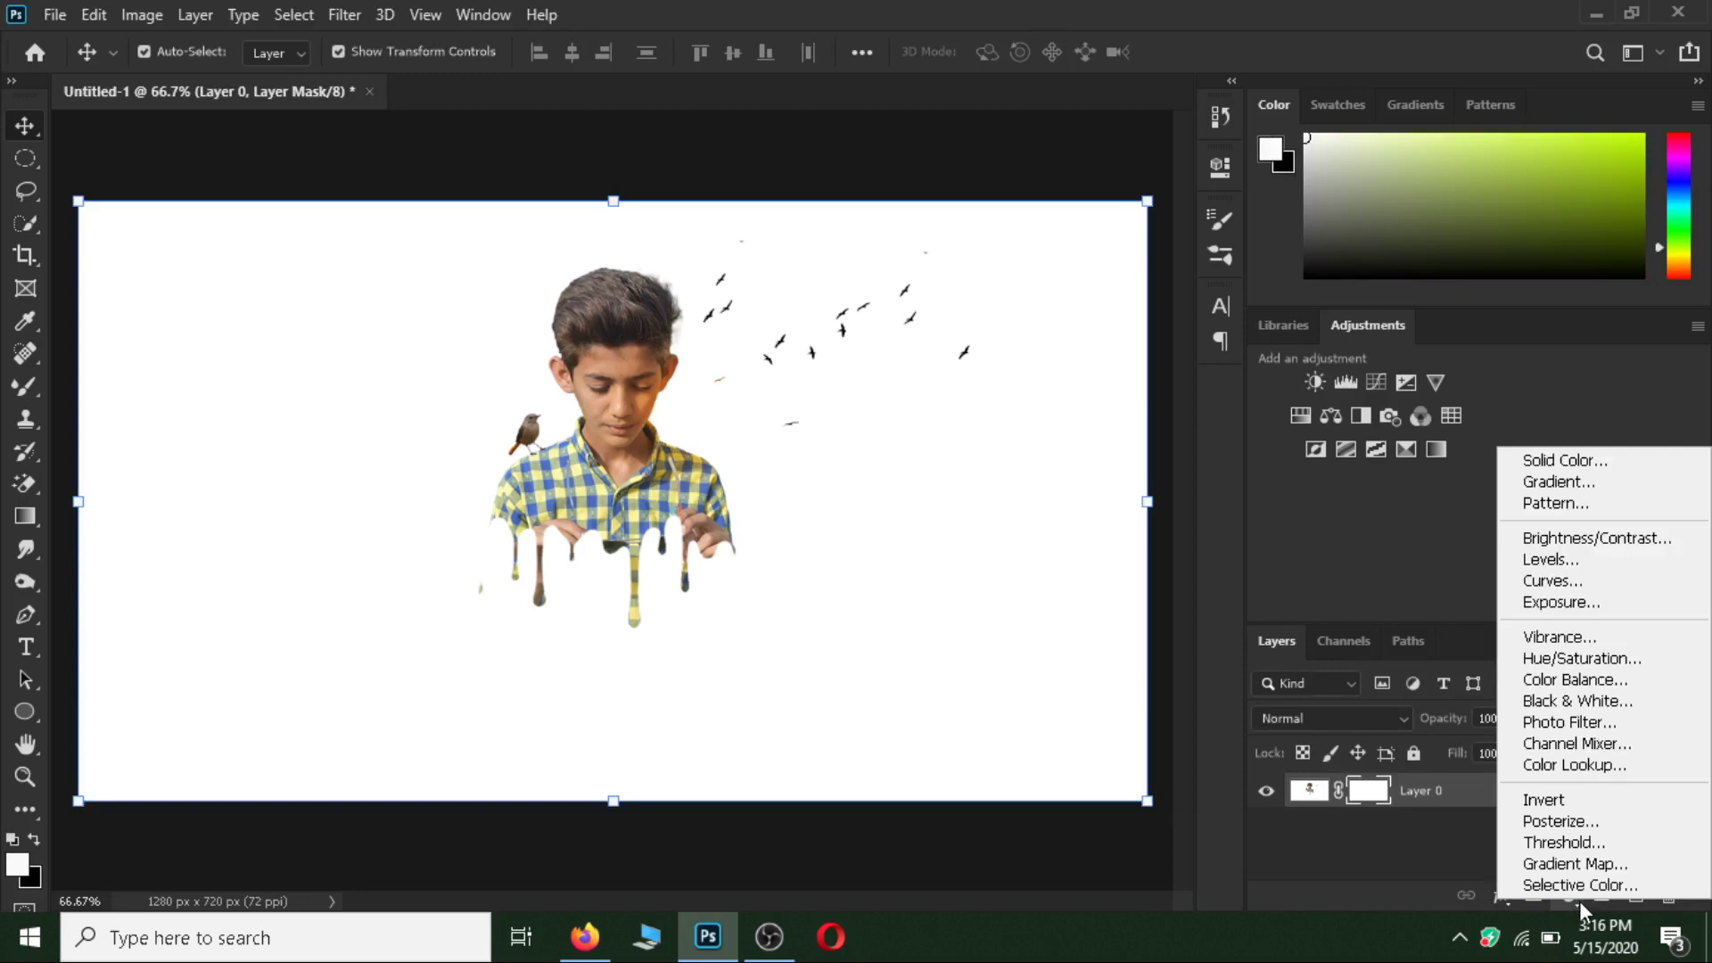
click(1286, 588)
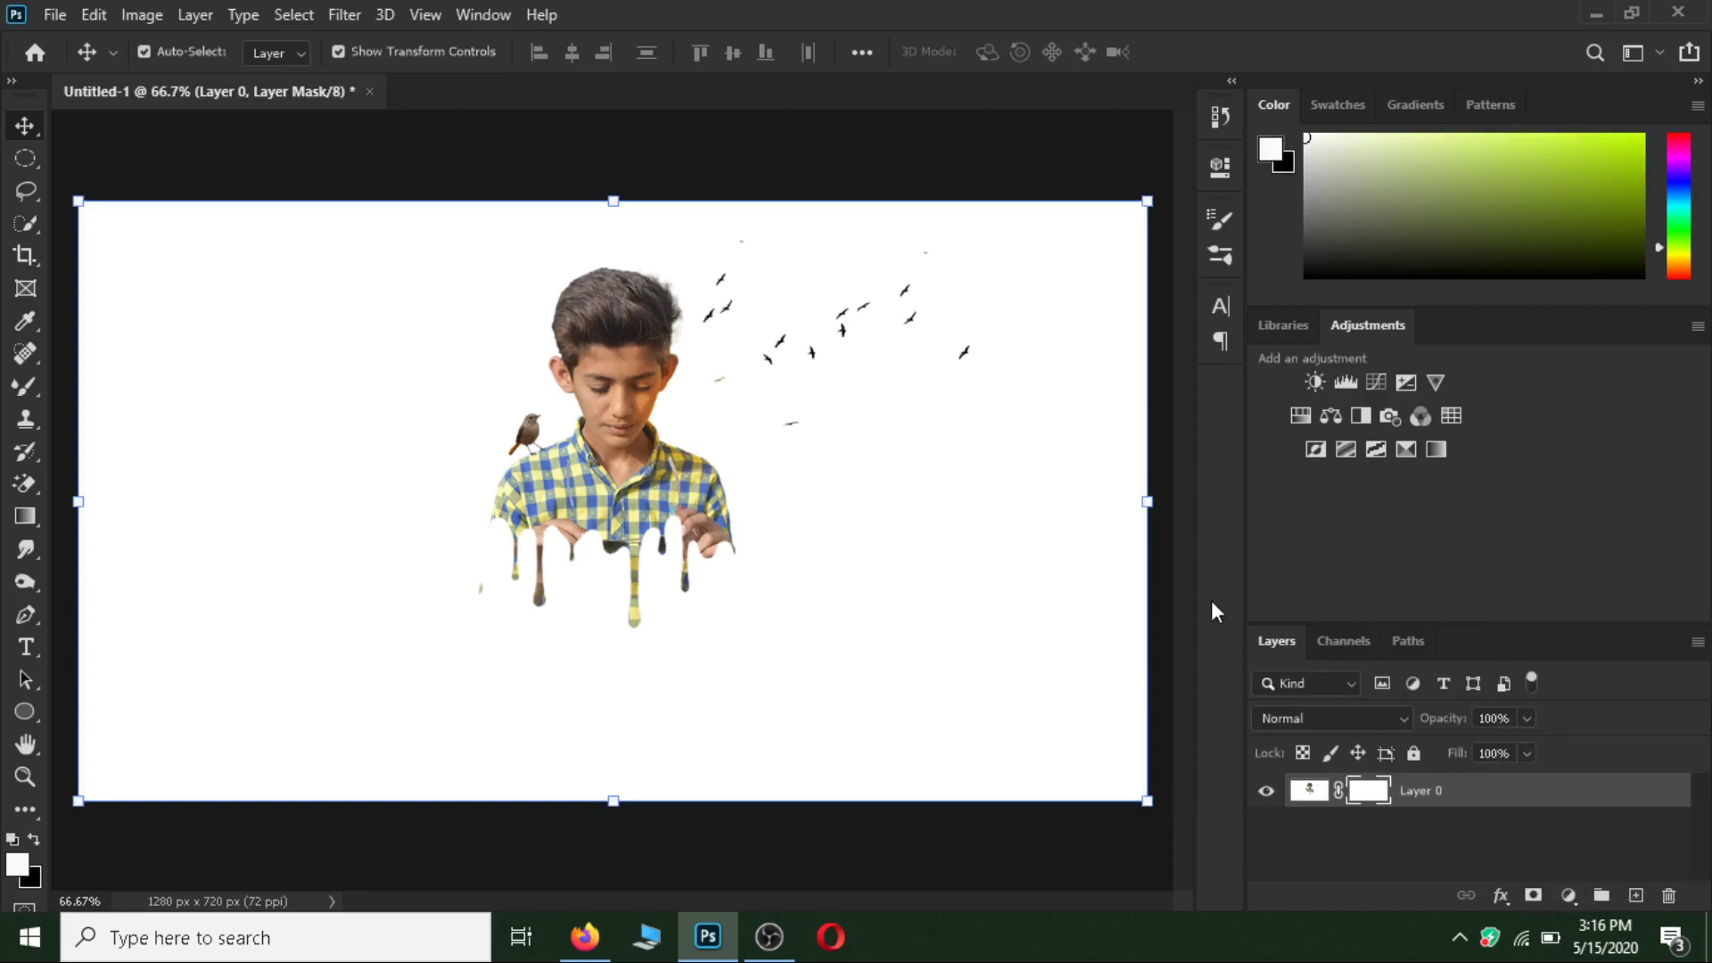
click(1405, 793)
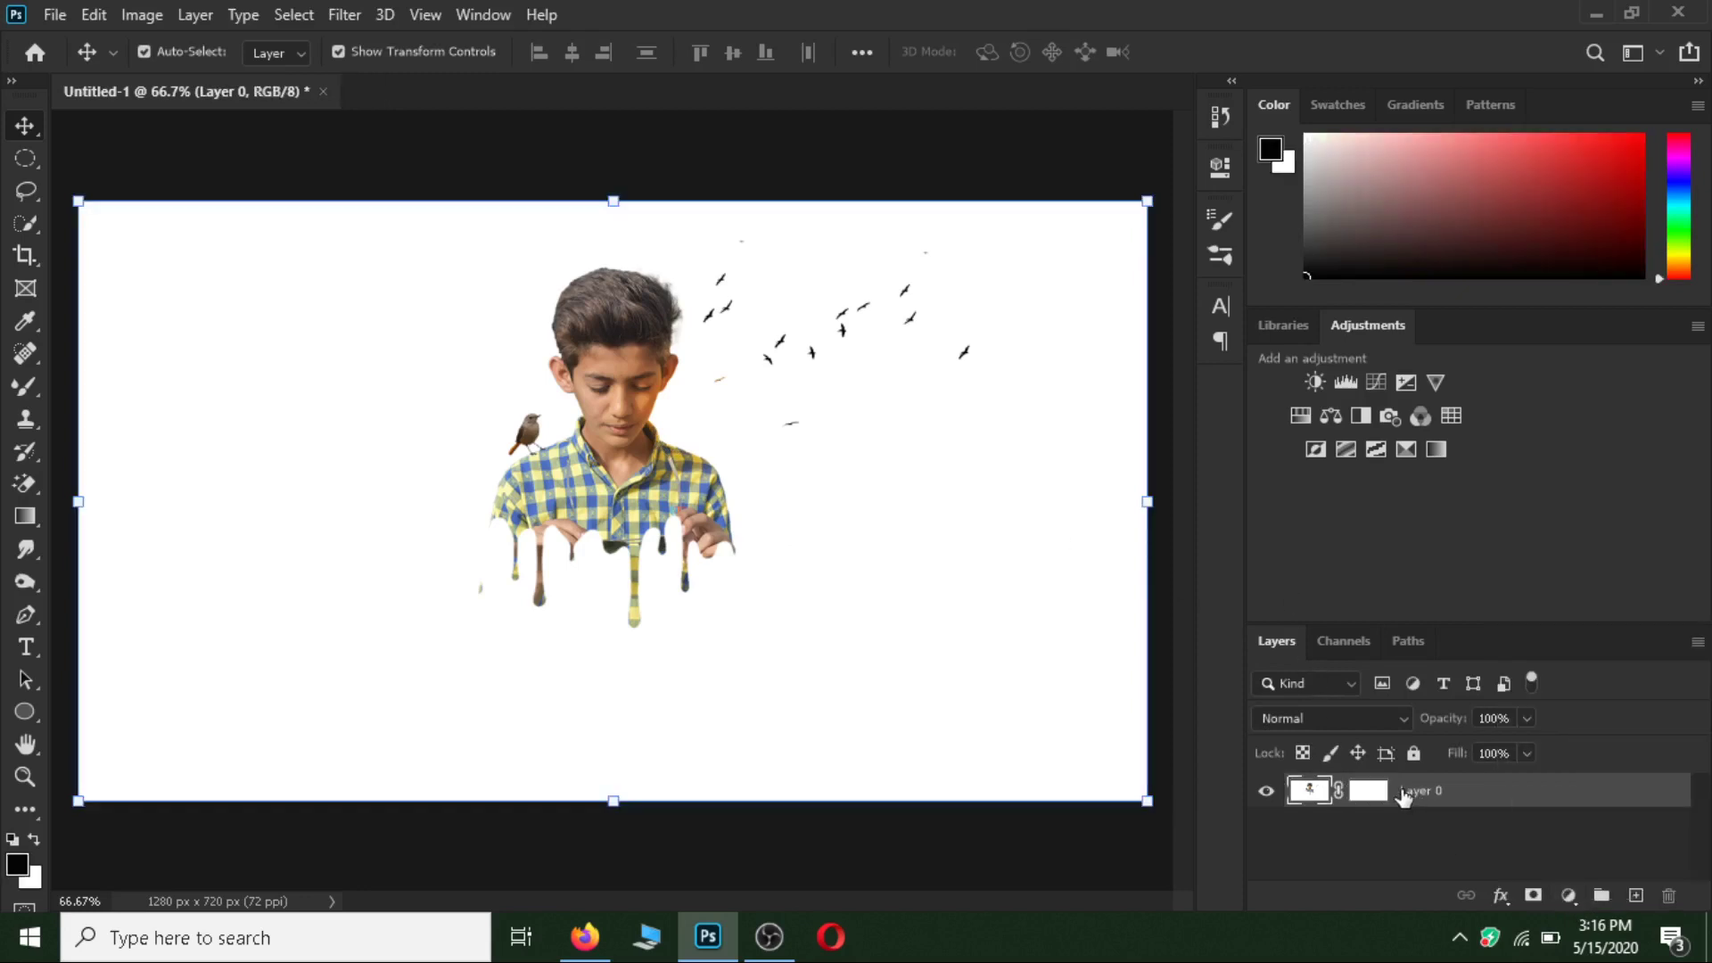
key(ctrl+z)
key(ctrl+z)
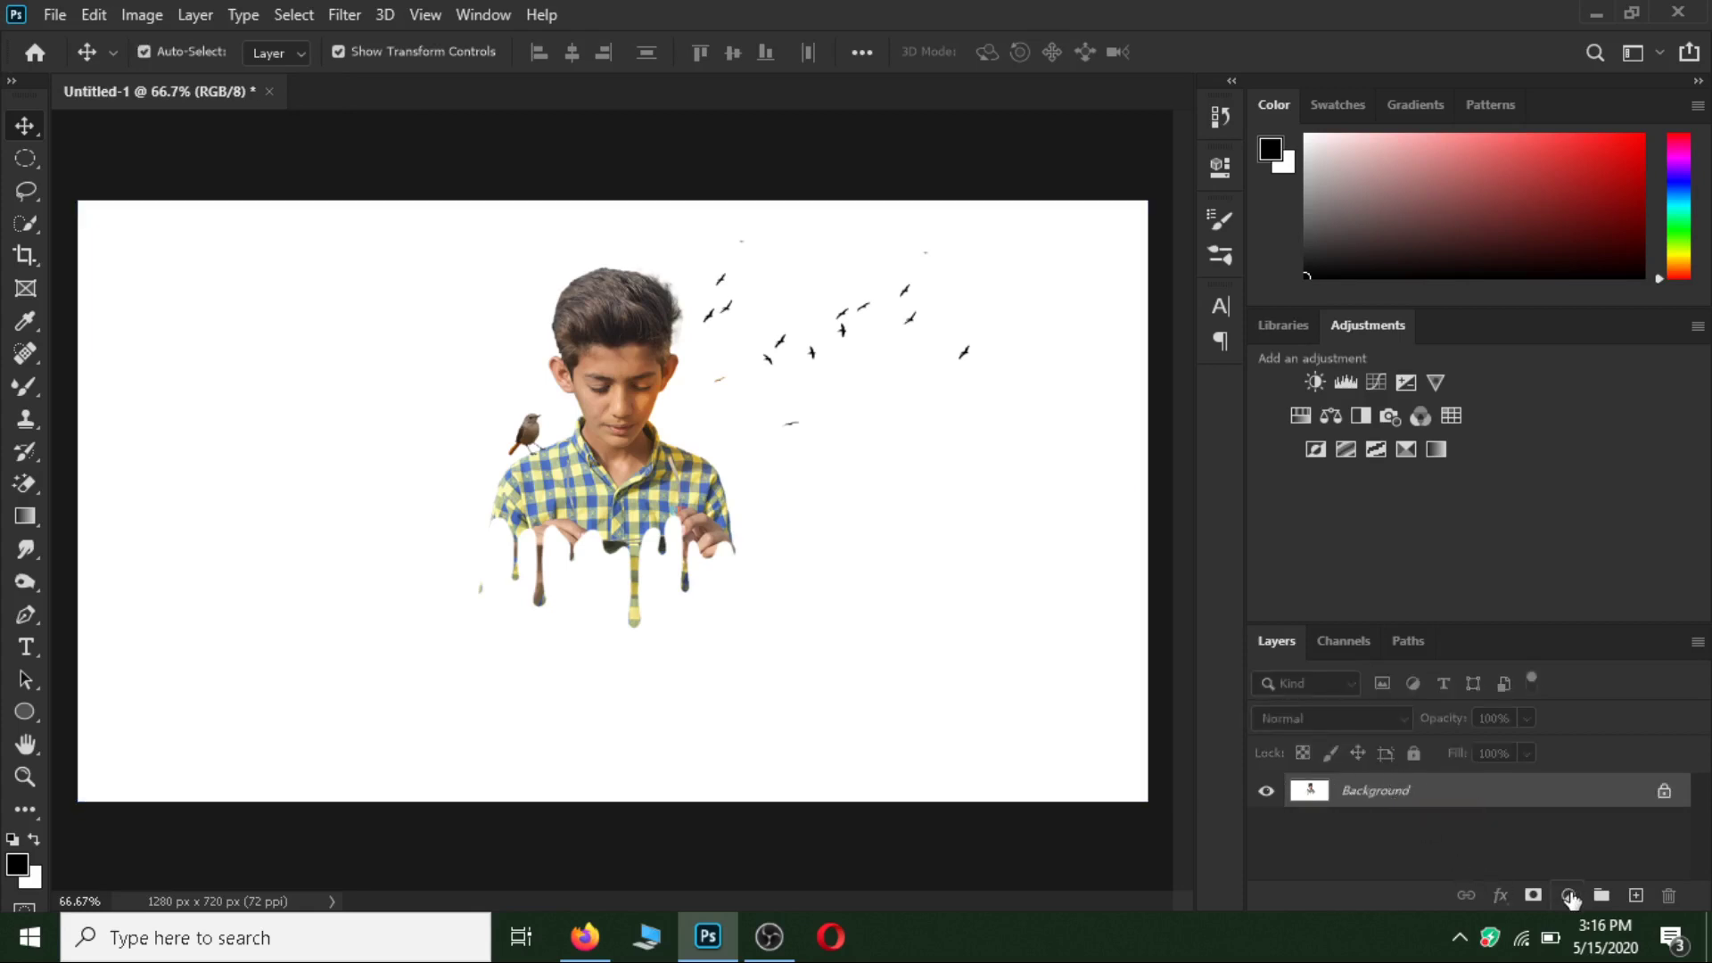
- Add a reversed radial Gradient Fill at 253% scale, then flatten the image into one layer
click(1570, 895)
click(1539, 469)
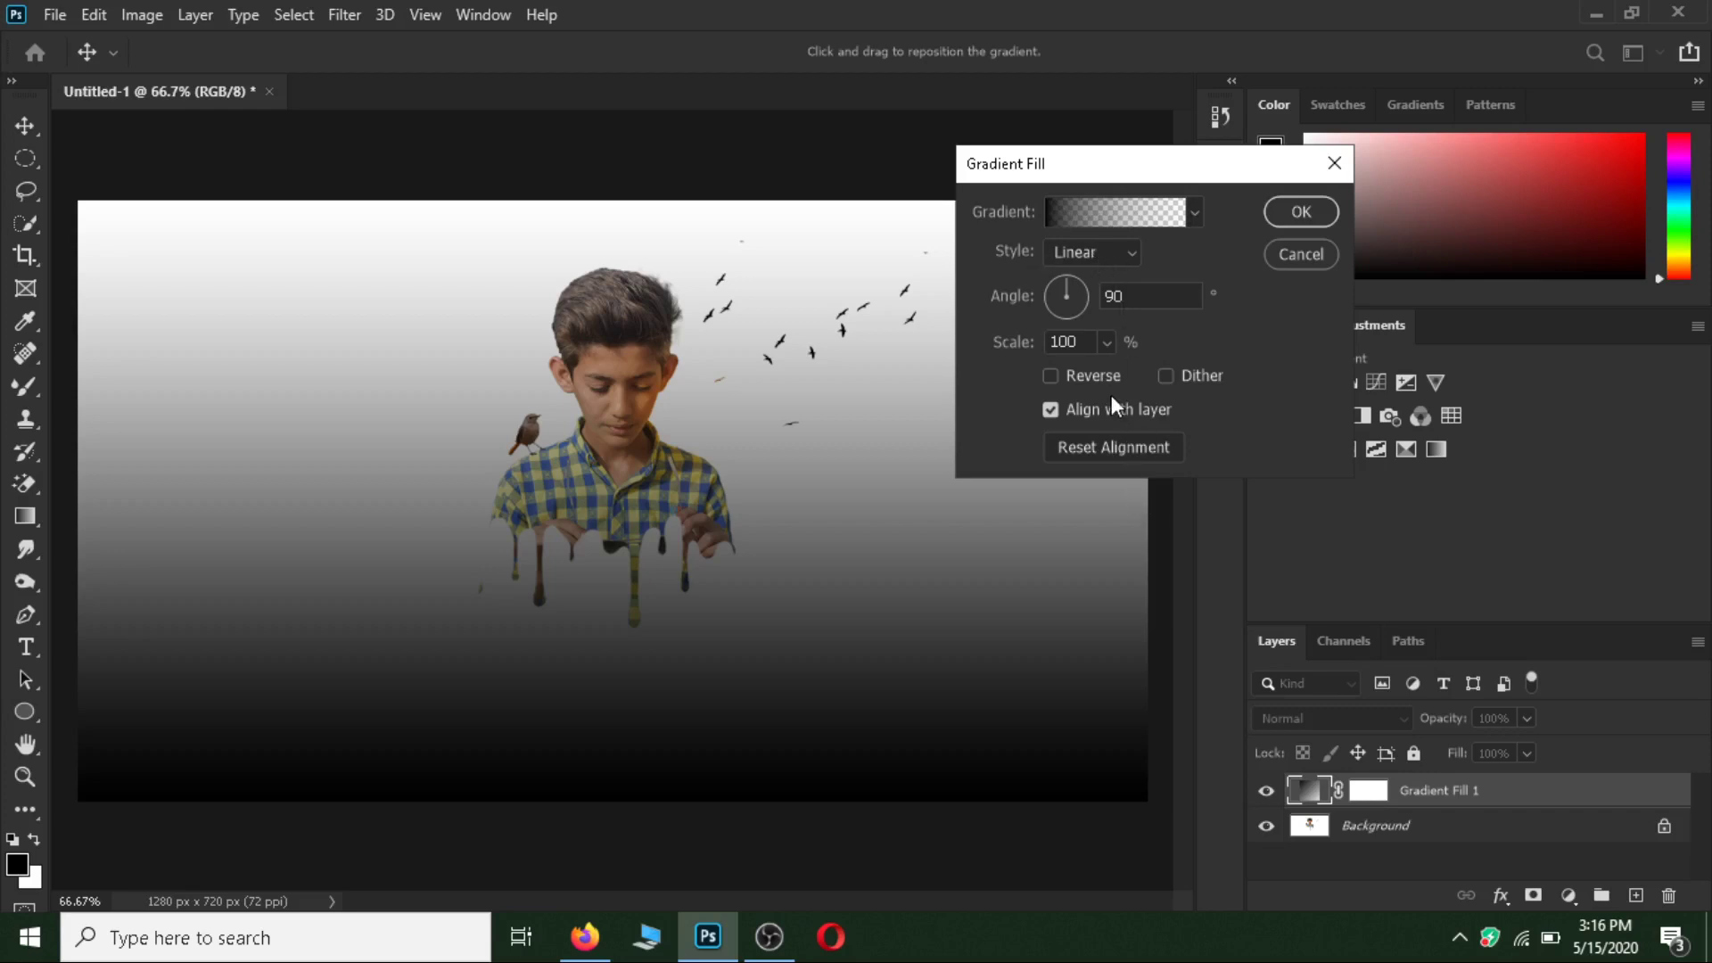
click(1125, 251)
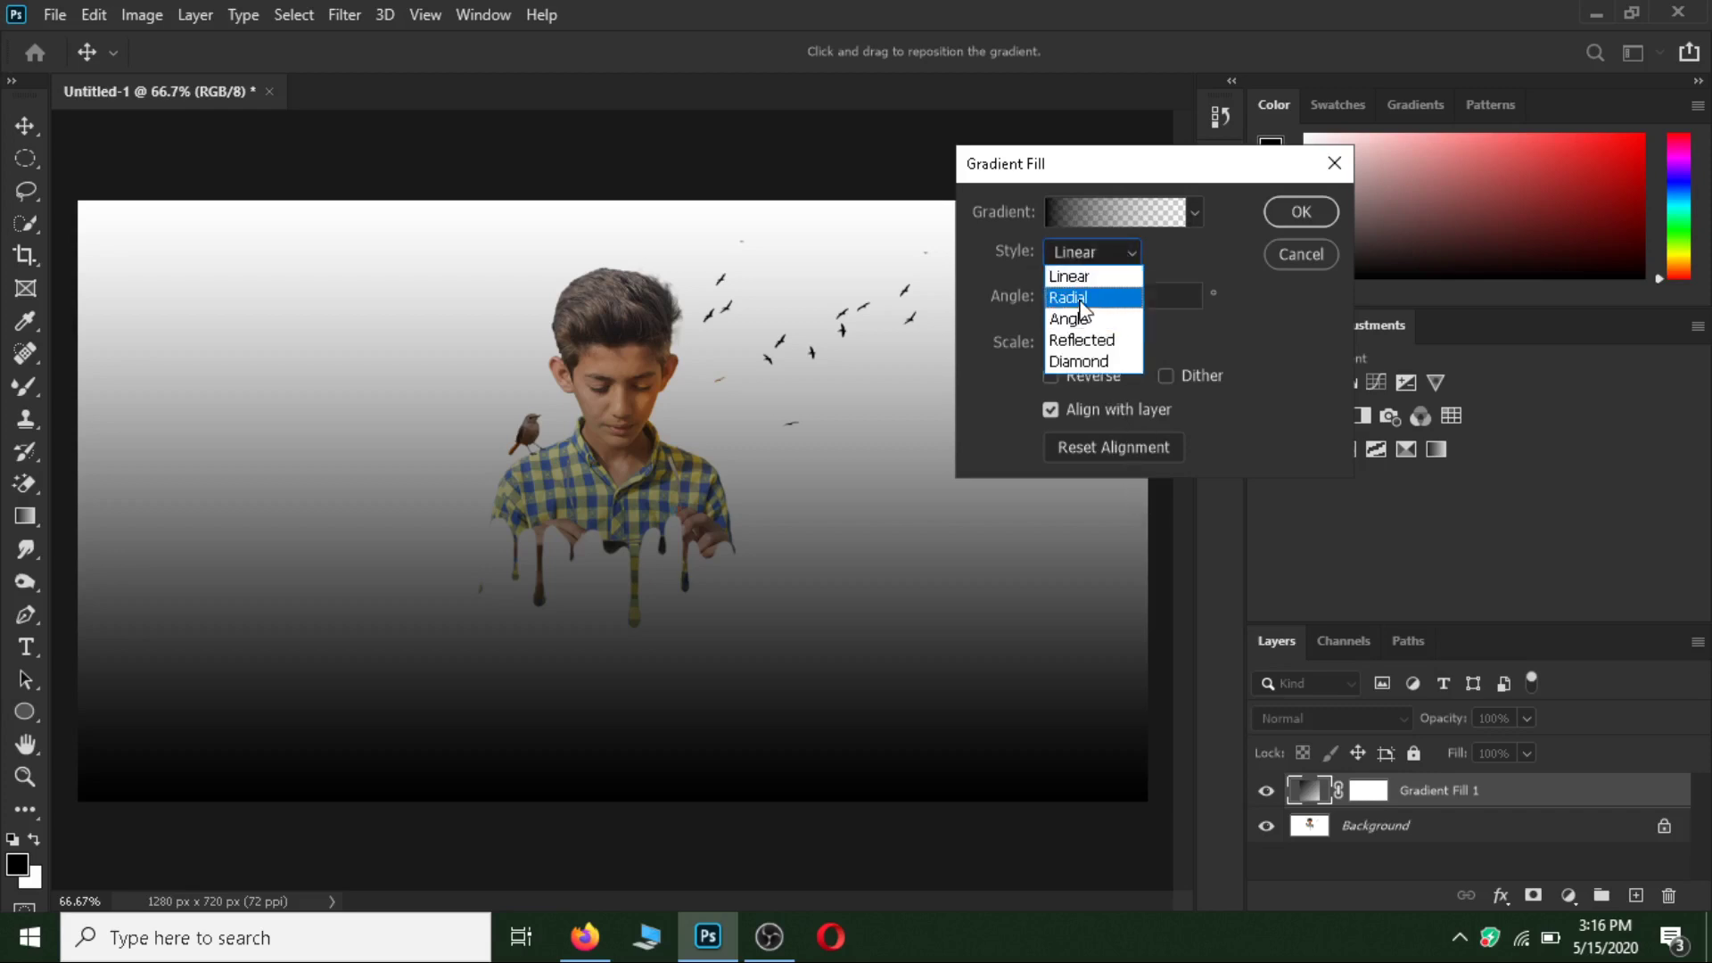
click(1079, 285)
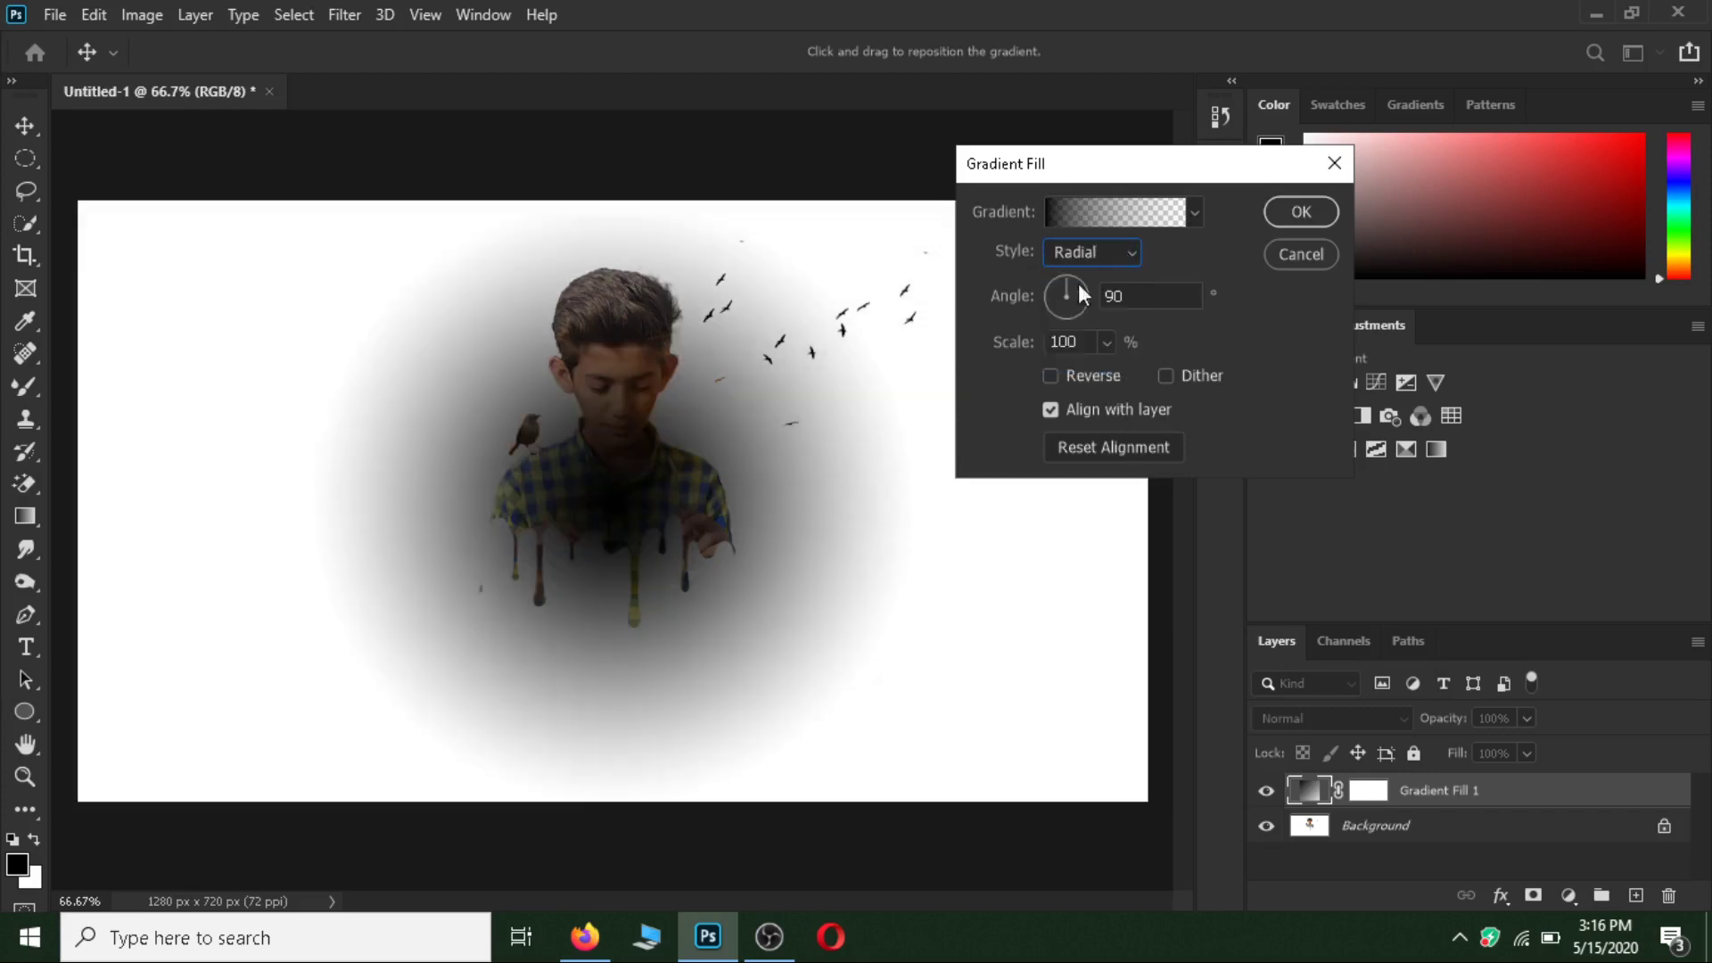
click(1083, 376)
click(1106, 342)
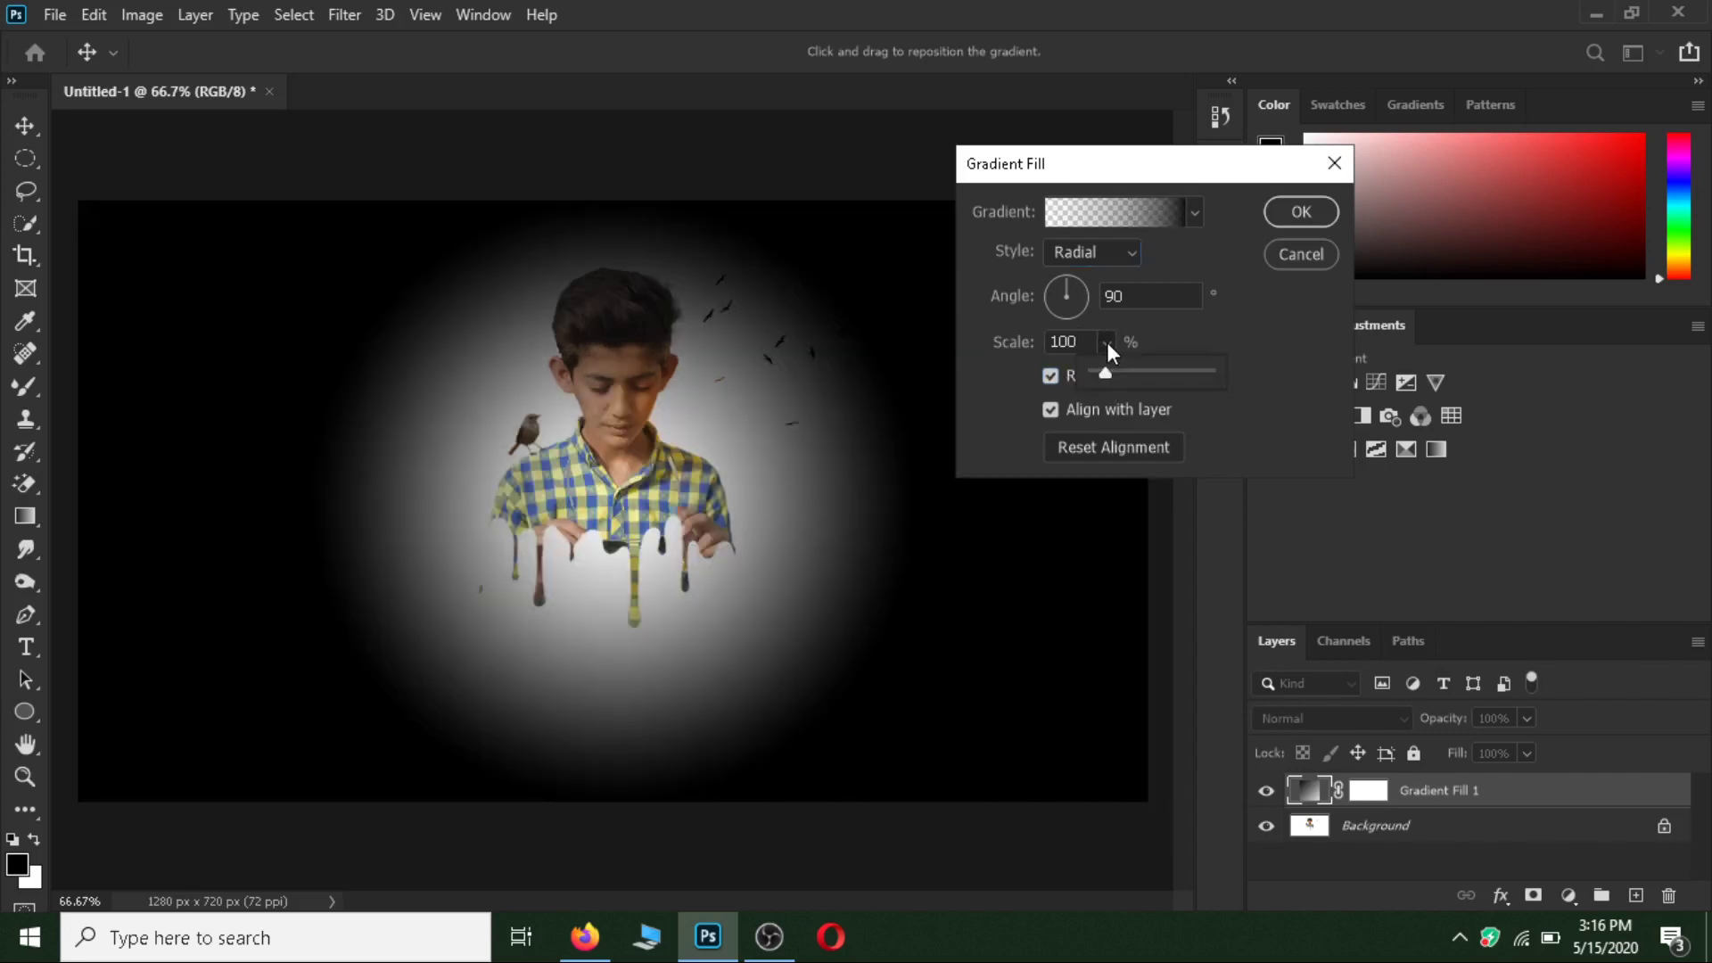
drag(1112, 372, 1131, 371)
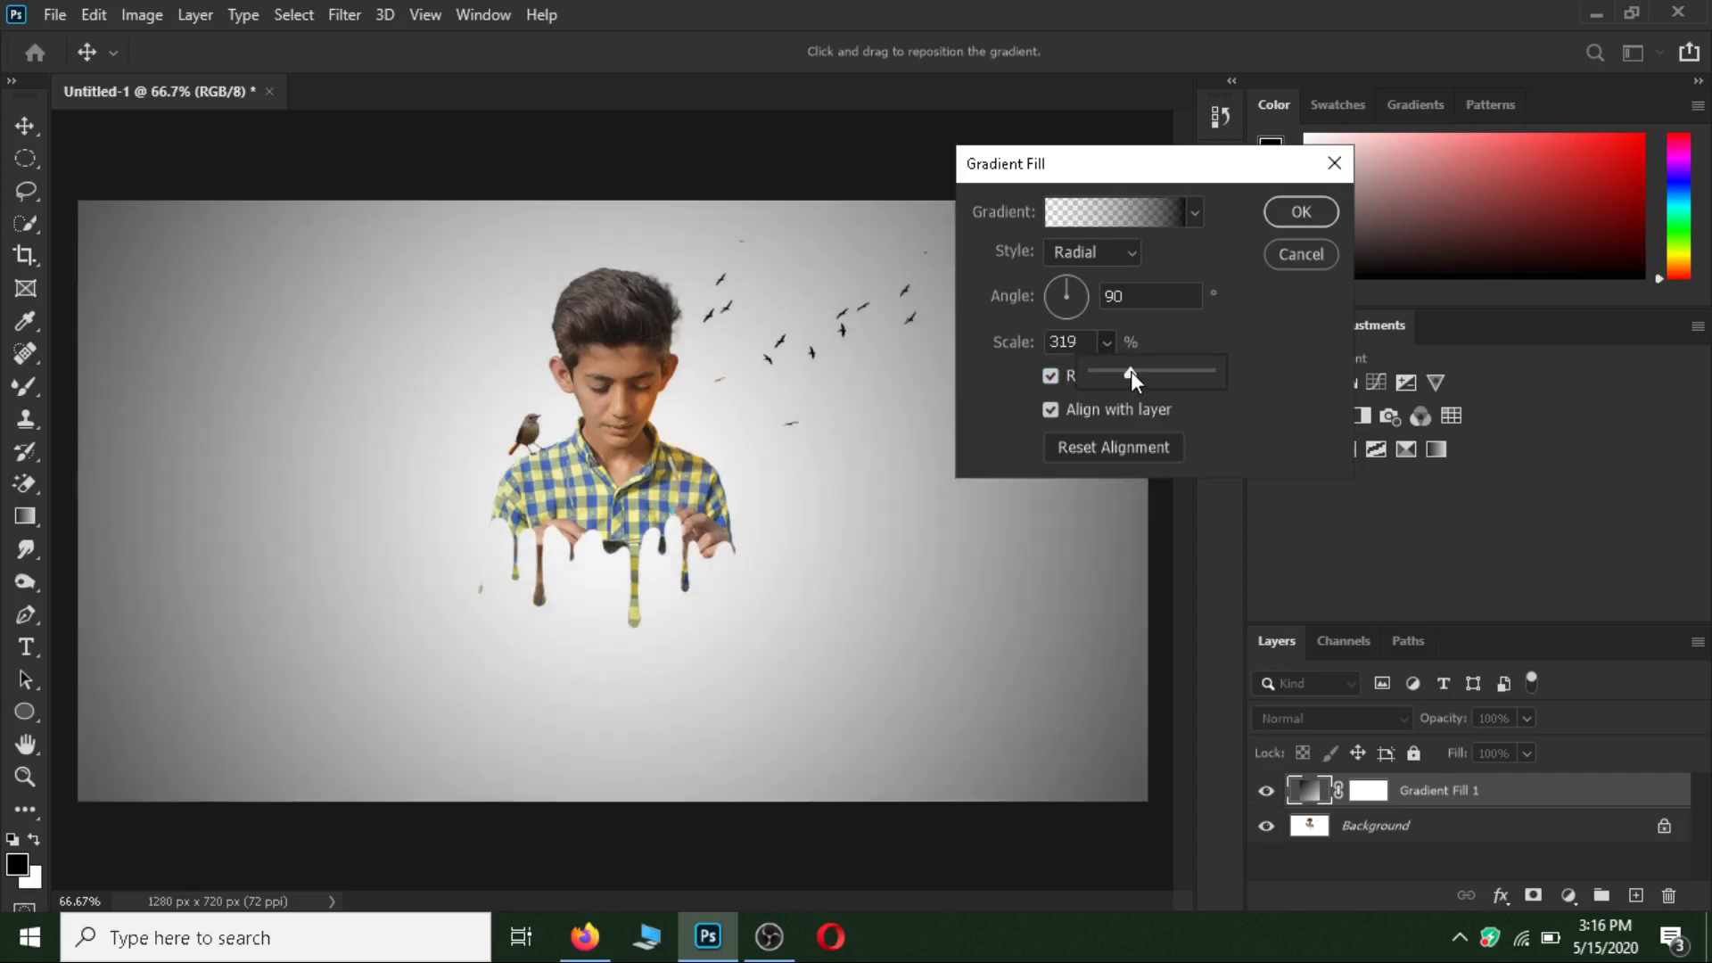
drag(1130, 371, 1123, 372)
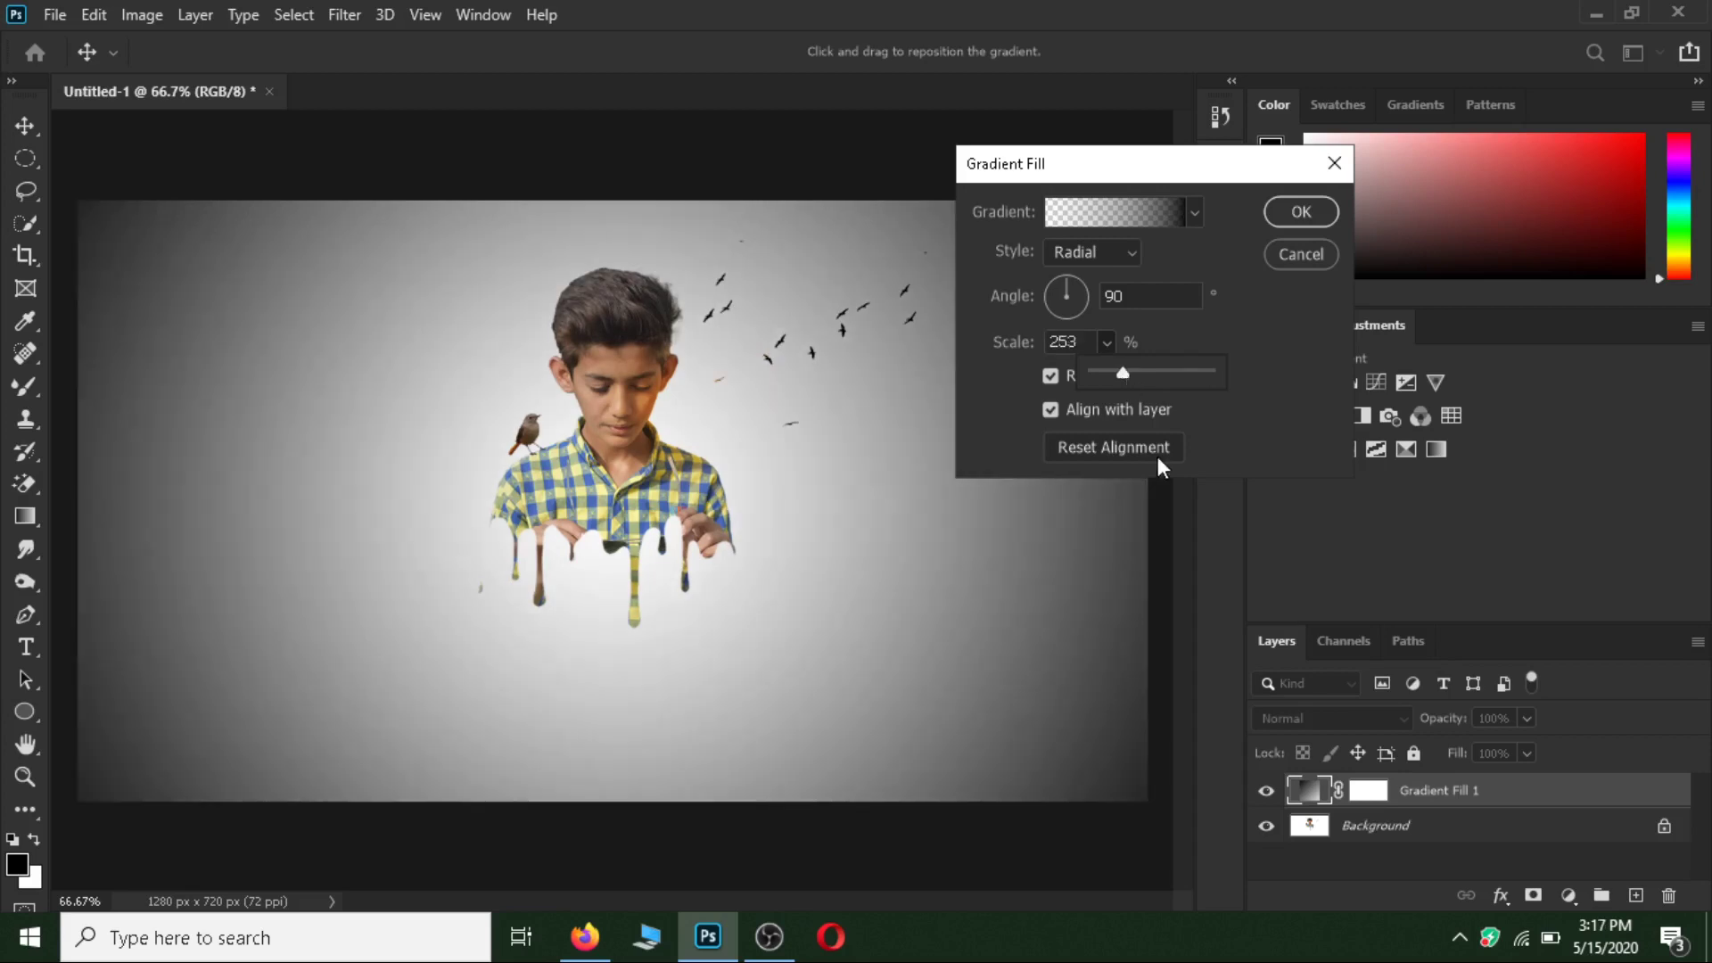
click(1297, 221)
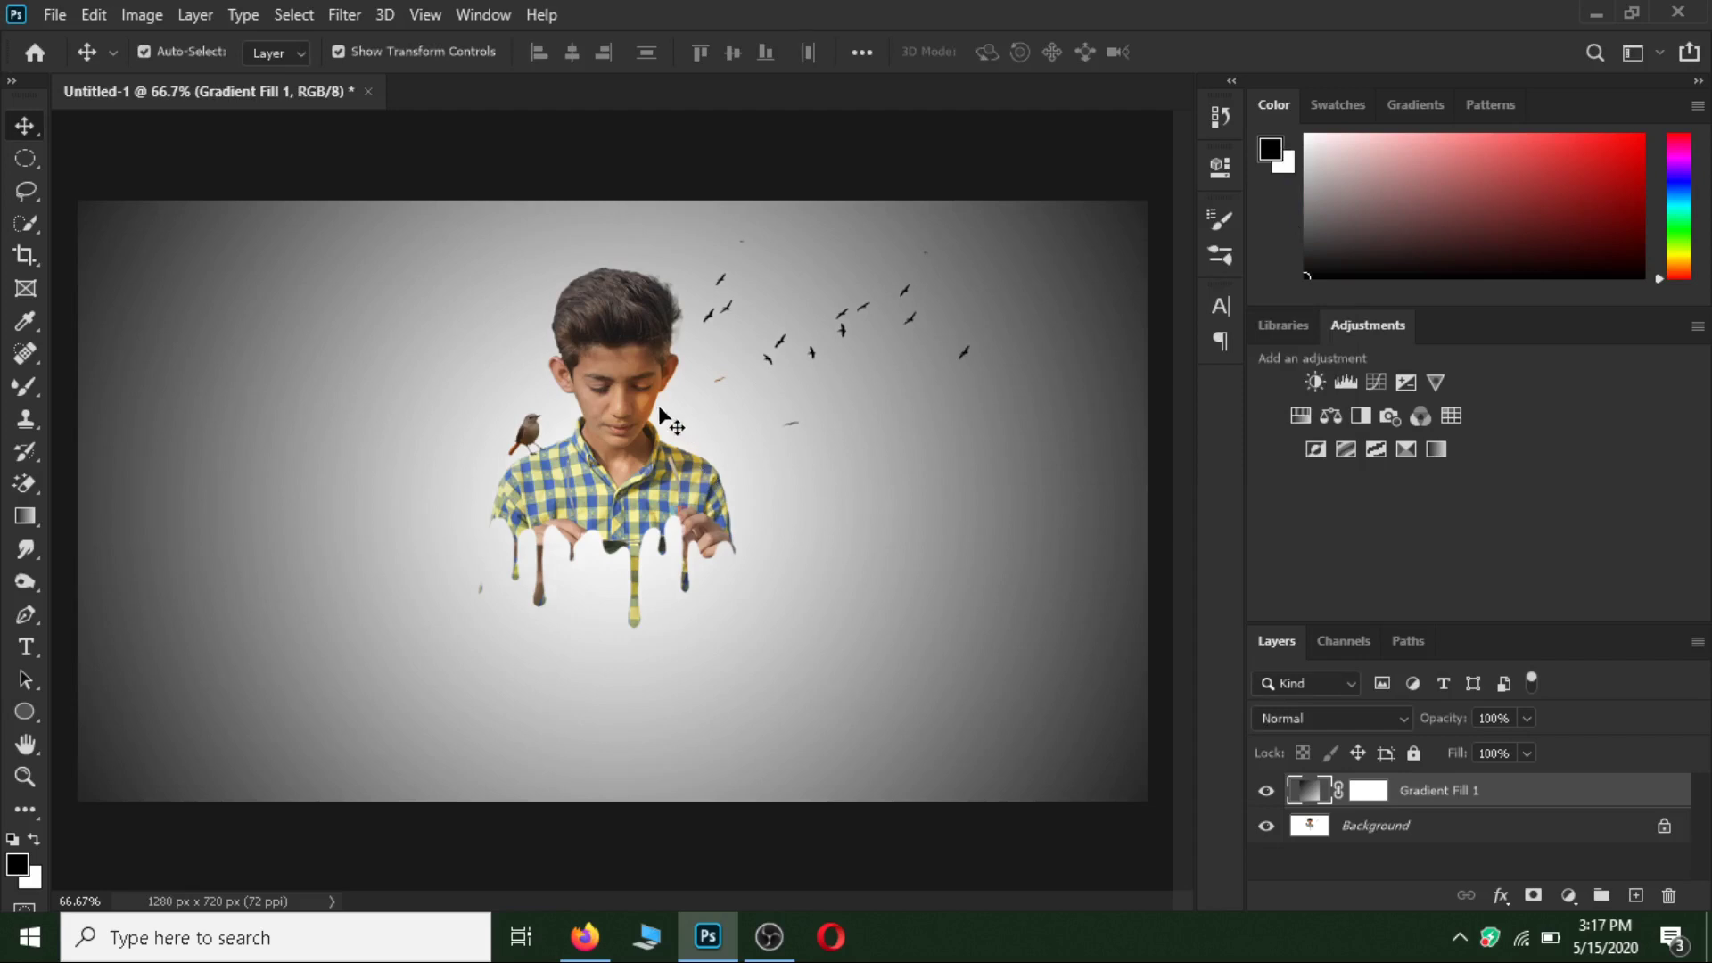
right_click(1464, 790)
click(1260, 787)
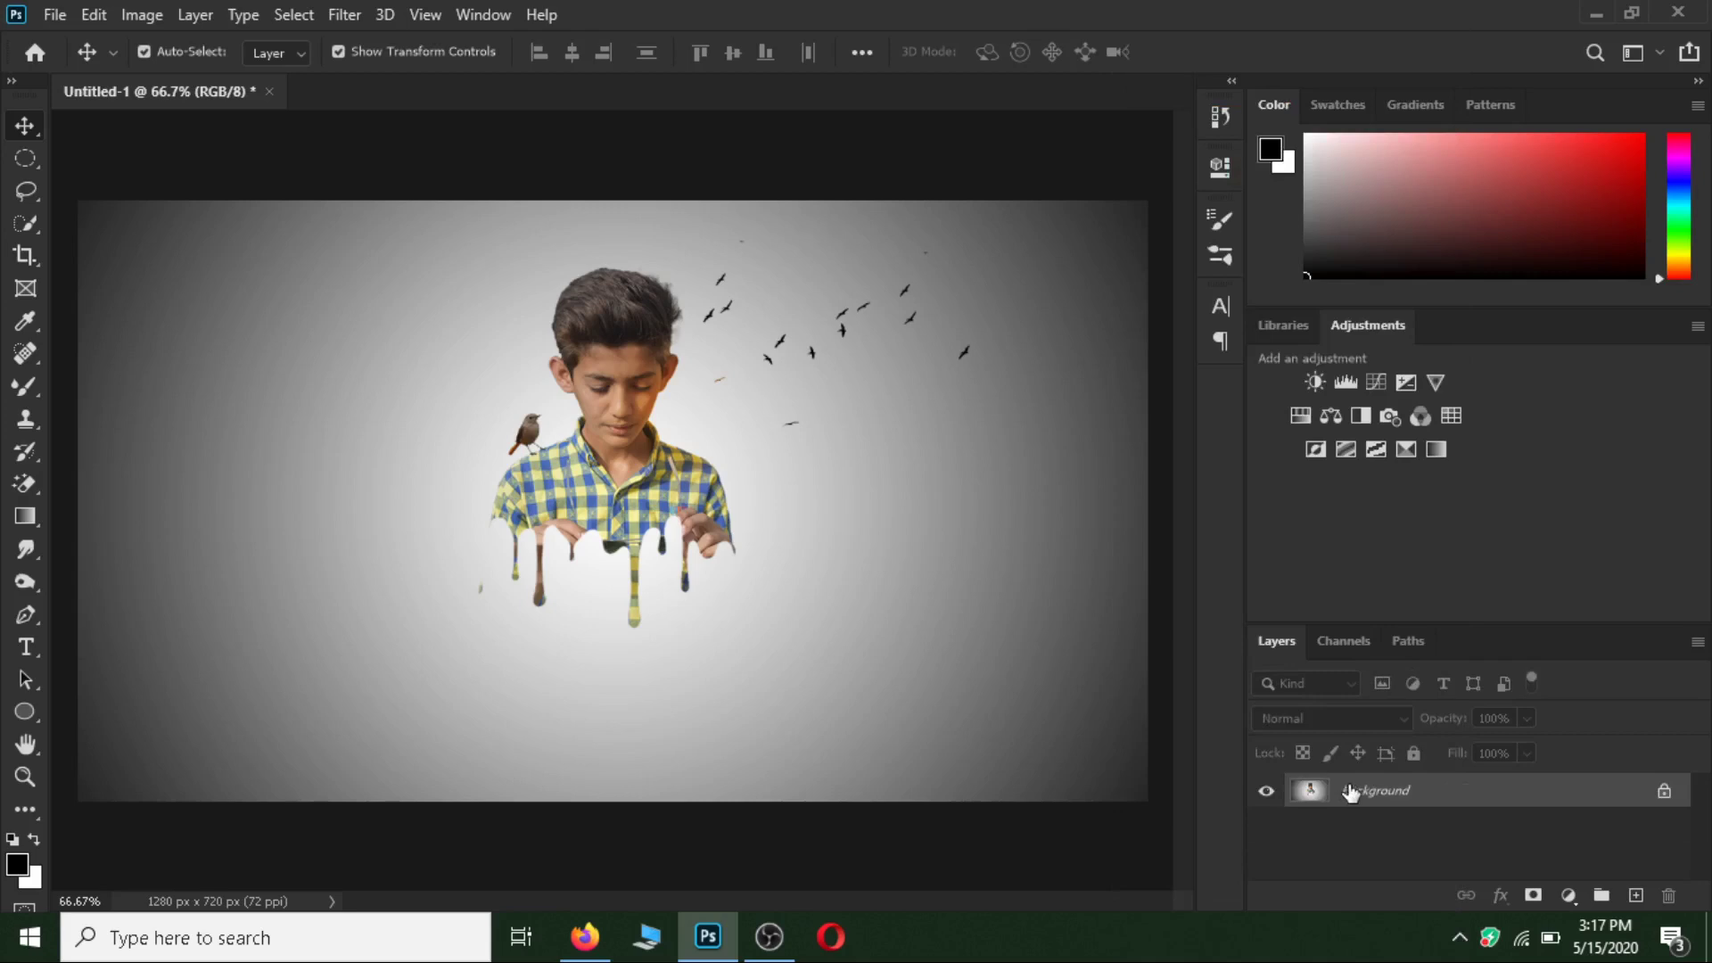